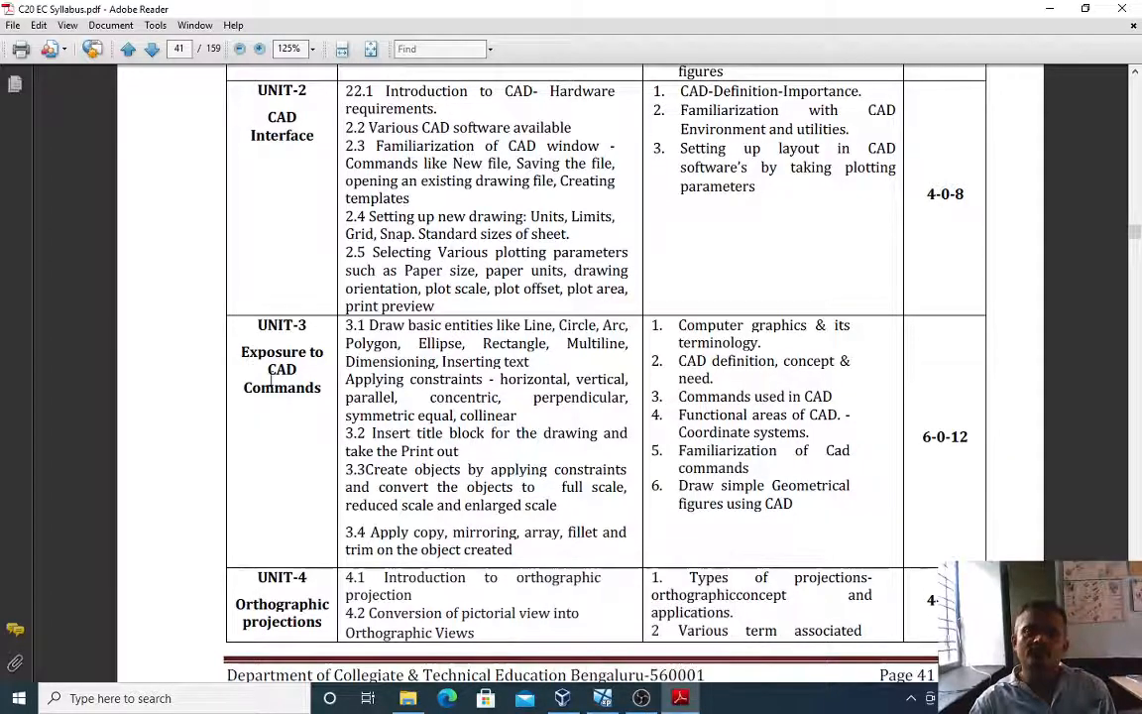
- Highlight the Unit-3 title "Exposure to CAD Commands" in the syllabus table
left_click_drag(243, 358, 295, 394)
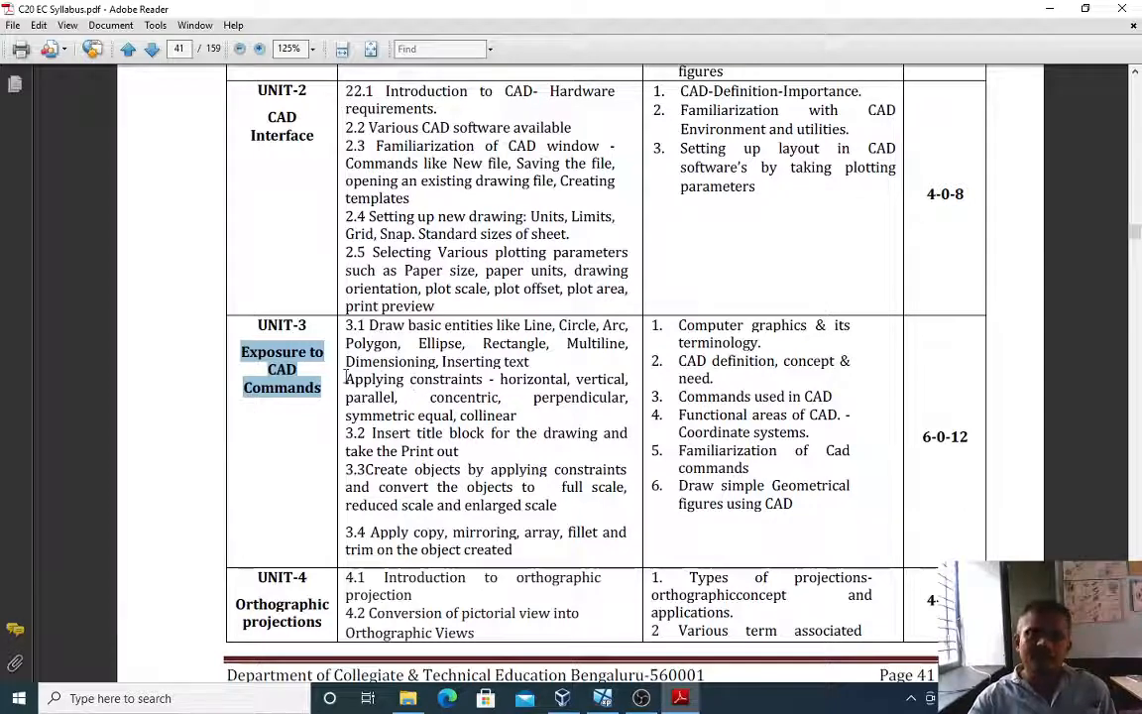
- Switch to the Windows XP virtual machine and launch AutoCAD 2000 with a new metric drawing started from scratch
left_click(603, 697)
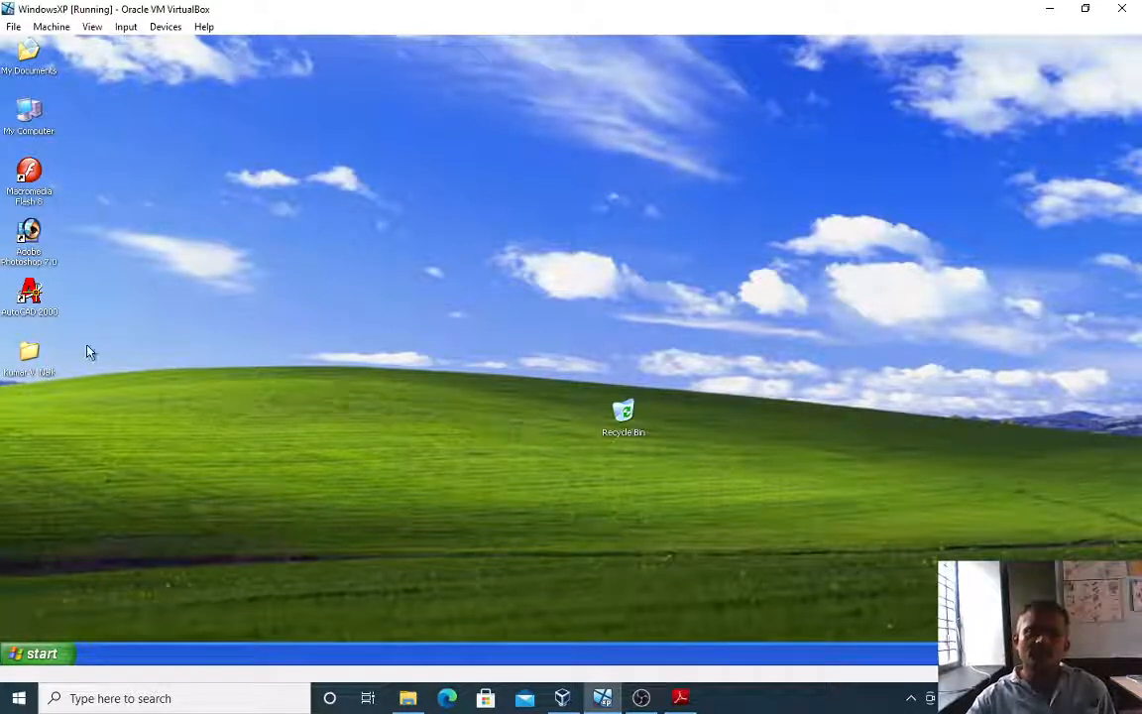
left_click(29, 292)
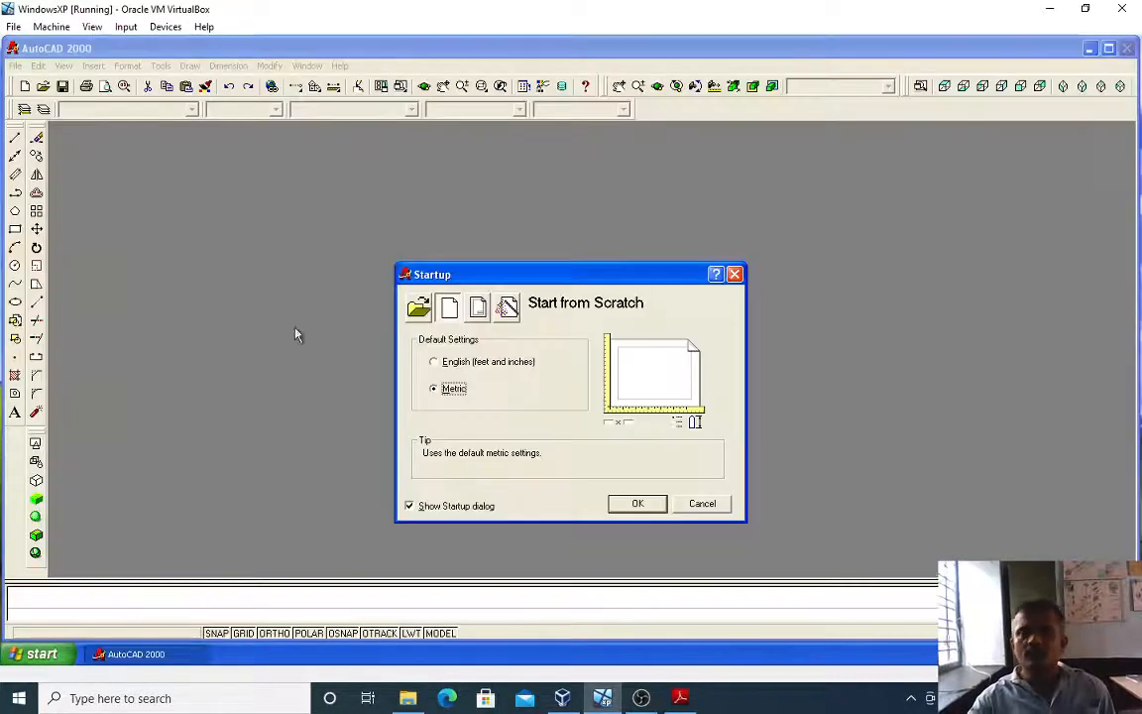
left_click(638, 504)
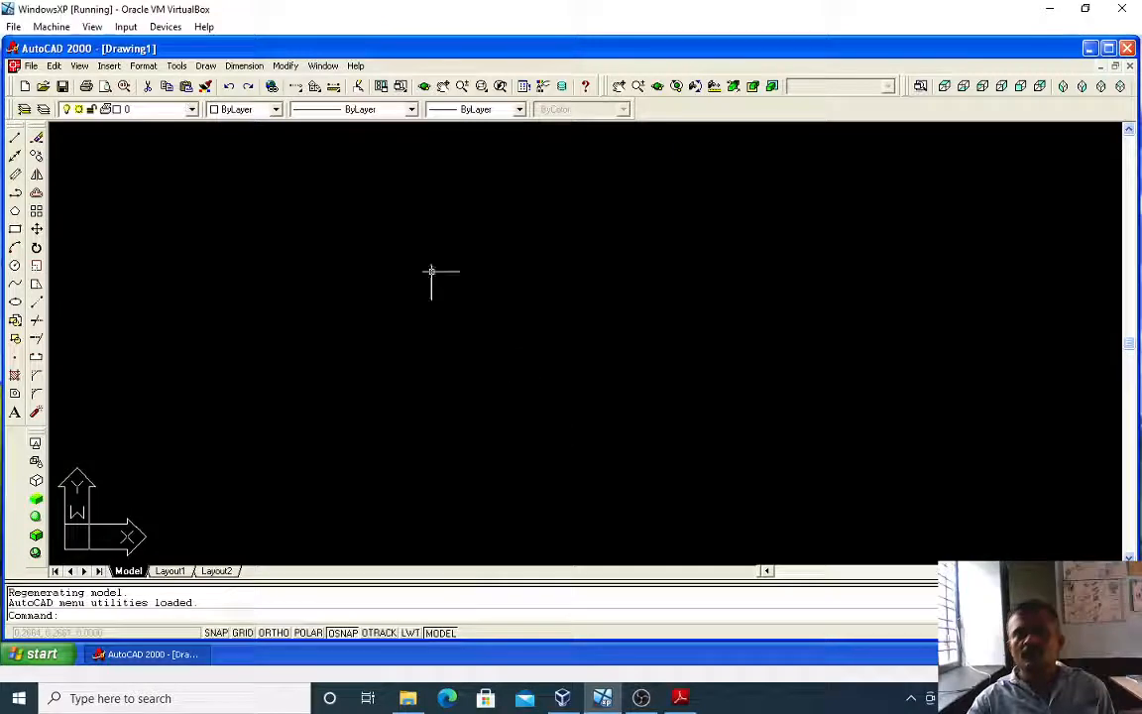
- Open the Drawing3 file from the personal folder on the virtual machine's desktop
left_click(42, 88)
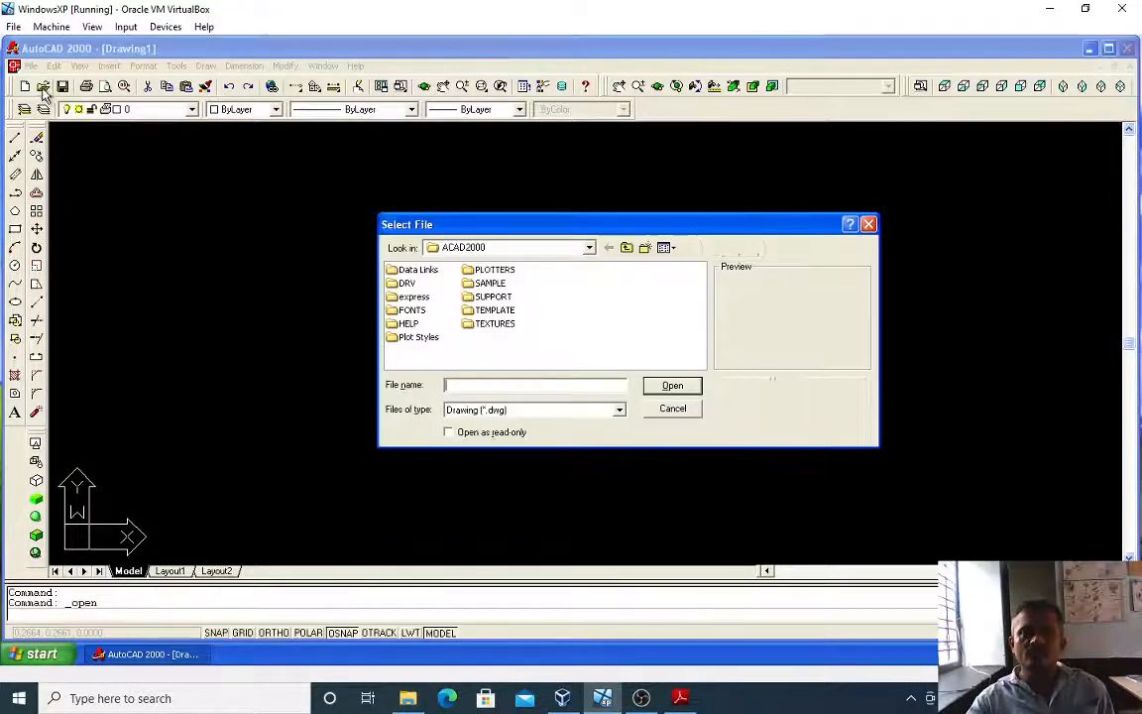
left_click(588, 248)
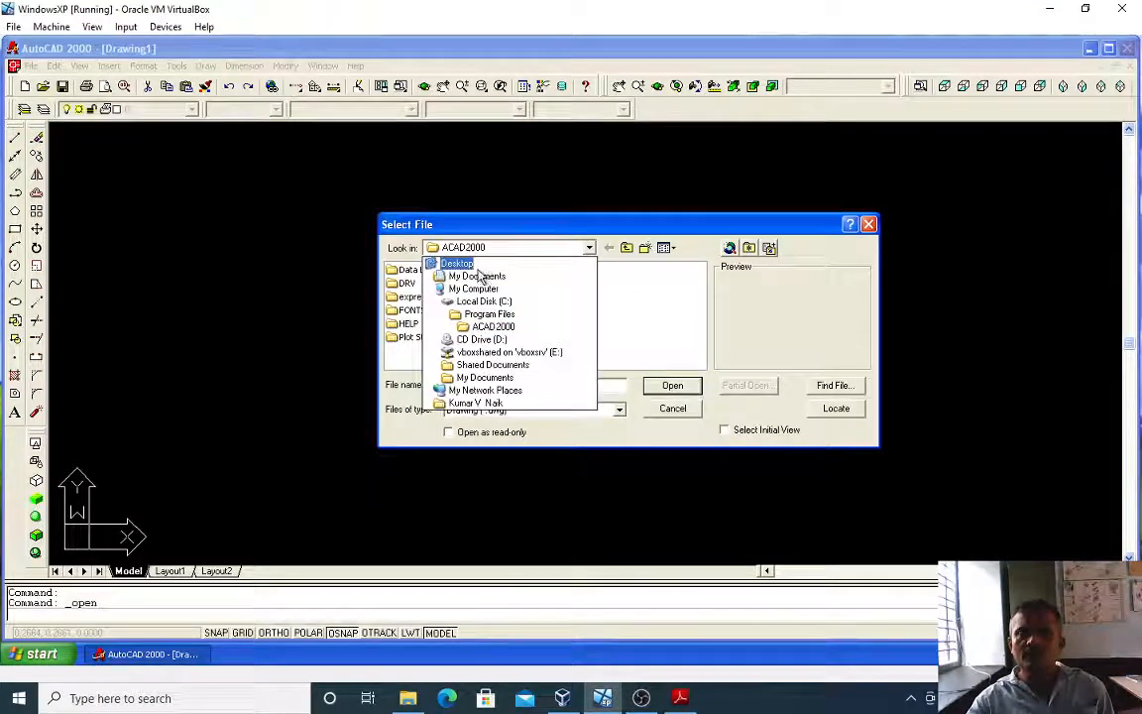
left_click(479, 265)
double_click(428, 311)
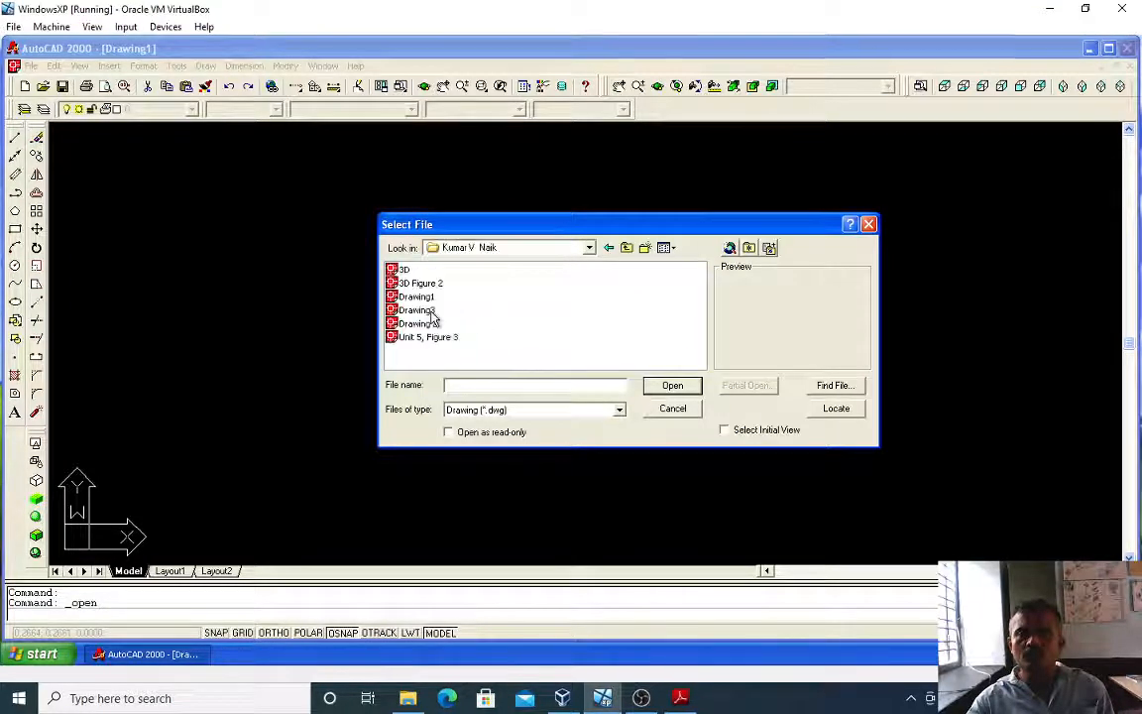
left_click(417, 310)
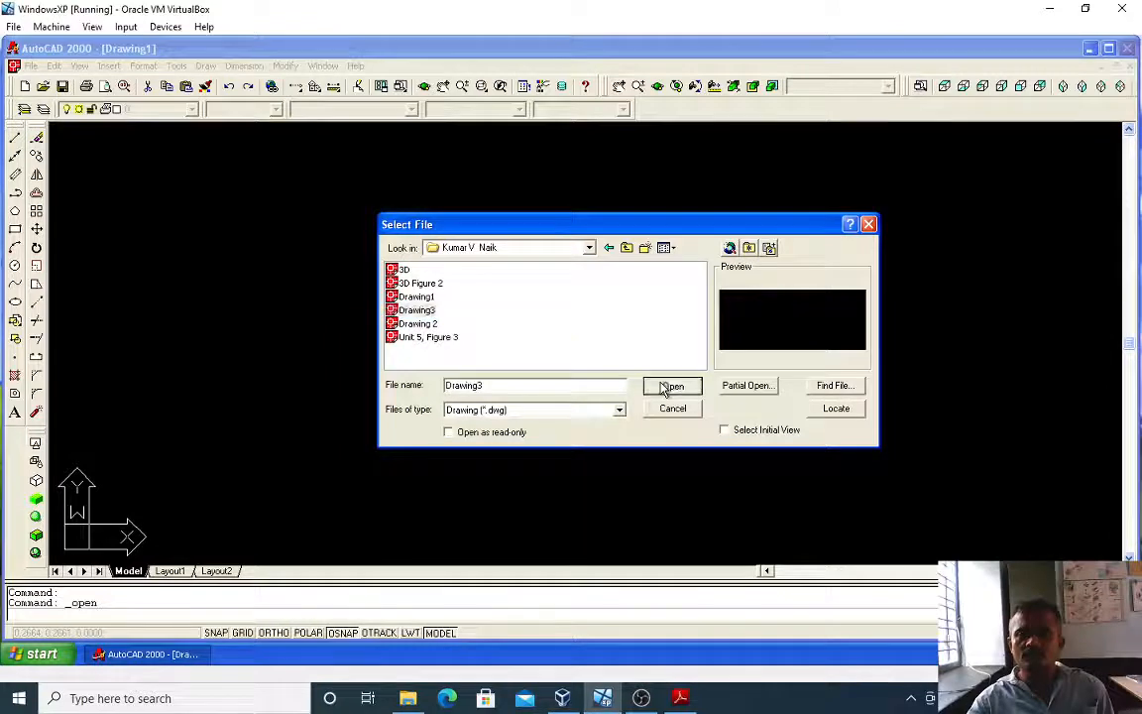
left_click(670, 386)
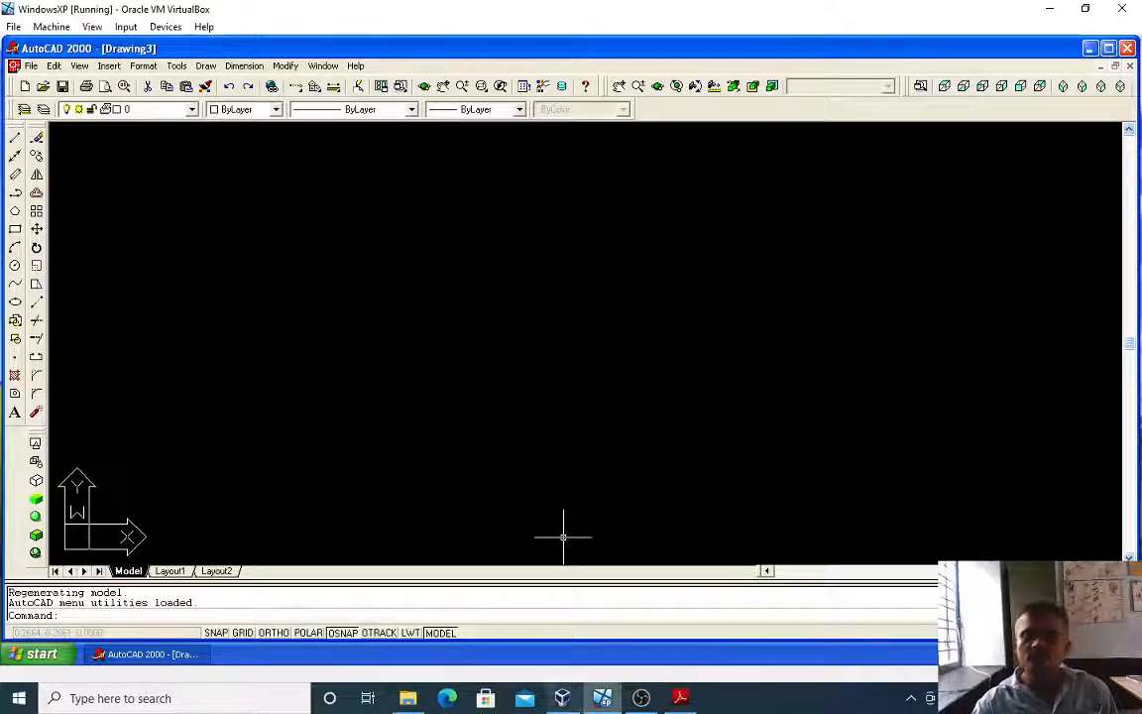
- Switch to the syllabus PDF and highlight Unit-3's basic drawing entities in topic 3.1 and copy, mirroring and array in topic 3.4
left_click(680, 699)
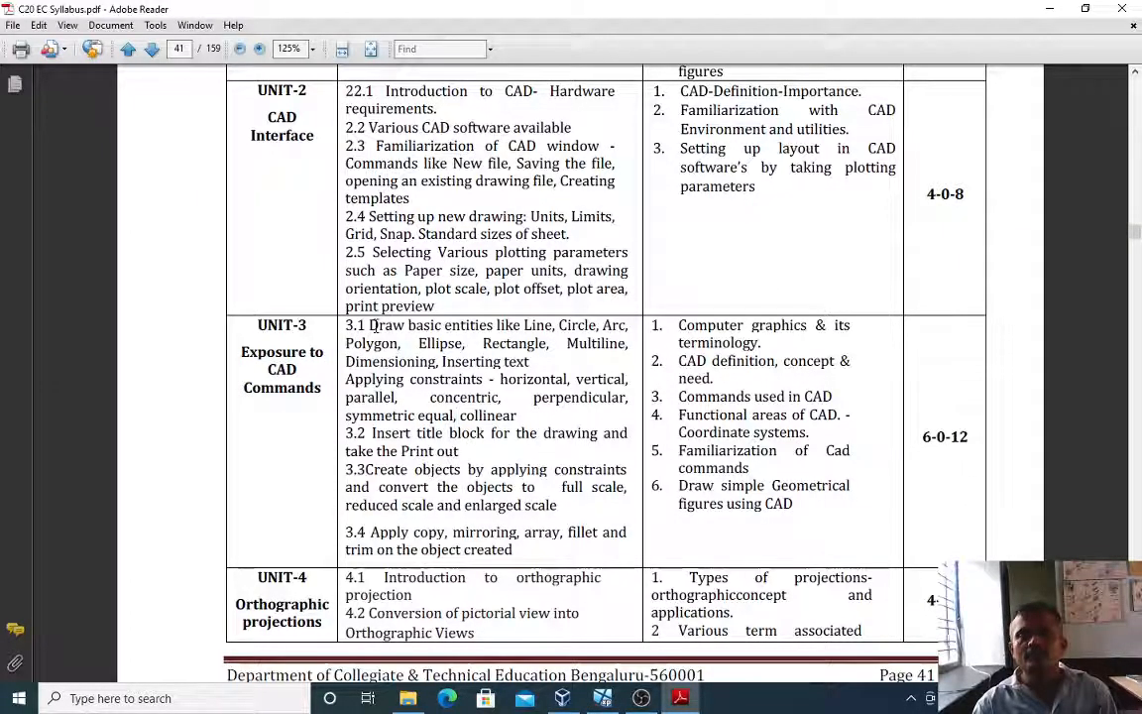
mouse_move(369, 325)
left_mouse_down()
mouse_move(625, 327)
mouse_move(607, 342)
left_mouse_up()
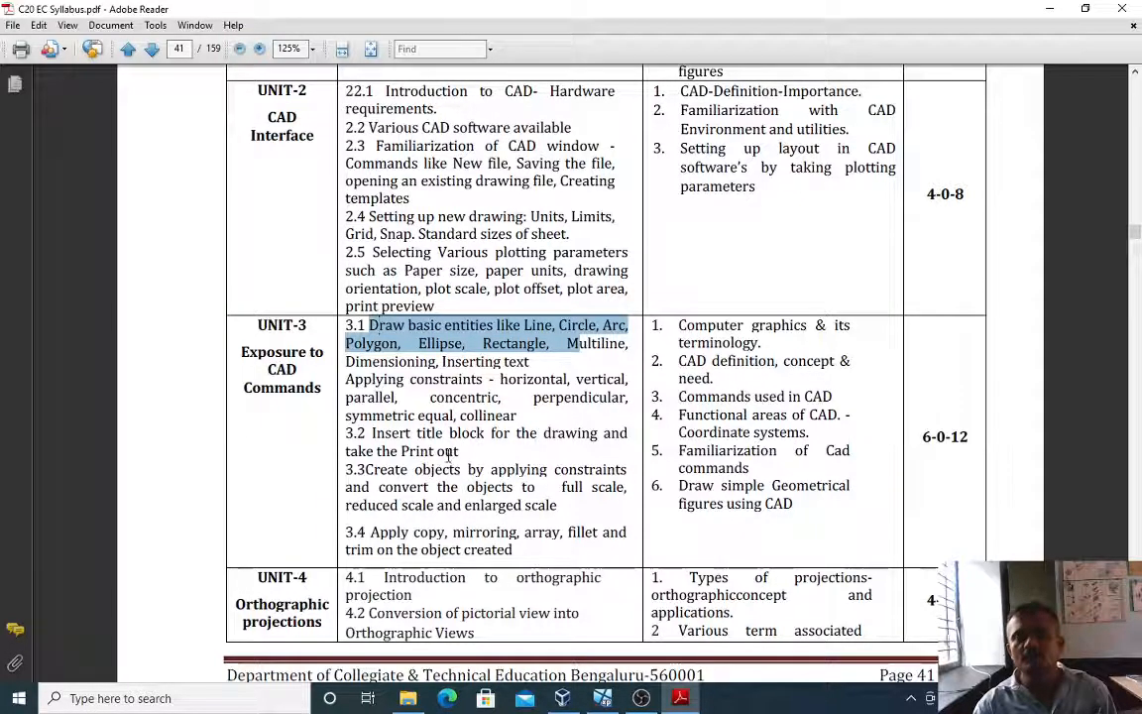
left_click_drag(371, 533, 532, 543)
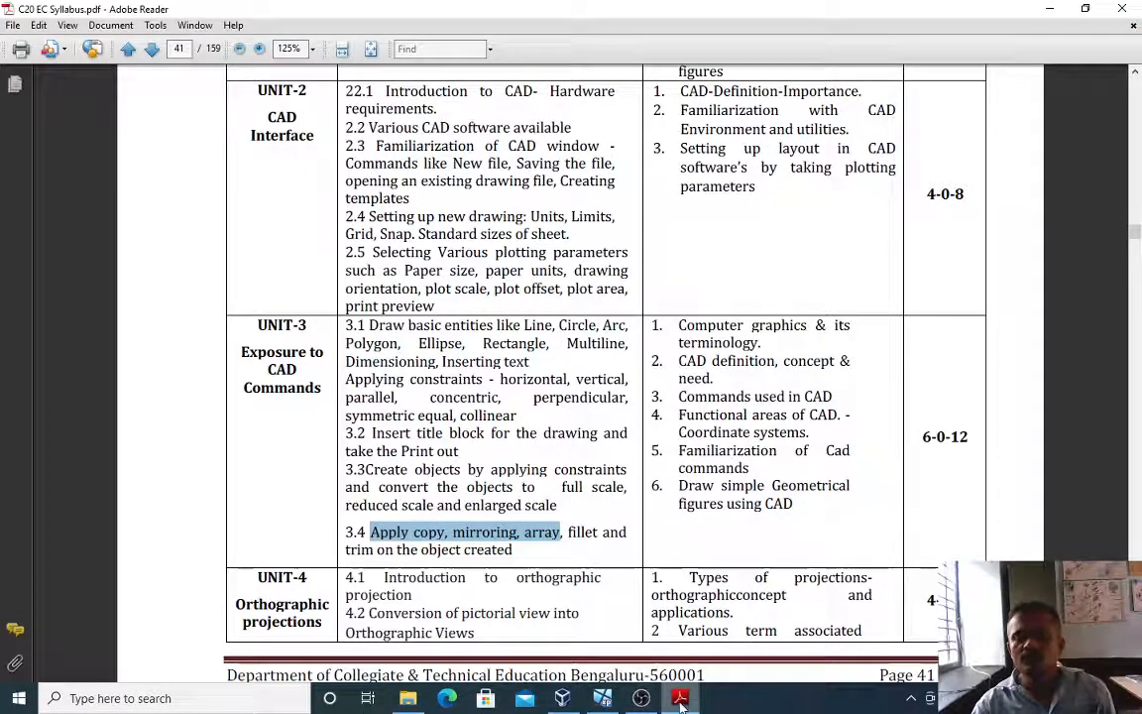
mouse_move(679, 699)
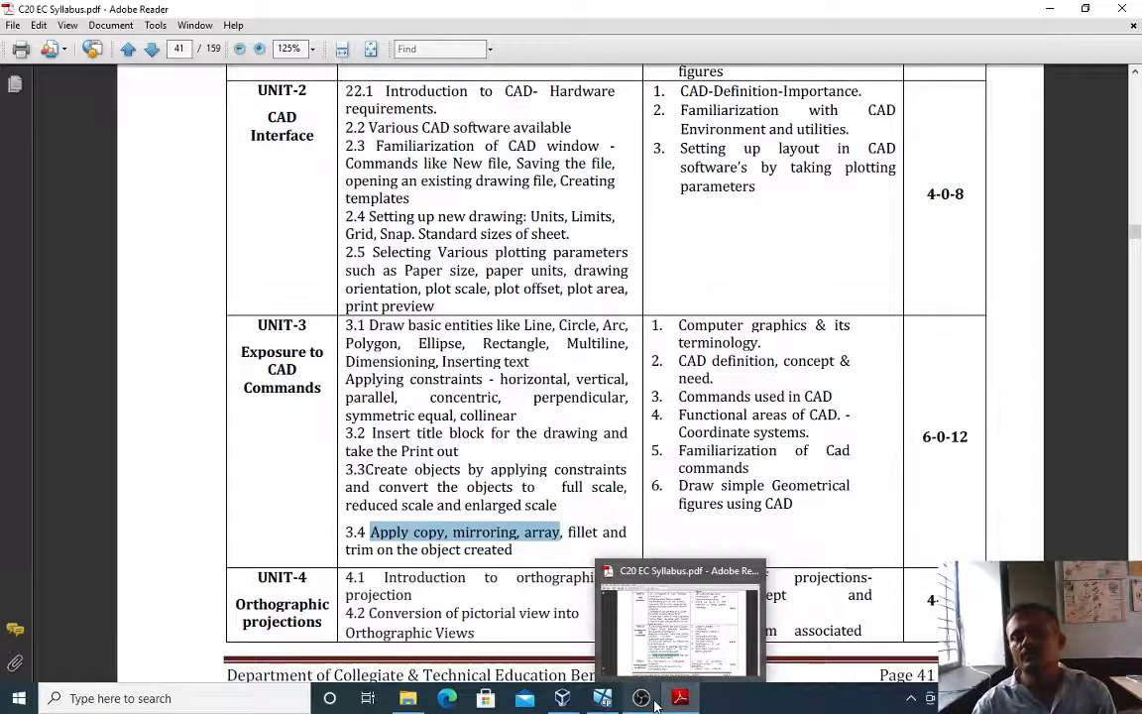
mouse_move(645, 700)
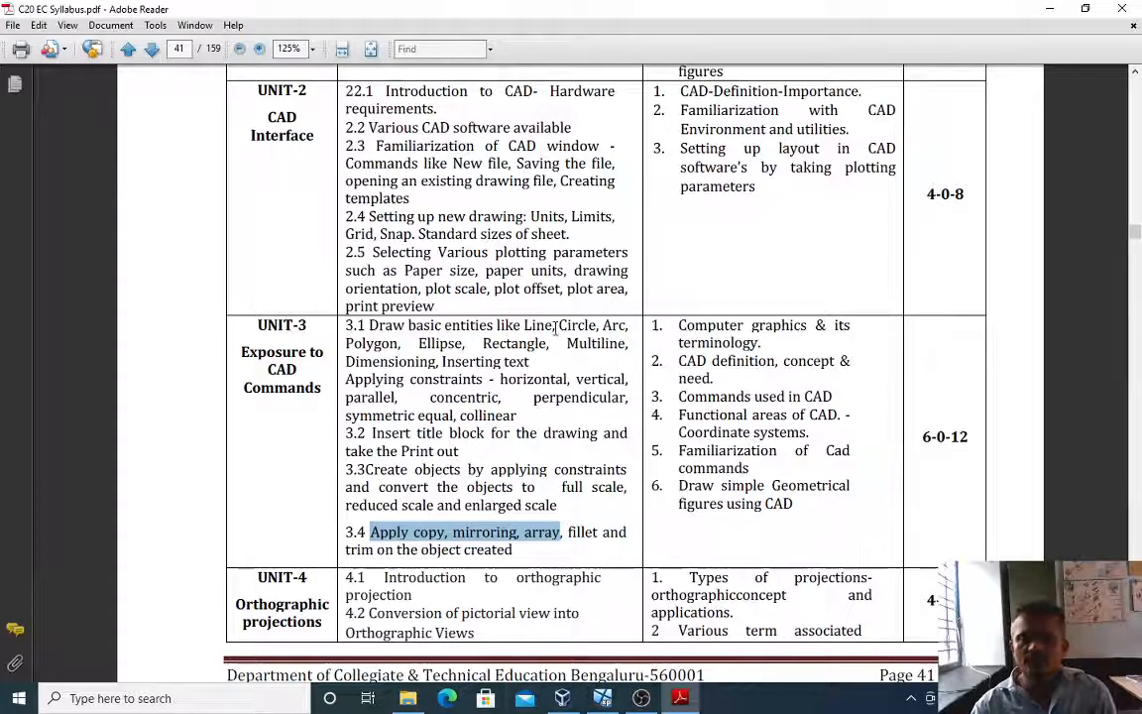
- Switch back to AutoCAD 2000 in the virtual machine and clear any active command
left_click(601, 697)
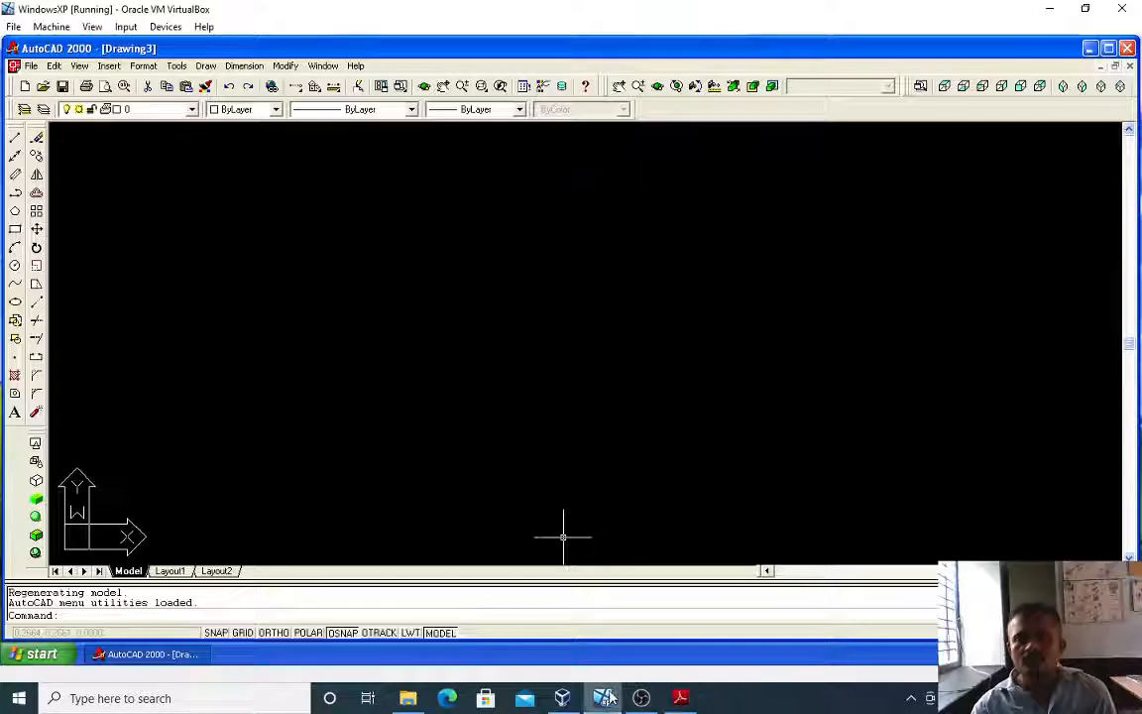
key("Escape")
key("Escape")
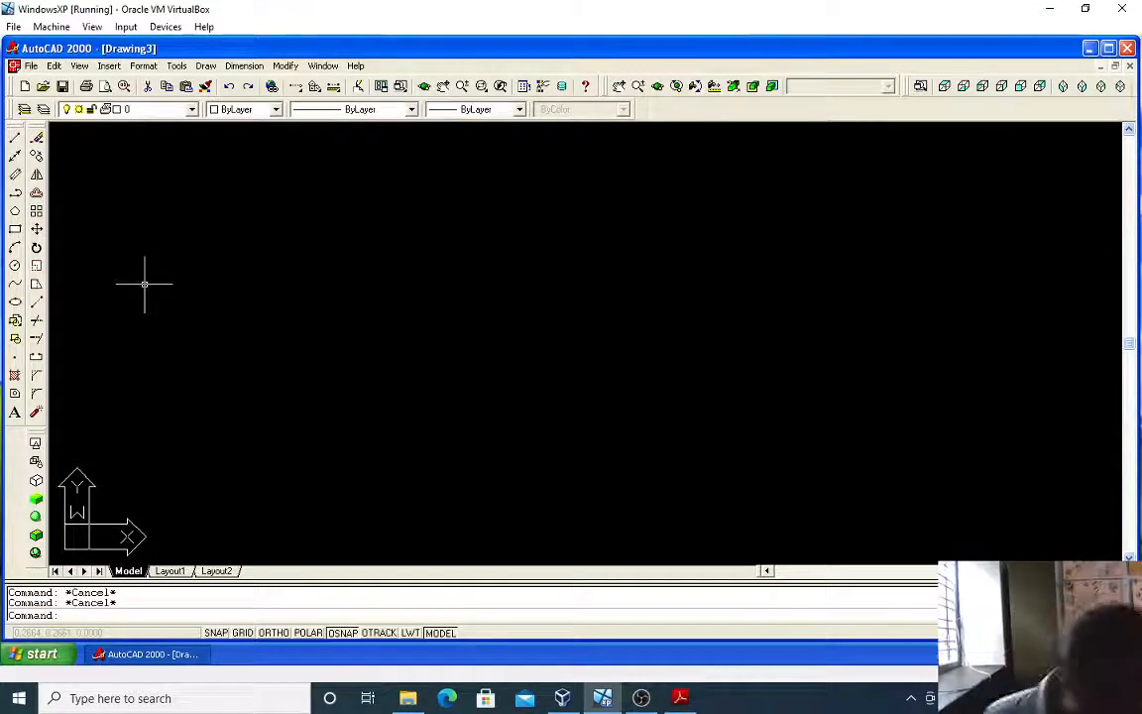
type("li")
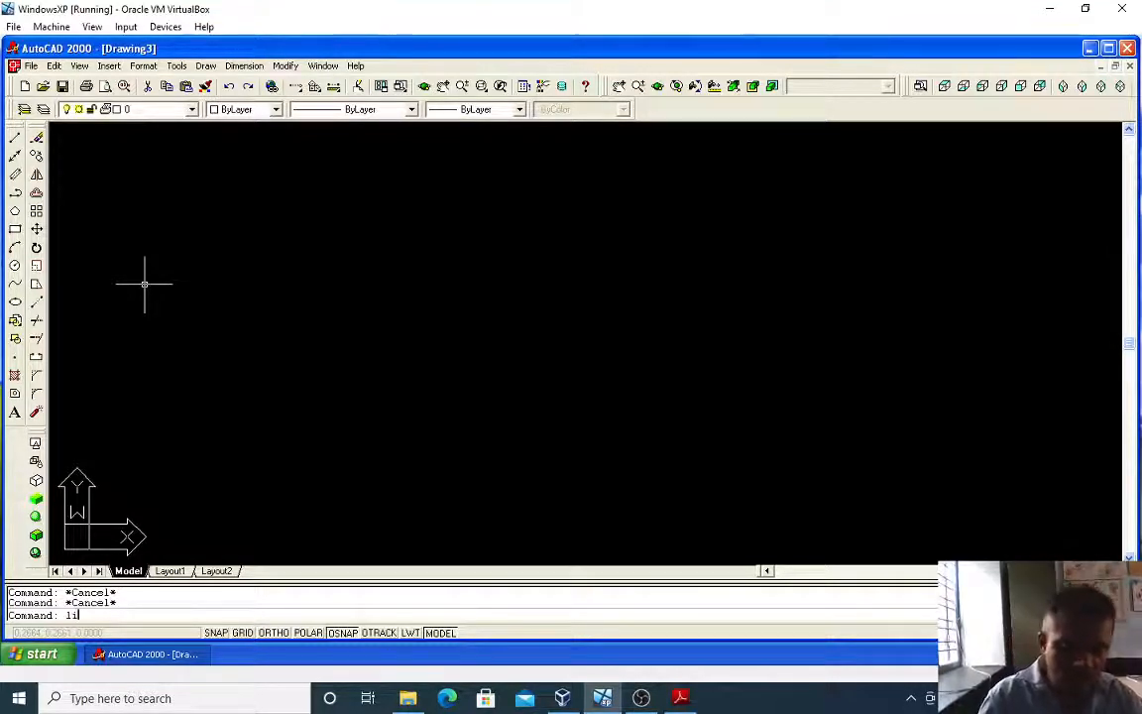
type("ne")
type("t")
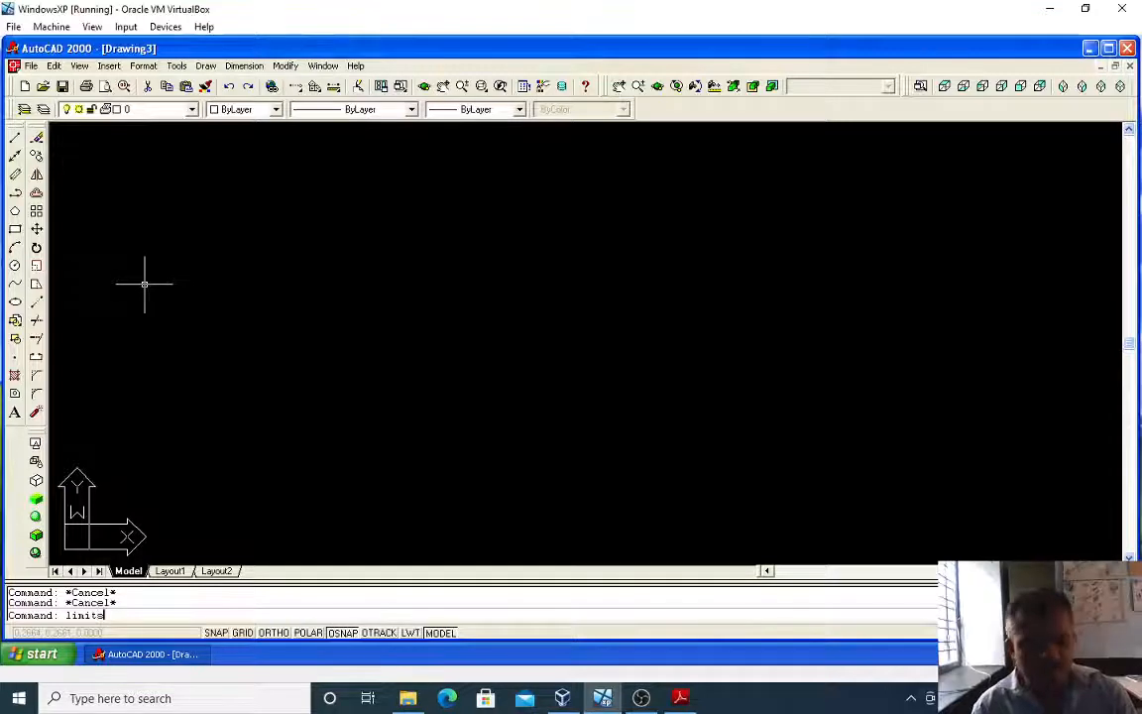
type("s")
key("Return")
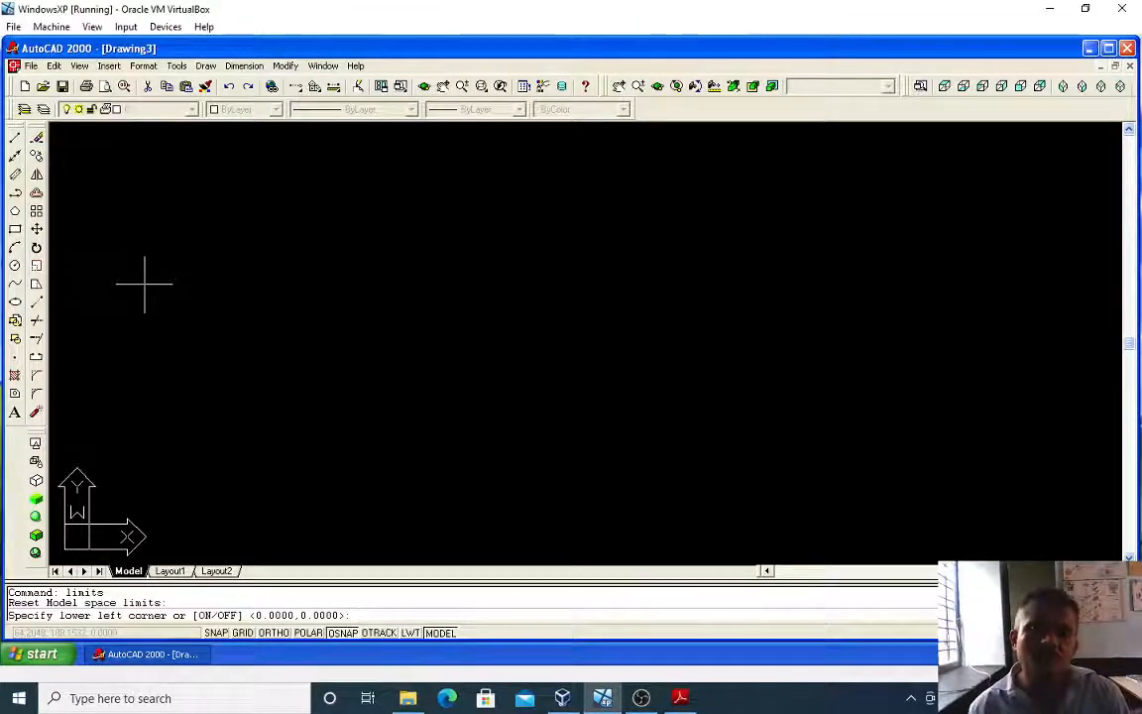
key("Return")
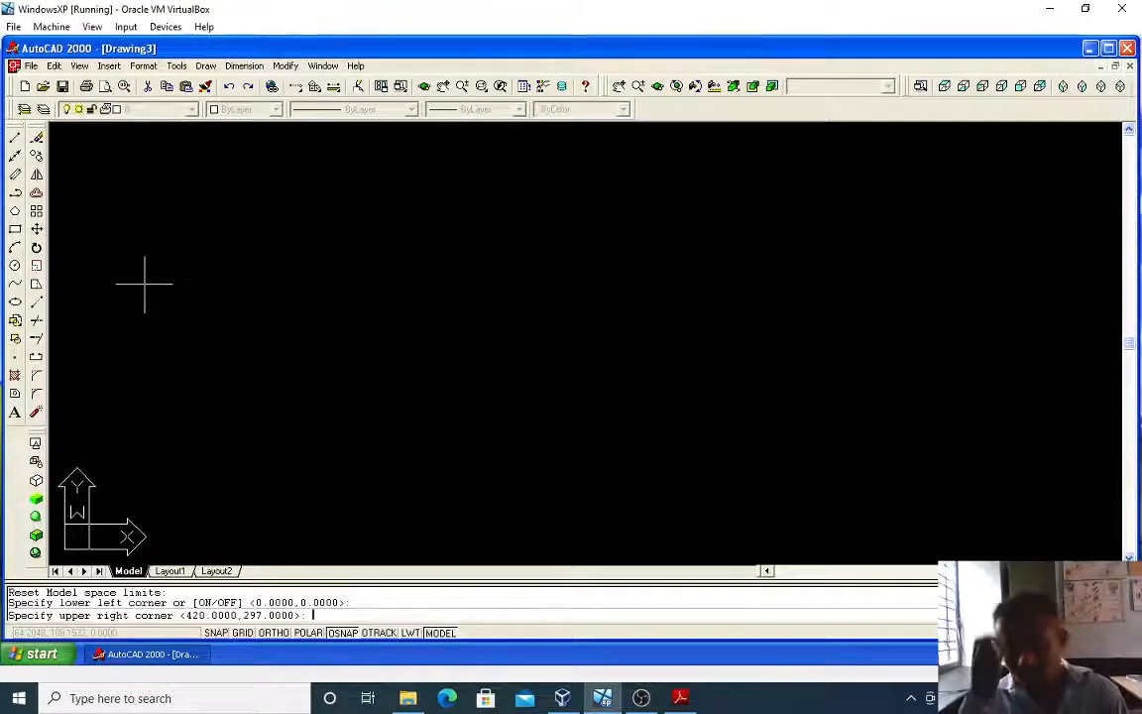
type("100")
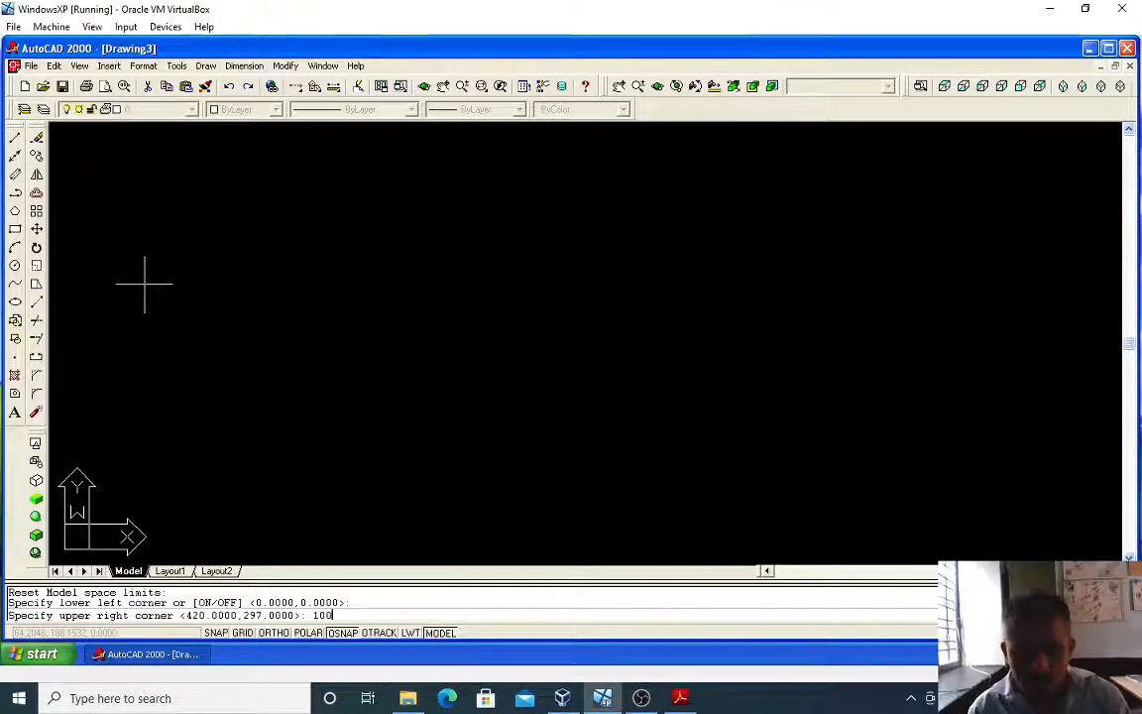
type("00")
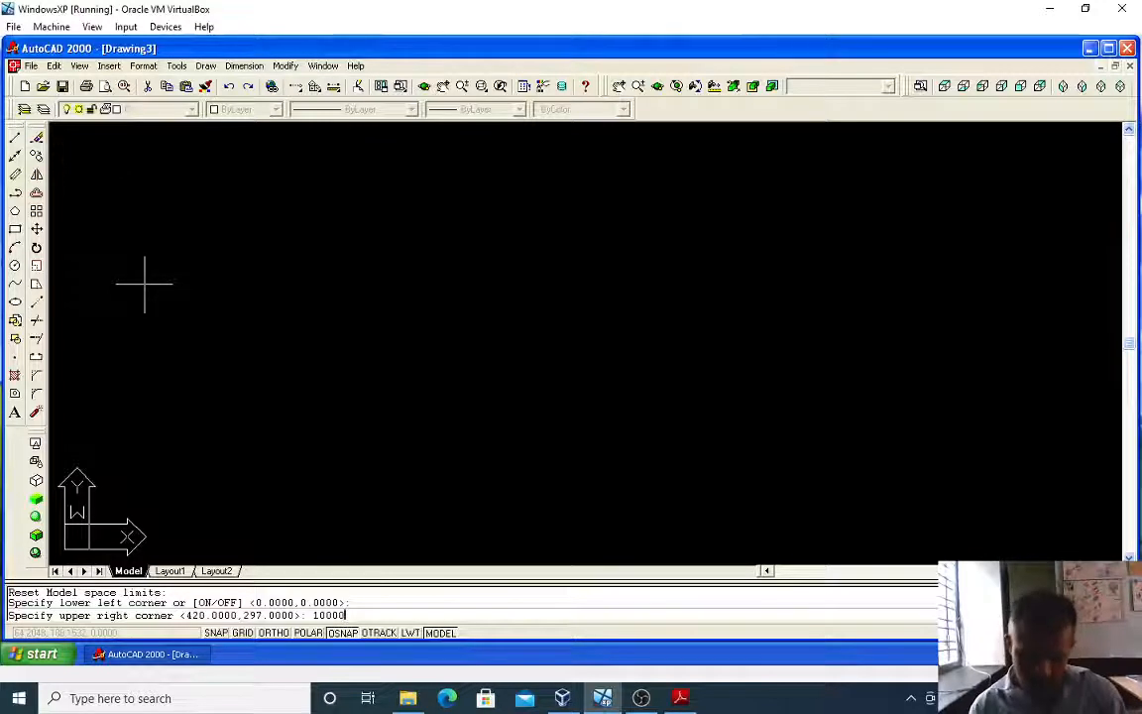
type(",10000")
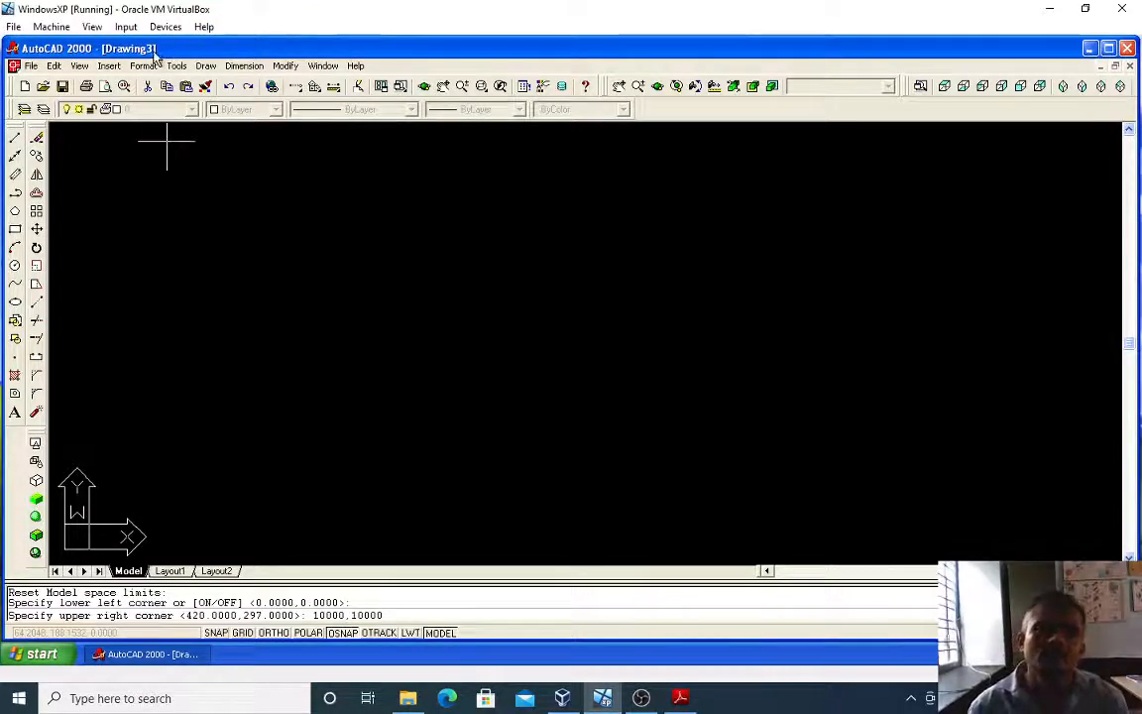
- Maximize the AutoCAD window inside the virtual machine and cancel the pending Limits command
mouse_move(149, 47)
left_mouse_down()
mouse_move(134, 46)
mouse_move(190, 44)
mouse_move(168, 53)
left_mouse_up()
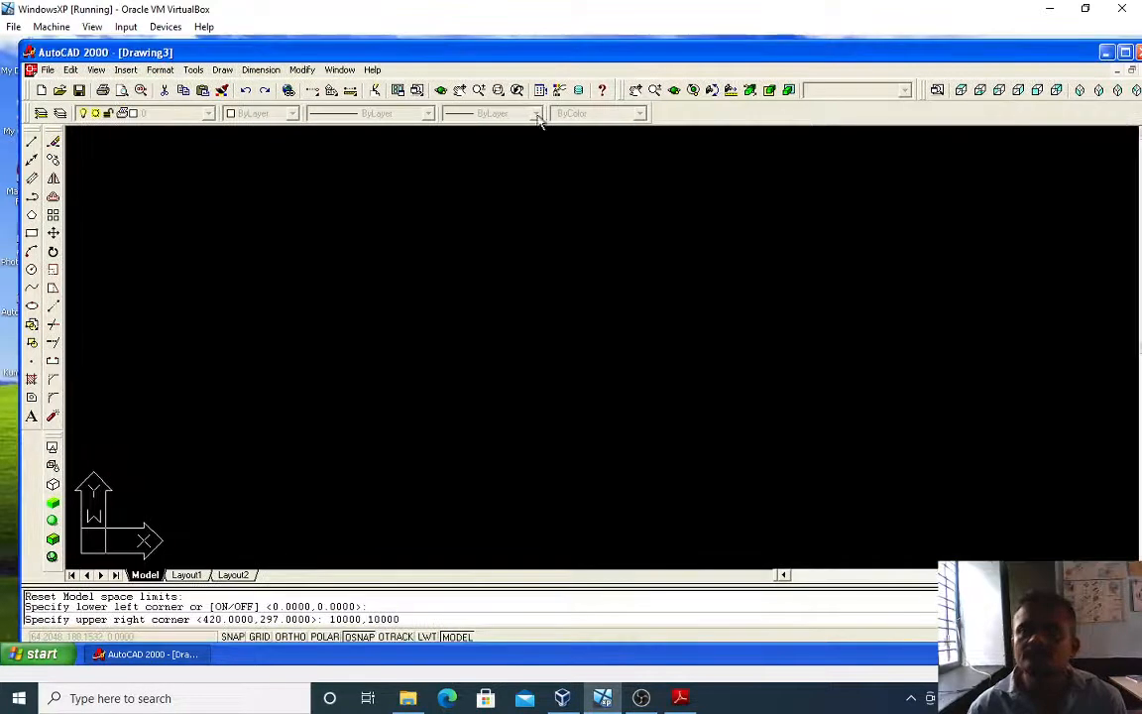
double_click(1028, 54)
key("Escape")
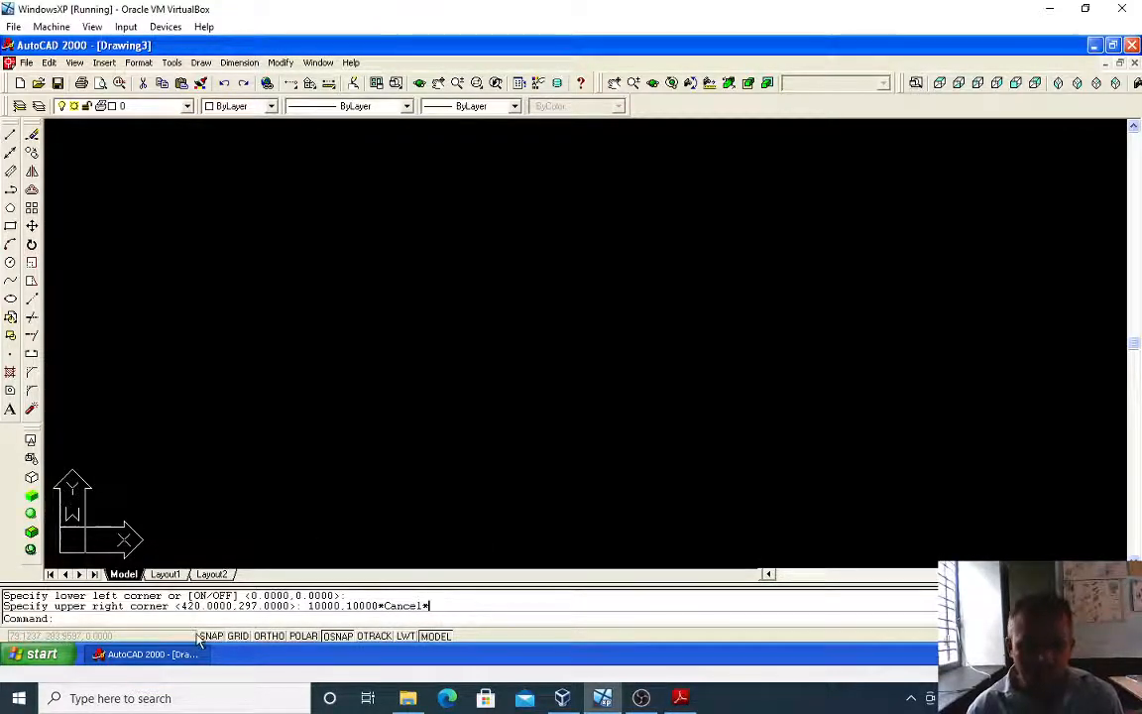
- Set the model space limits with the default lower-left corner 0,0 and the upper-right corner at 10000,10000
type("s")
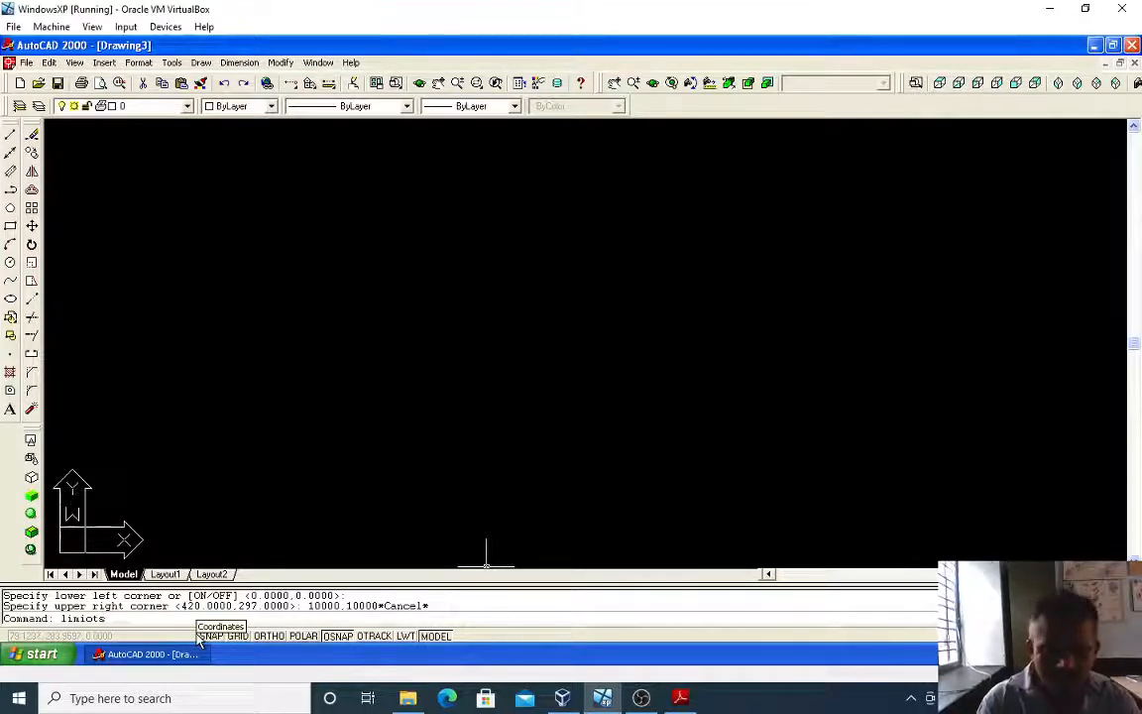
key("BackSpace")
key("BackSpace")
key("BackSpace")
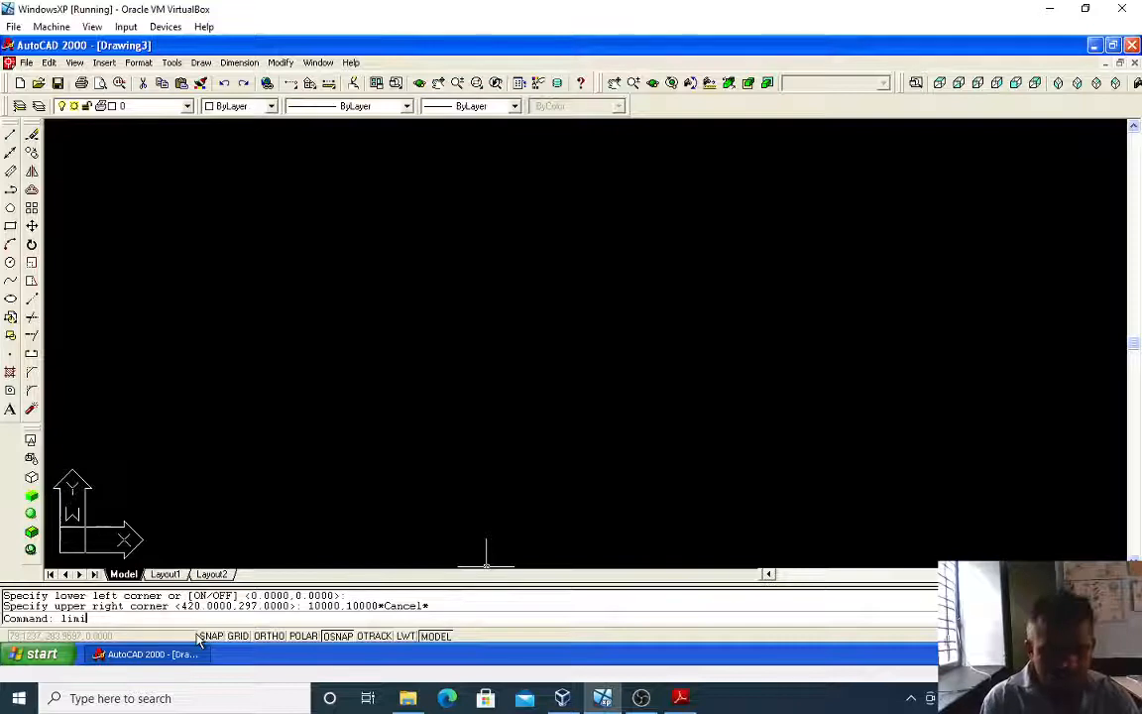
type("ts")
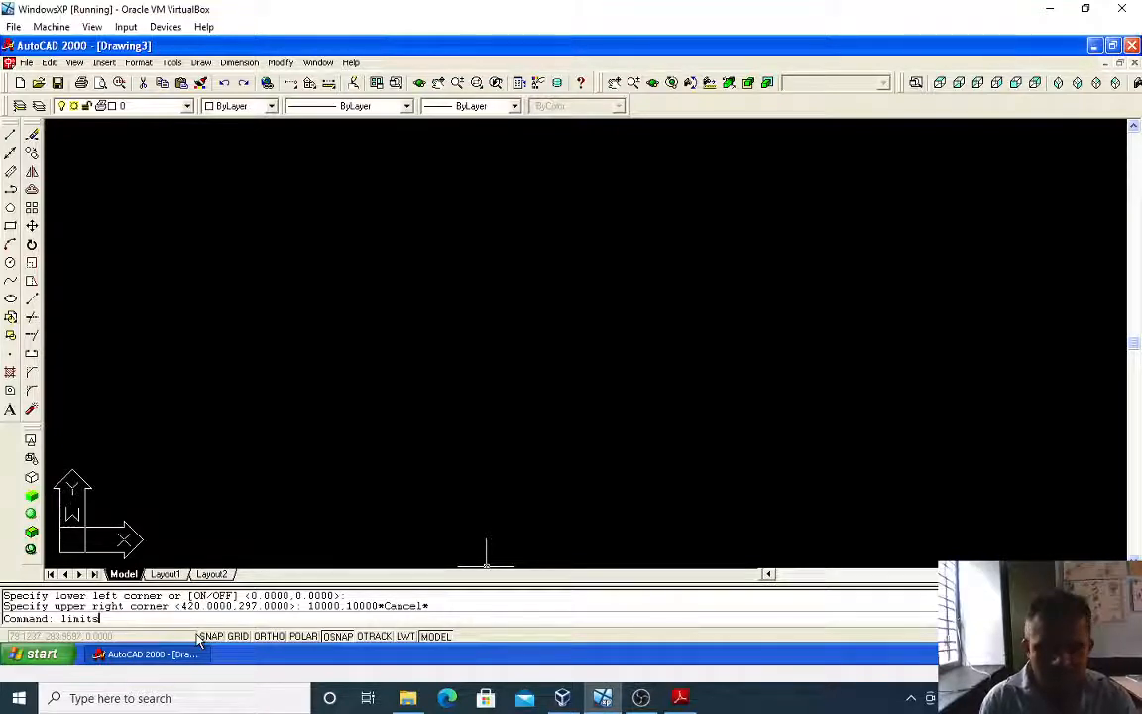
key("Return")
key("Return")
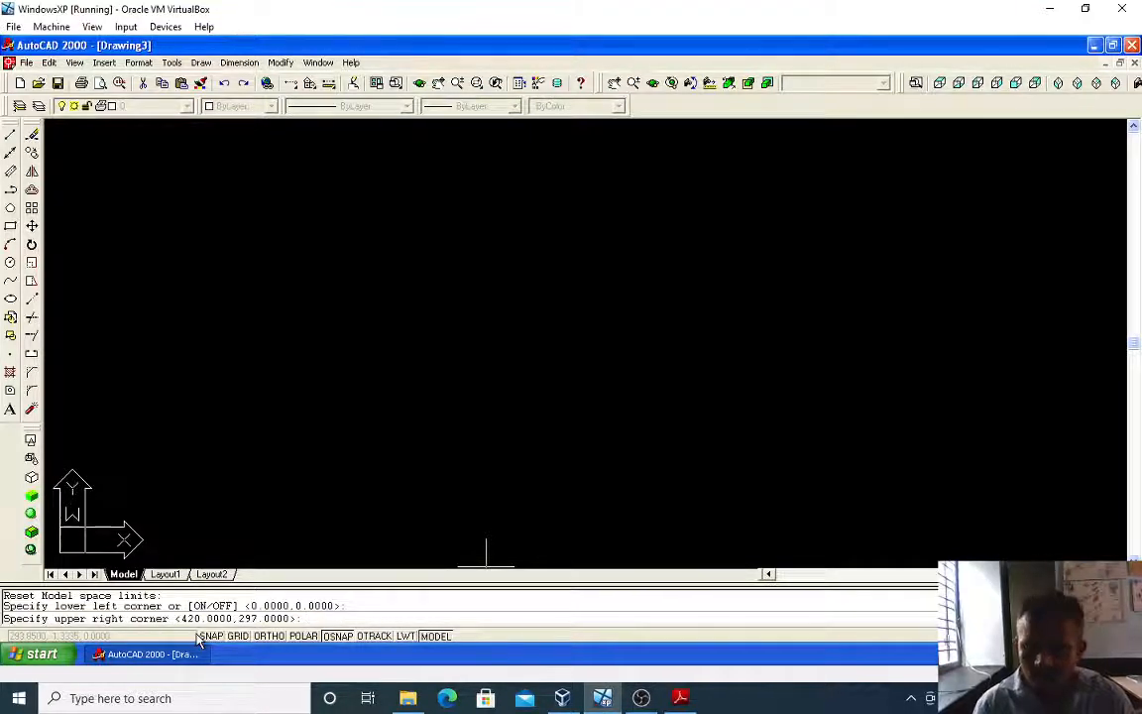
type("10000")
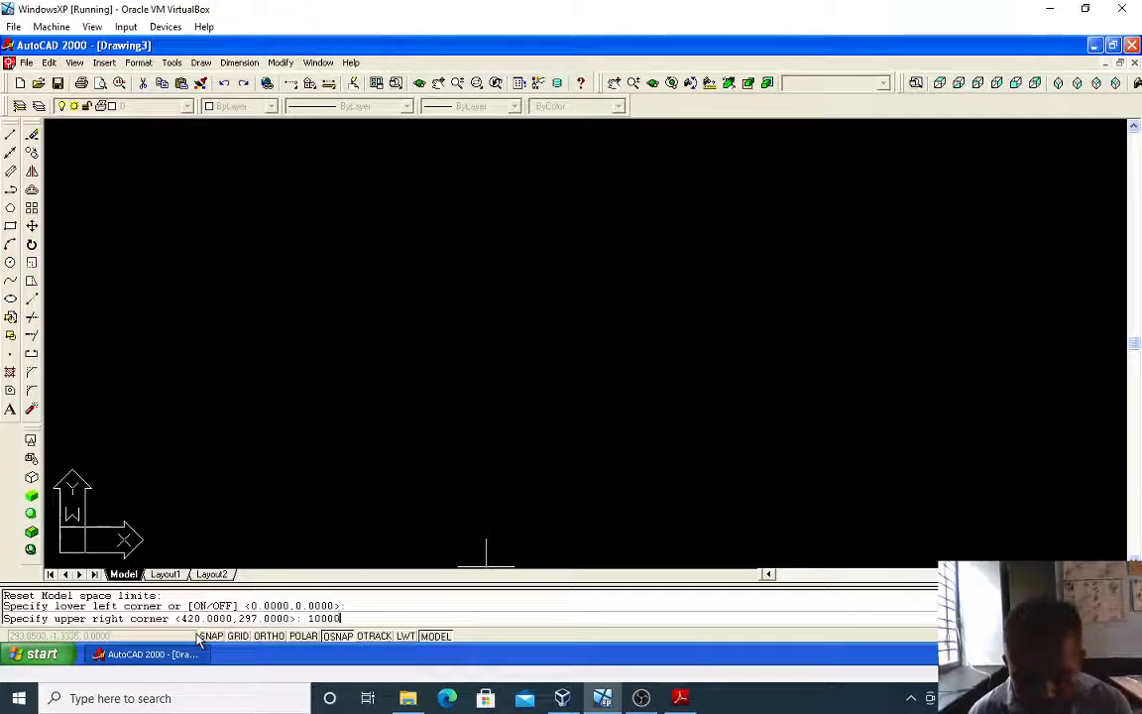
type(",1")
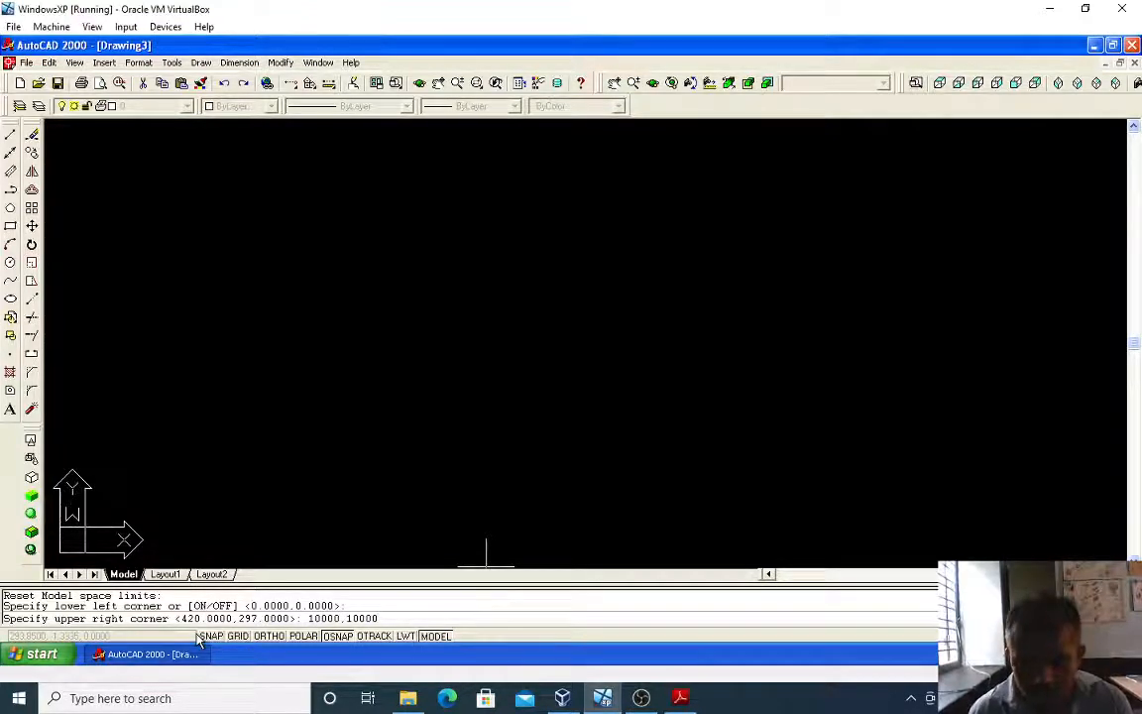
key("Return")
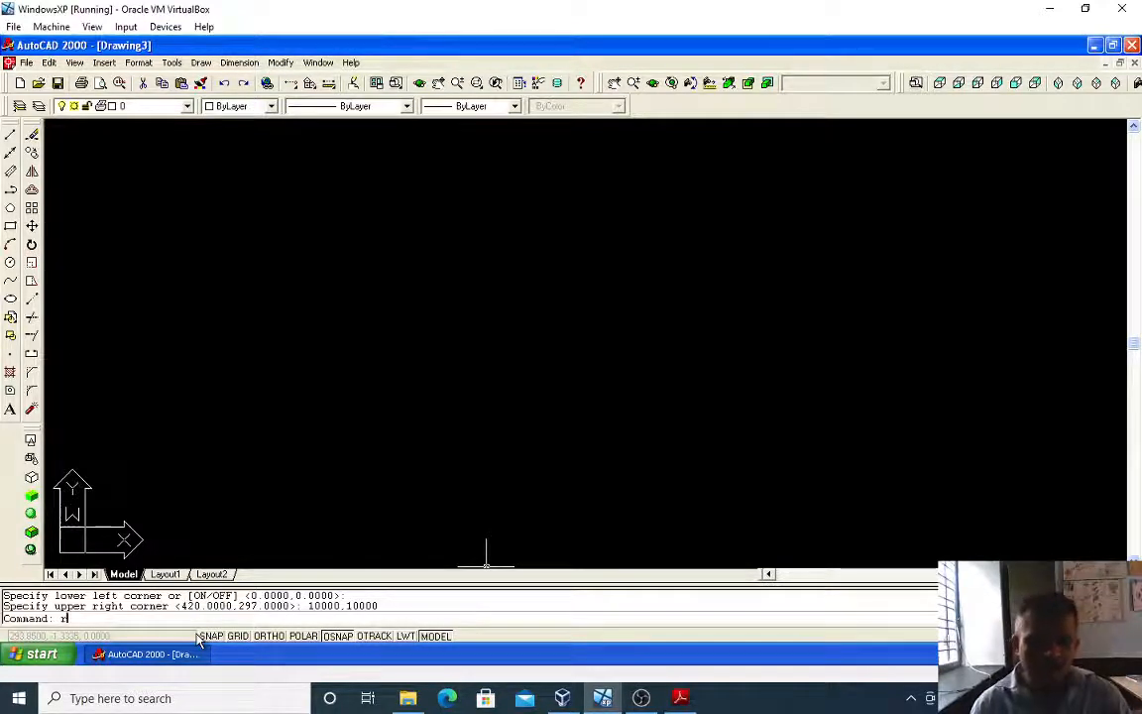
- Draw a rectangle with its first corner at 0,0 and its other corner at 10000,10000
type("e")
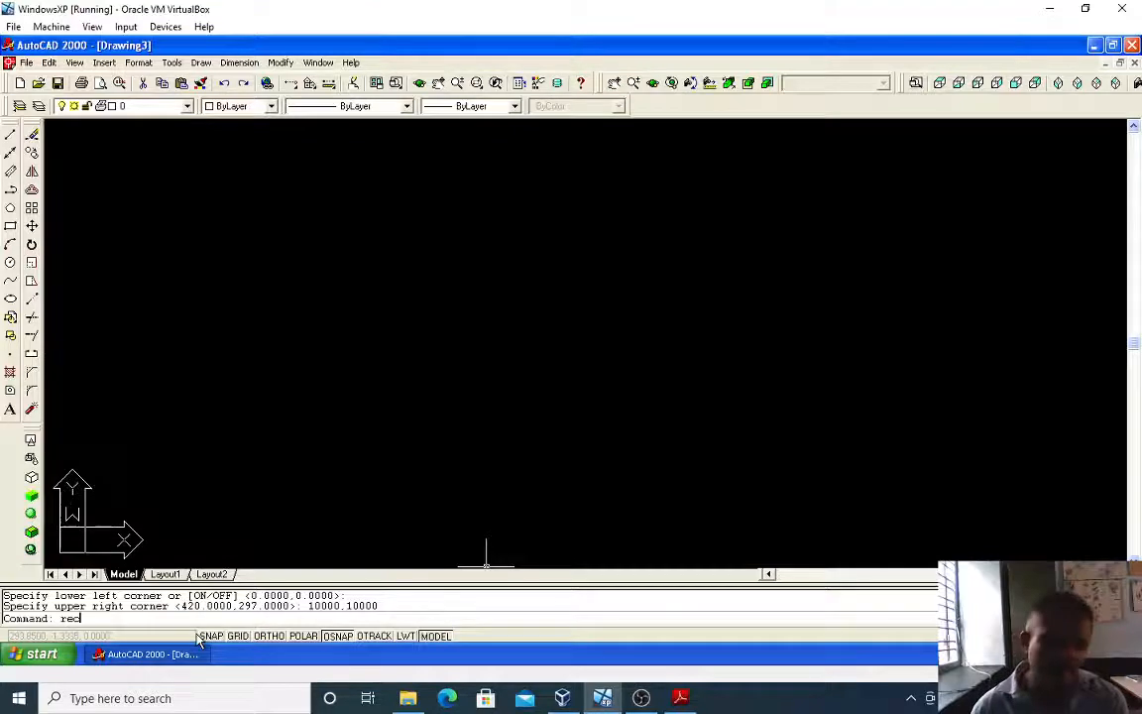
type("c")
key("Return")
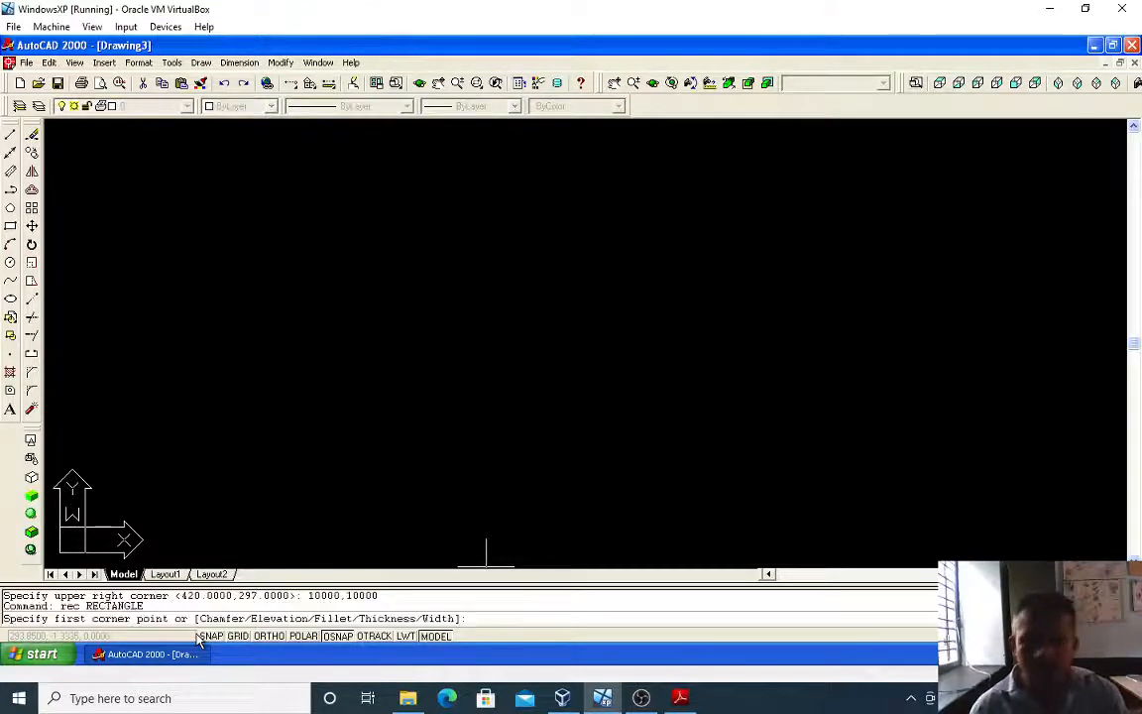
type("0,0")
key("Return")
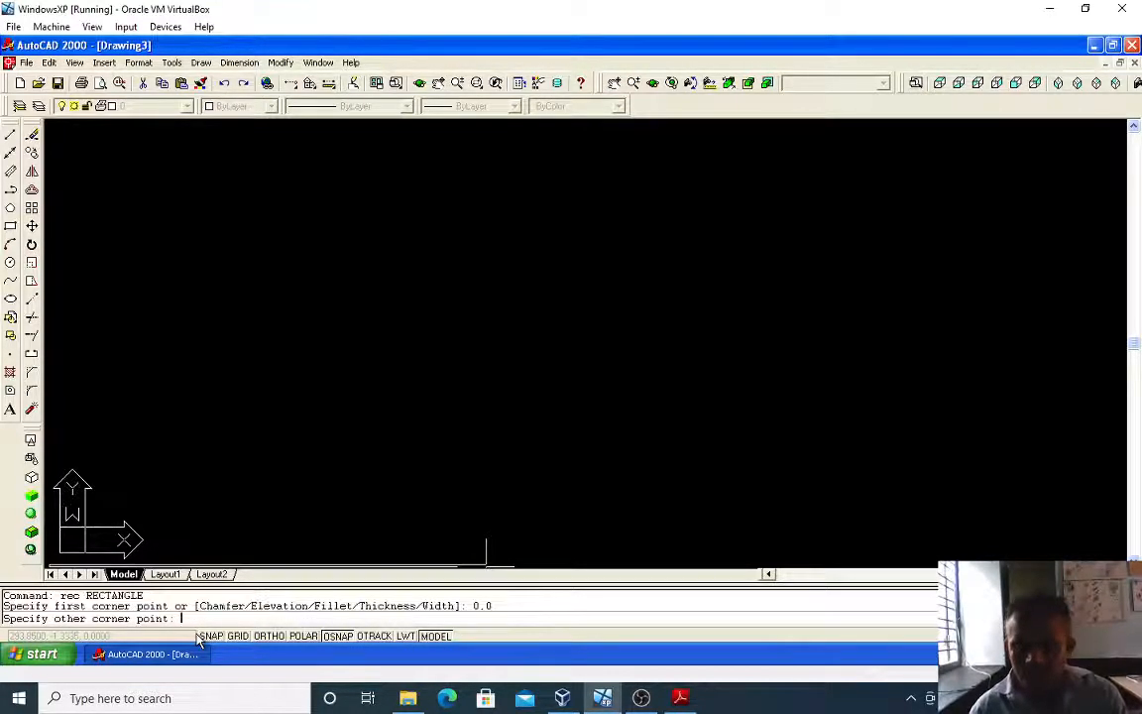
type("10000")
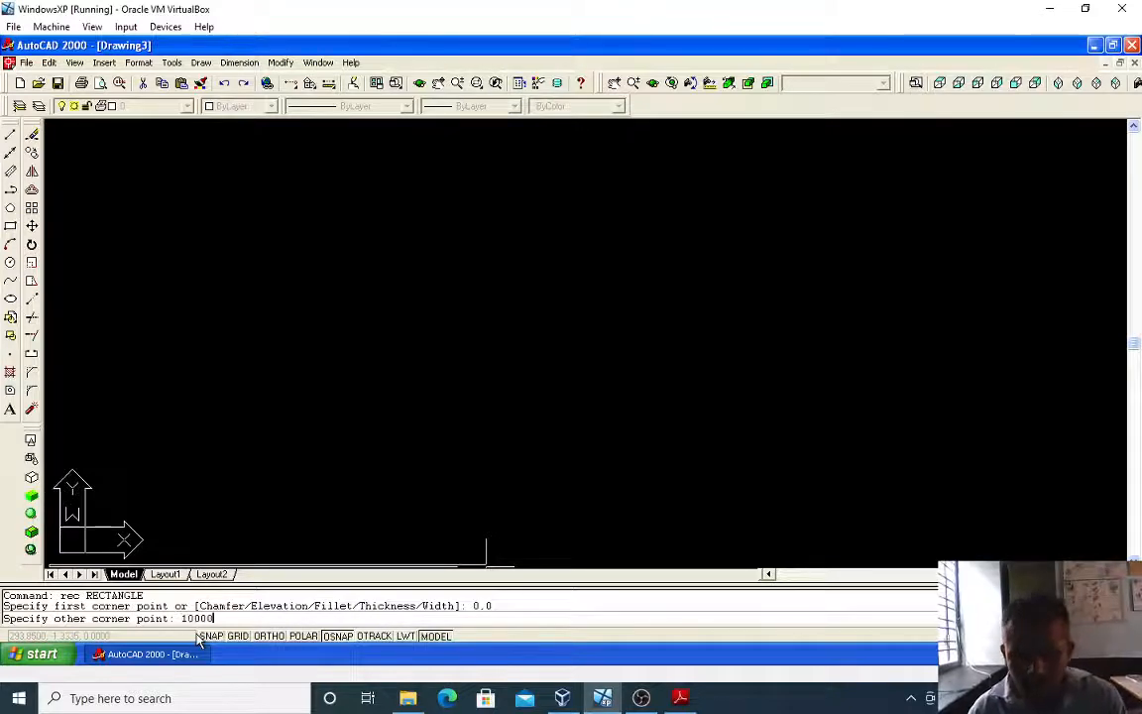
type(",100")
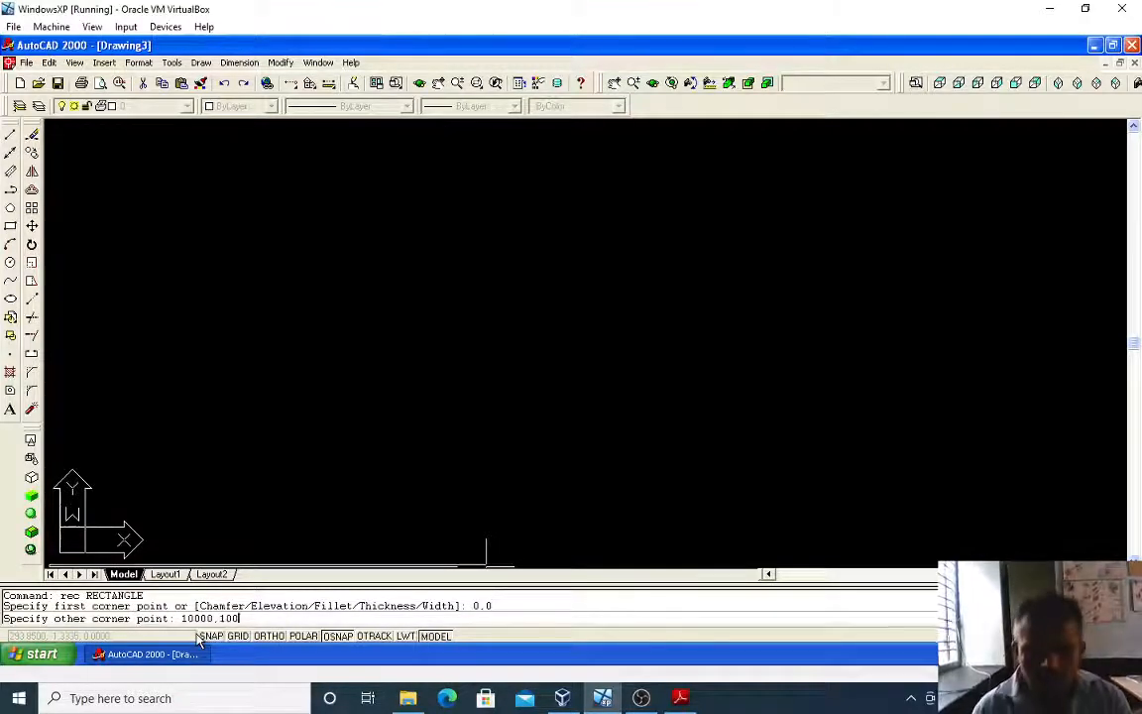
key("Return")
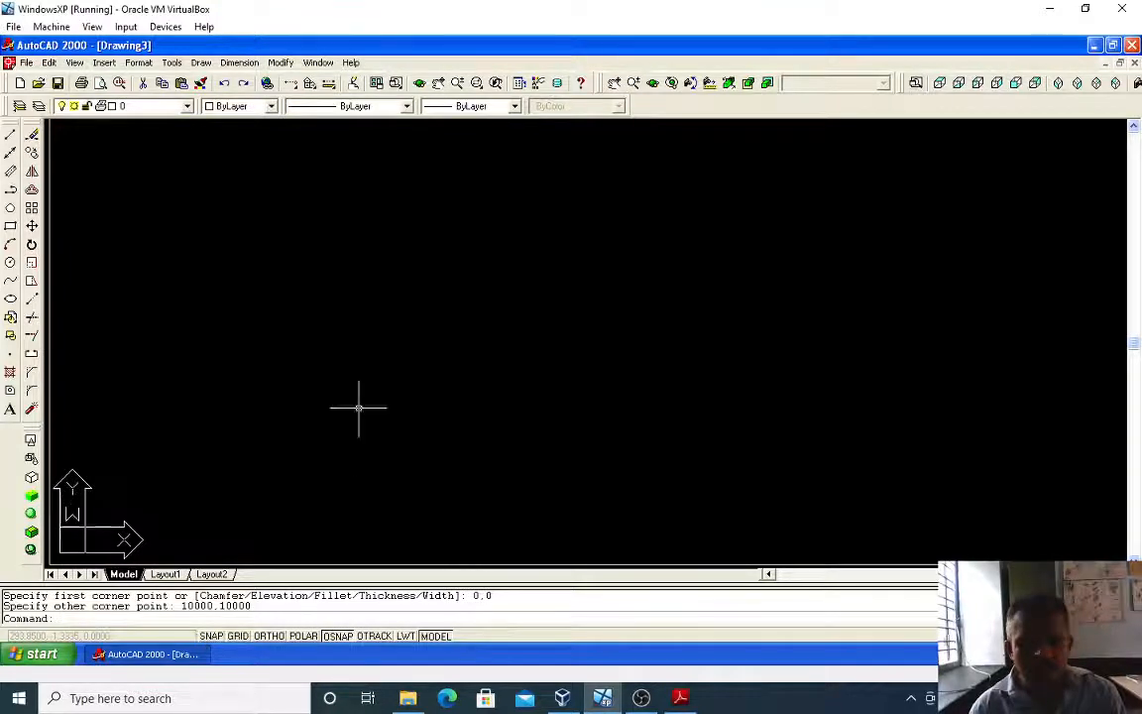
- Zoom to All to view the entire rectangle, and enlarge the area around its corner at the origin
scroll(327, 396, "down", 3)
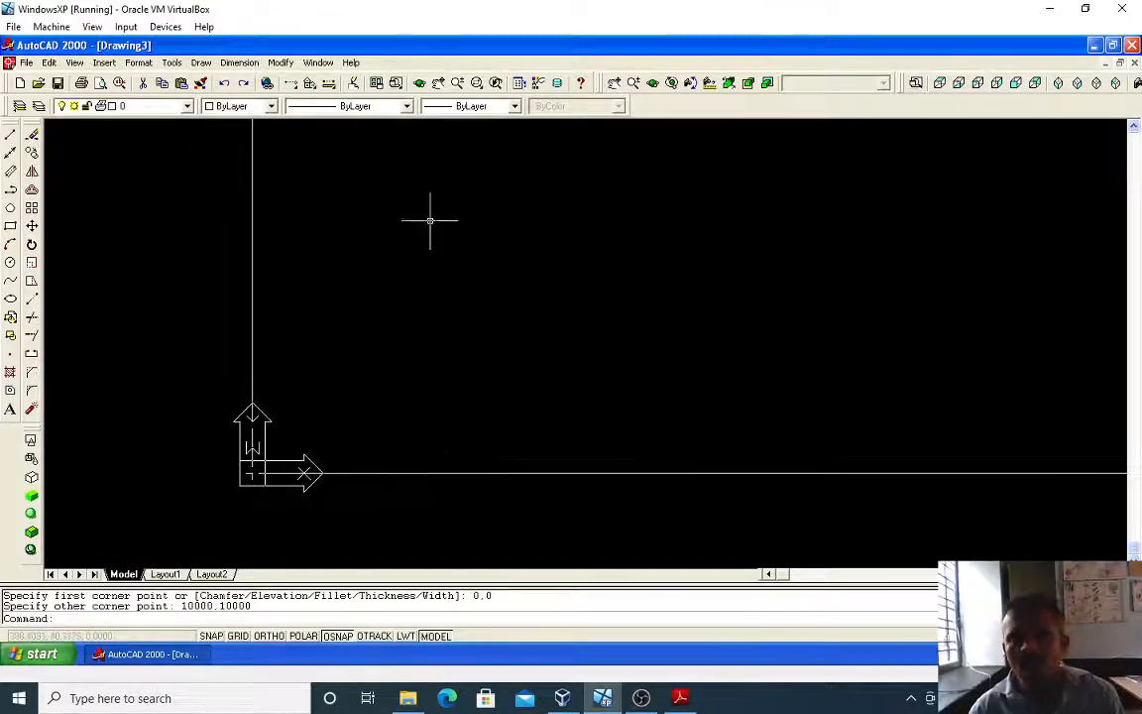
scroll(664, 295, "down", 2)
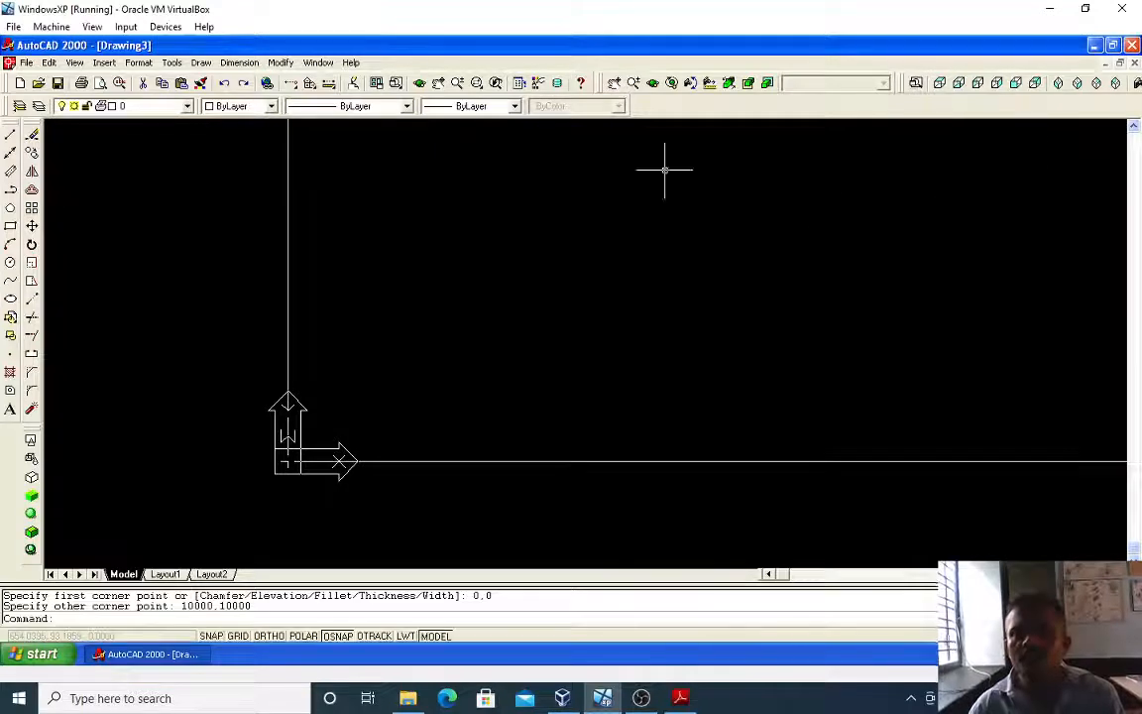
type("z")
key("Return")
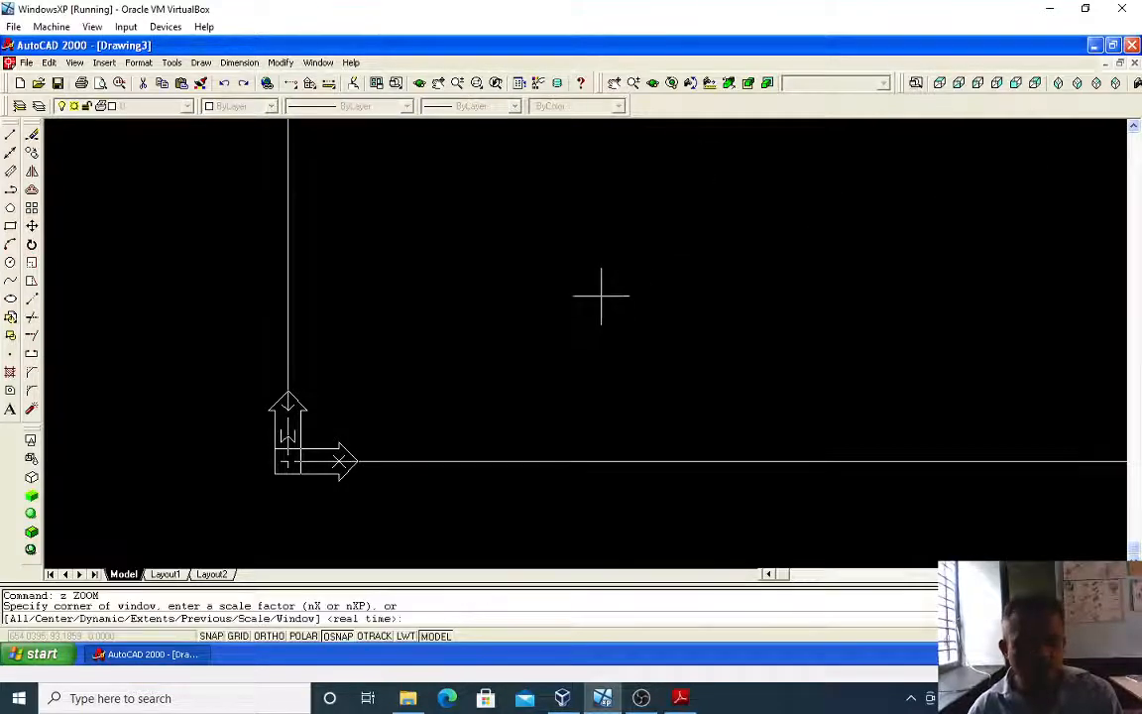
type("a")
key("Return")
scroll(593, 325, "down", 3)
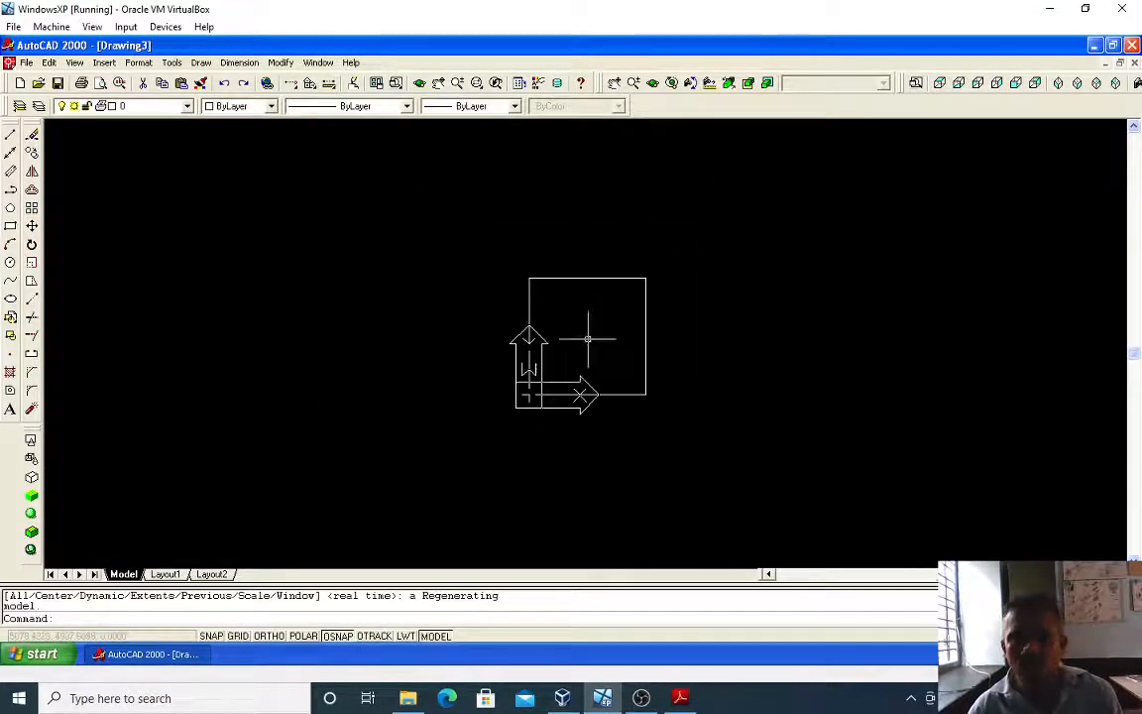
scroll(588, 334, "up", 6)
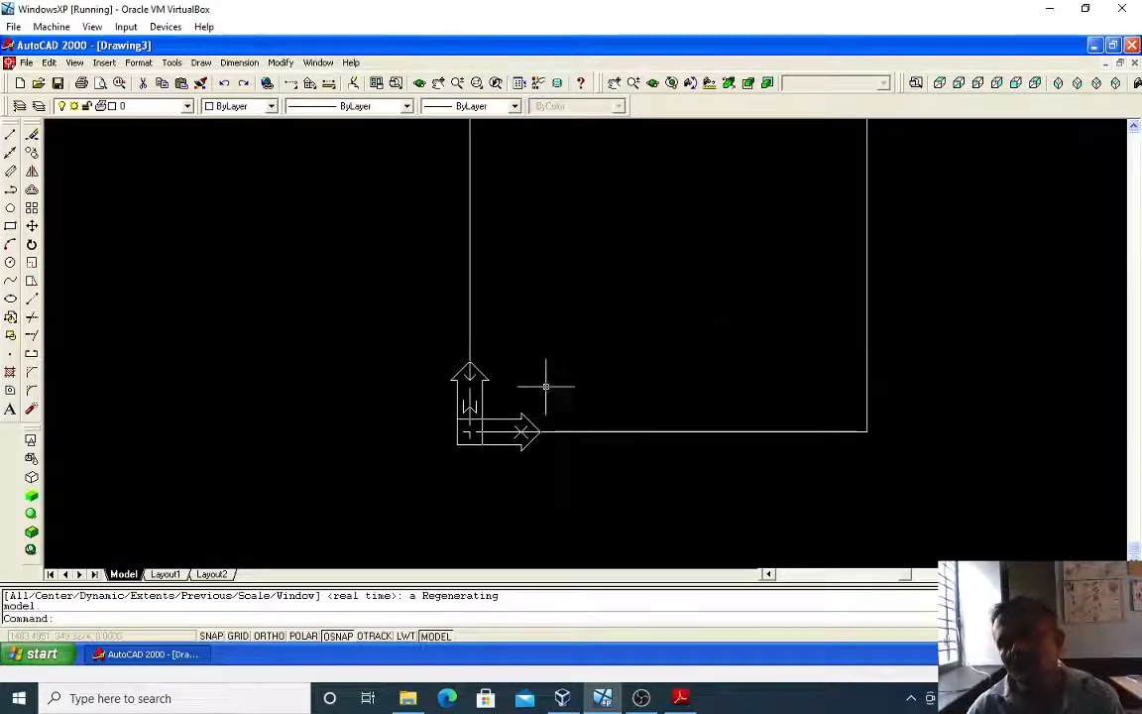
scroll(472, 417, "up", 2)
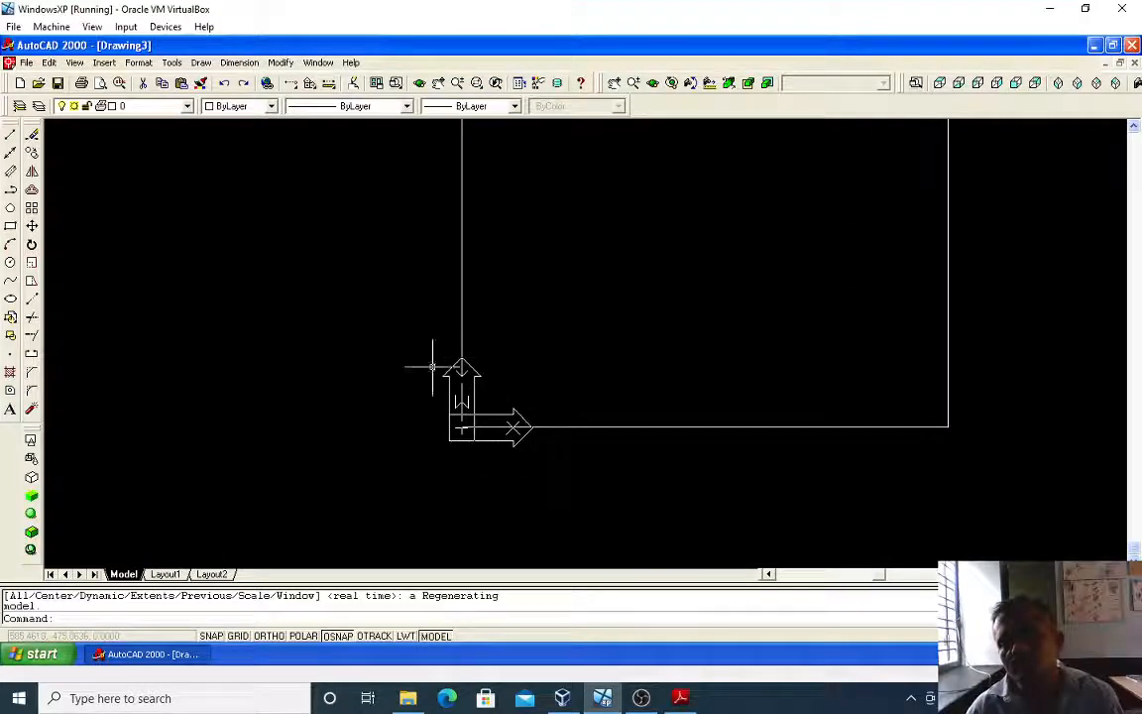
left_click(171, 62)
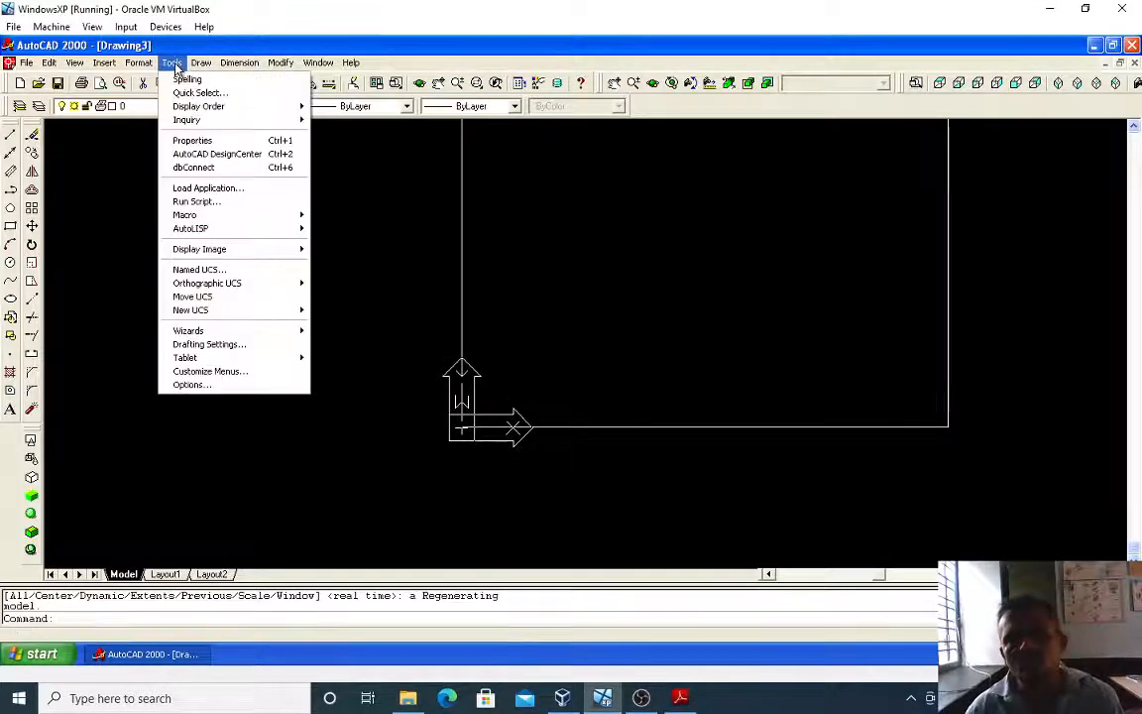
mouse_move(227, 297)
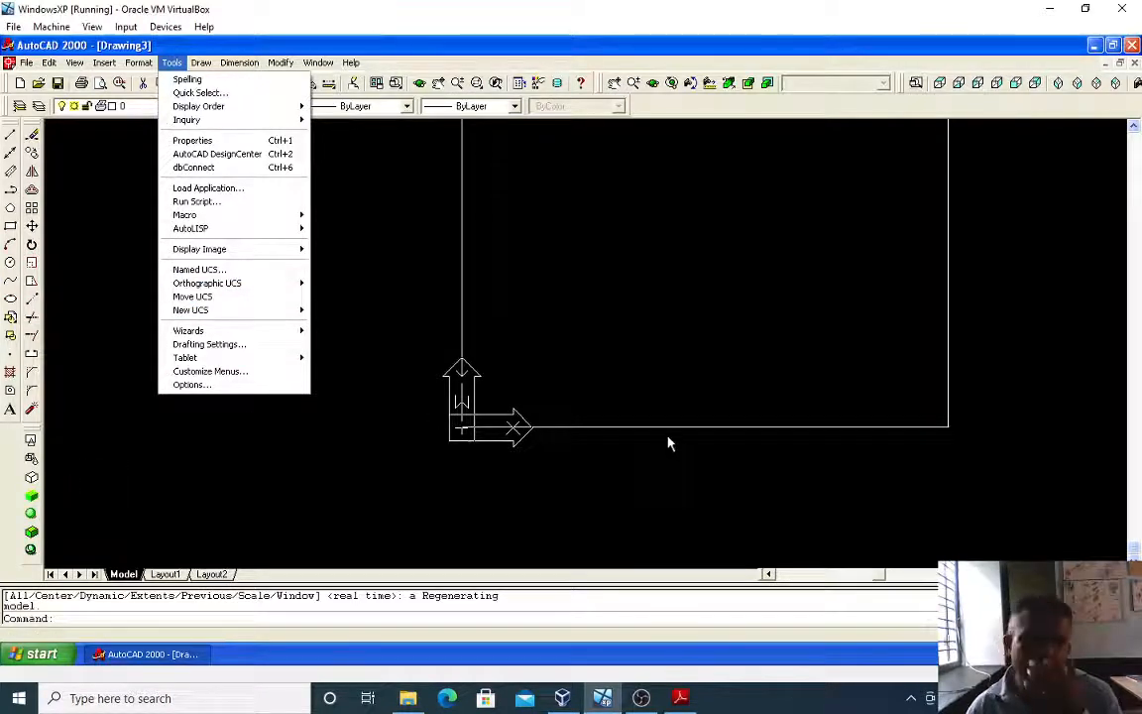
left_click(342, 415)
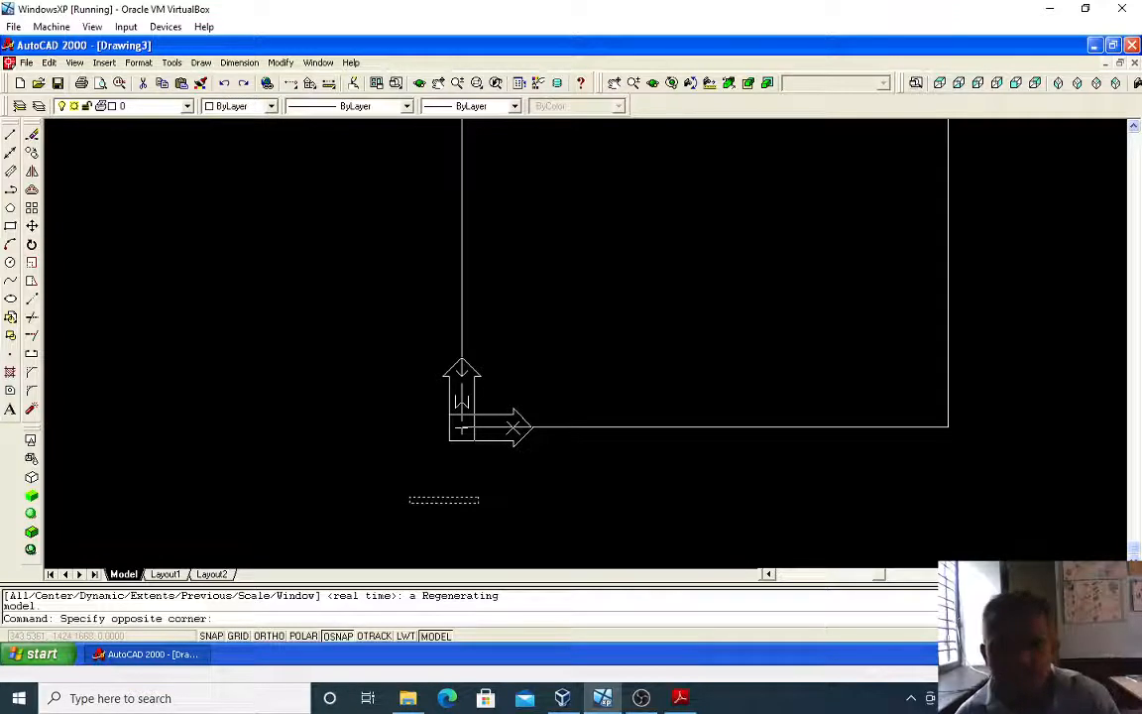
key("Escape")
key("Escape")
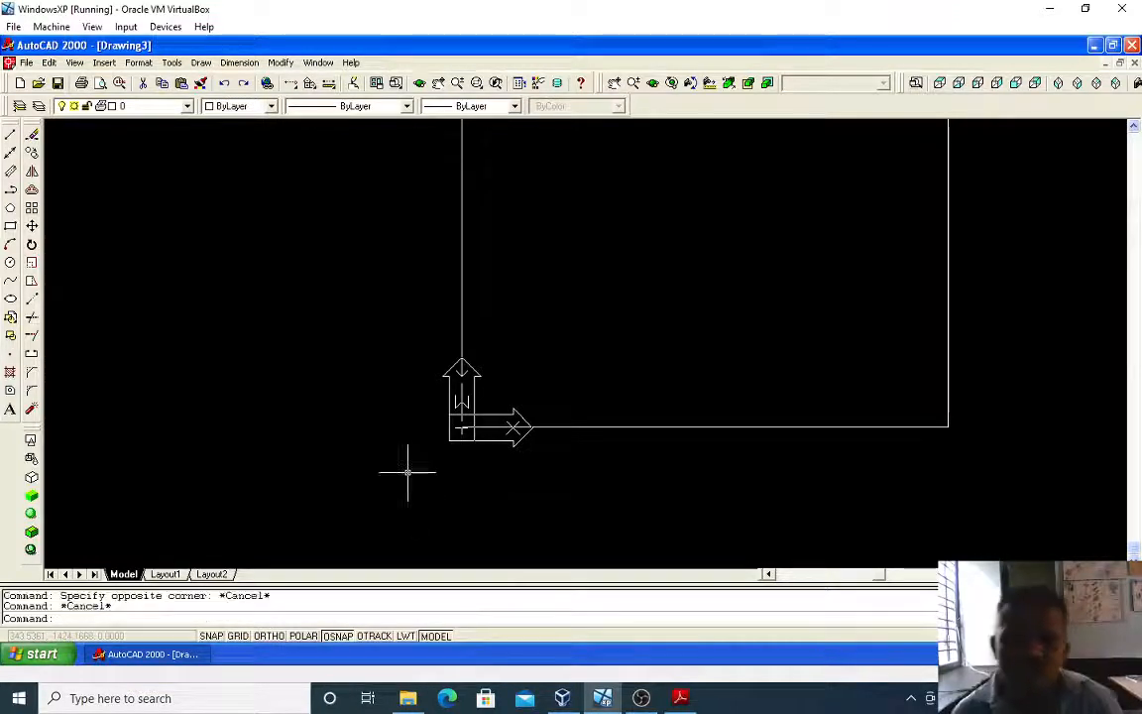
left_click(201, 62)
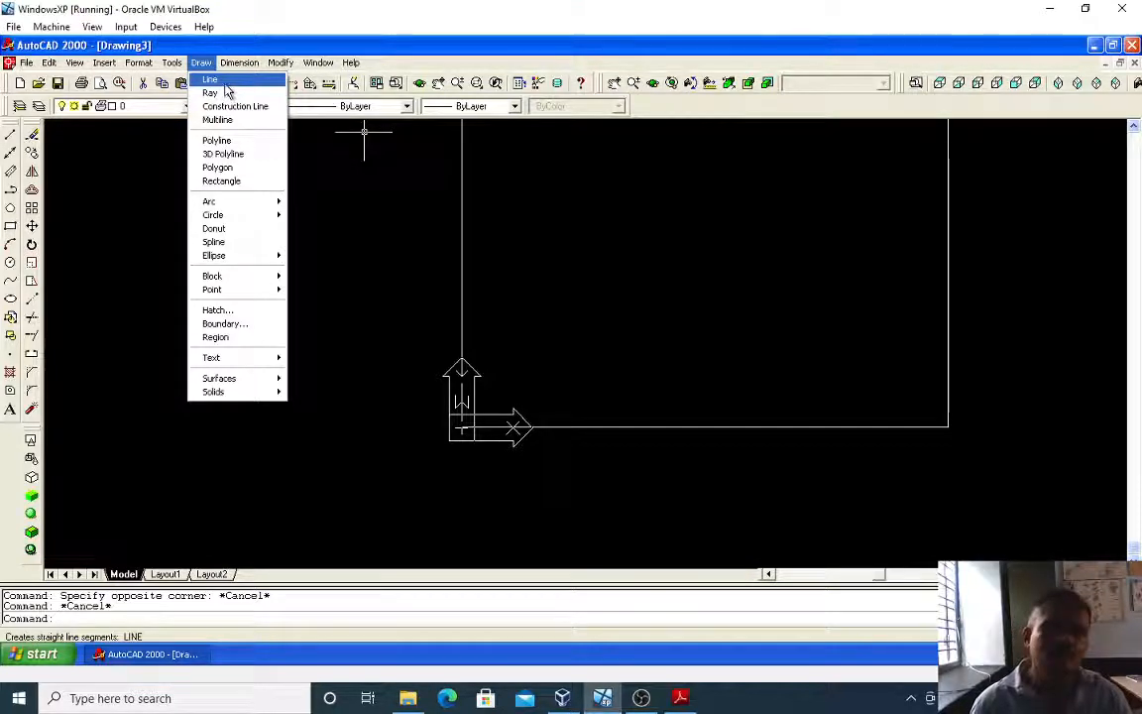
left_click(240, 87)
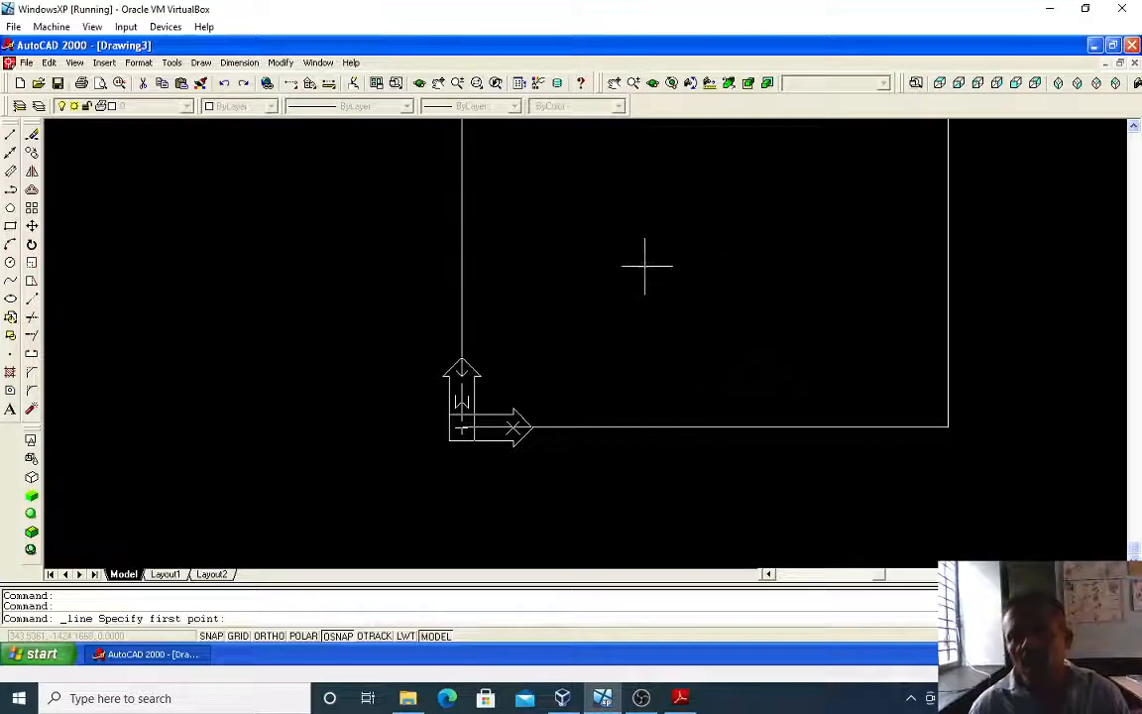
left_click(561, 314)
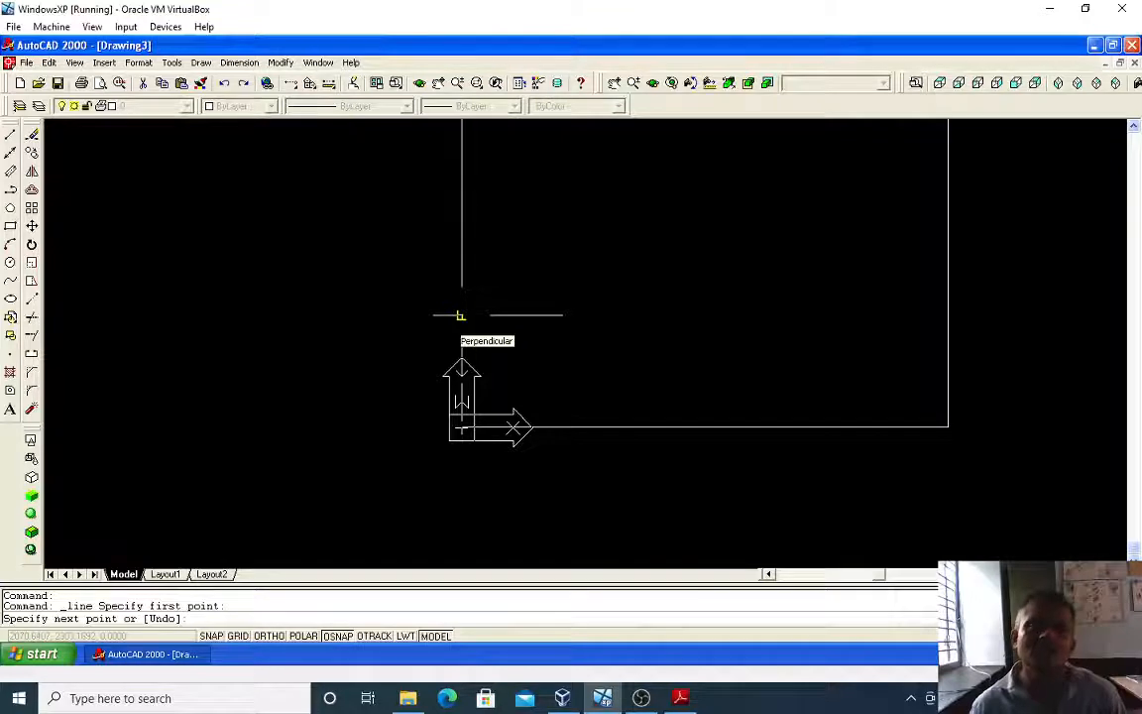
key("Escape")
key("Escape")
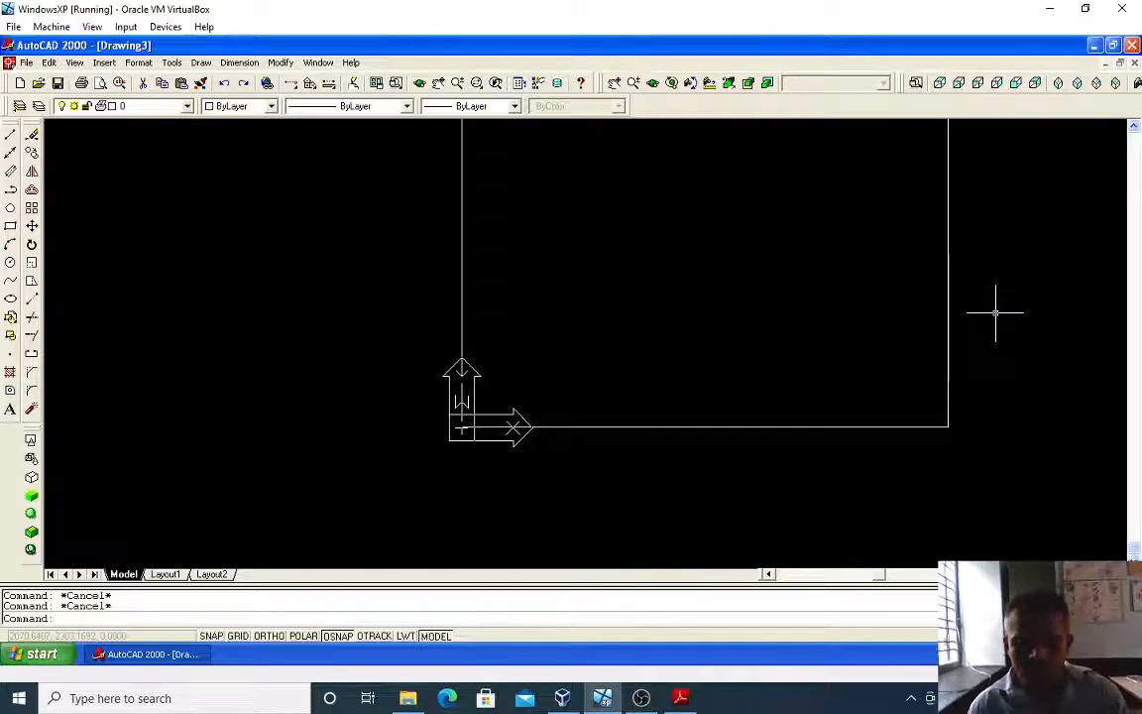
type("l")
key("Return")
key("Escape")
key("Escape")
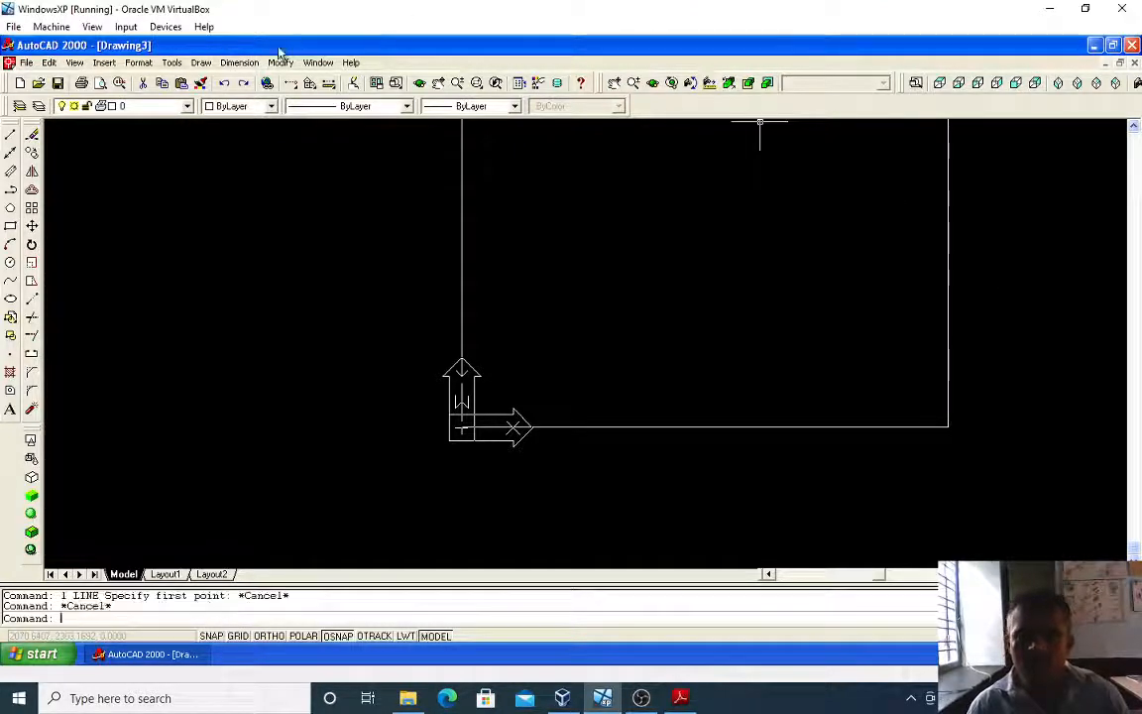
- Try to draw a line starting from the absolute coordinates 100,100
left_click(200, 62)
left_click(209, 81)
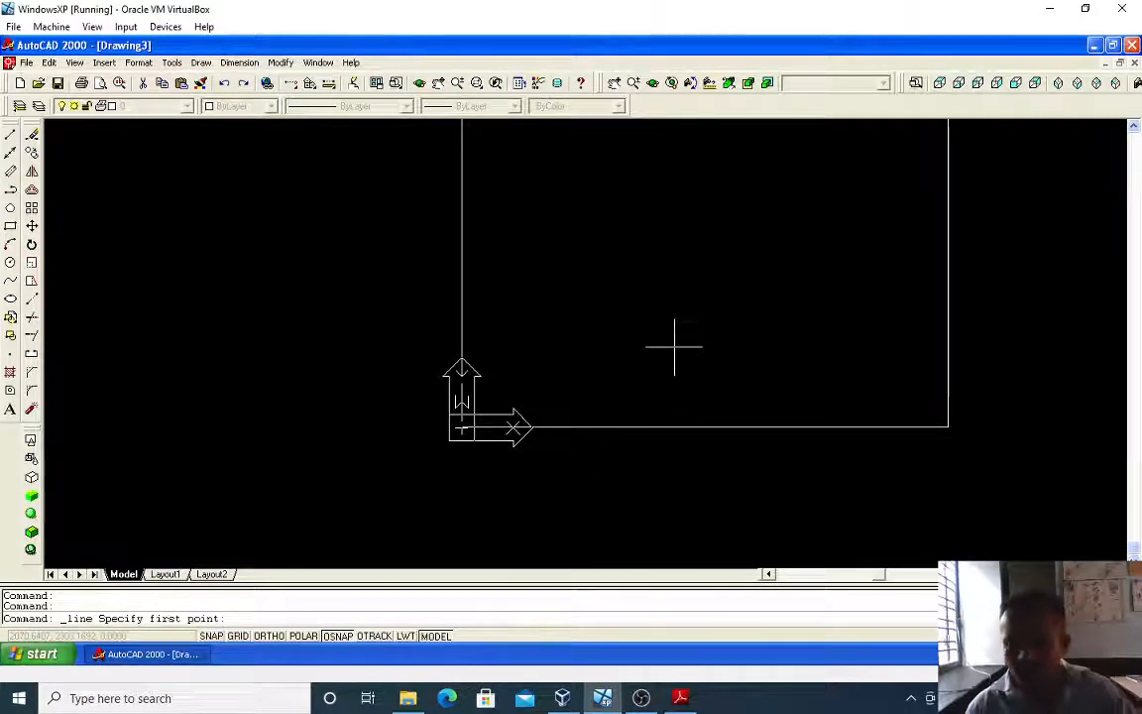
type("1")
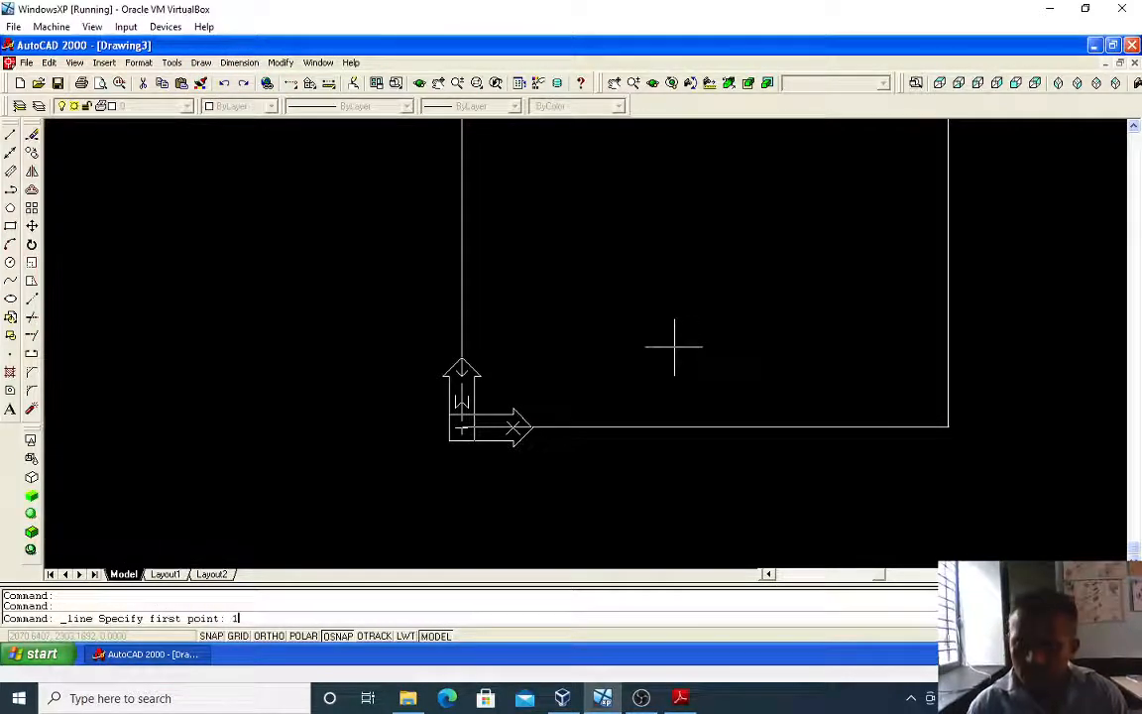
type("00,100")
key("Return")
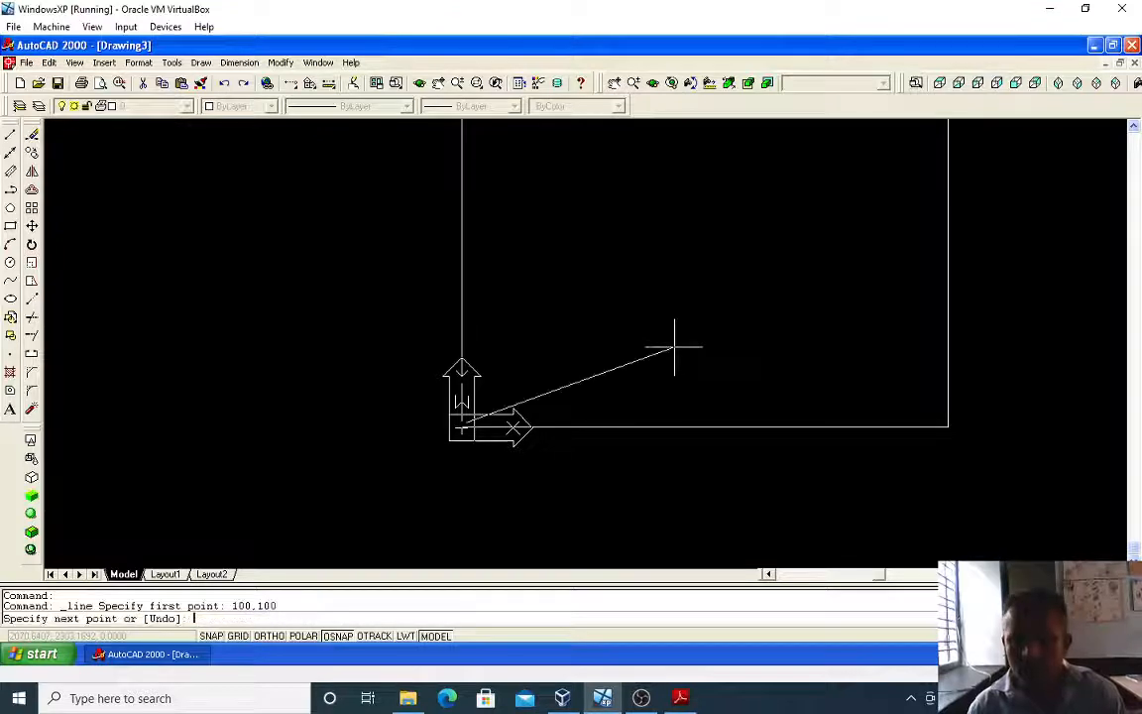
scroll(431, 426, "down", 1)
scroll(468, 420, "up", 5)
scroll(468, 420, "up", 3)
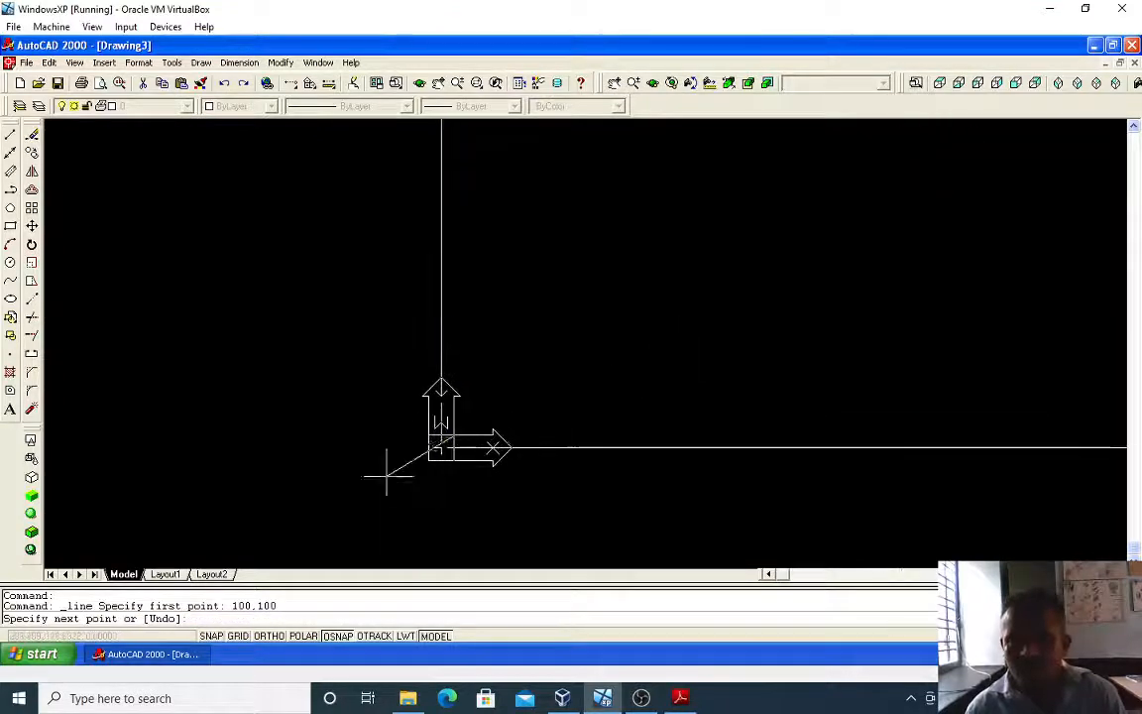
scroll(388, 474, "up", 4)
scroll(705, 392, "up", 1)
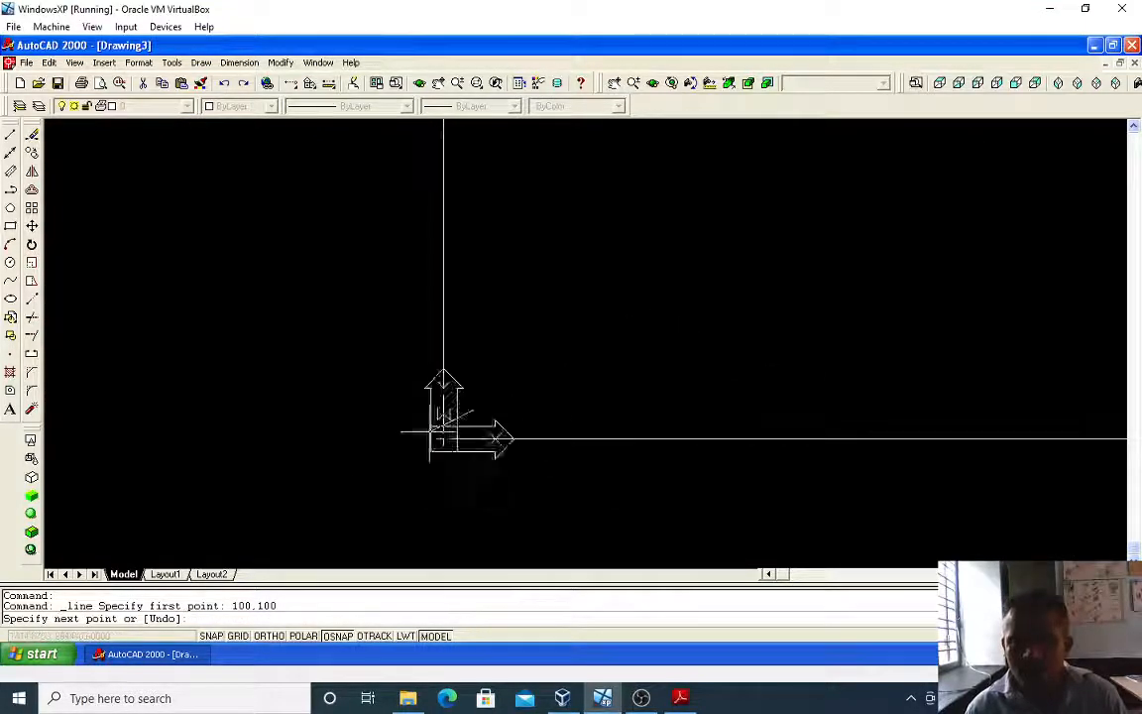
scroll(486, 385, "up", 5)
scroll(522, 384, "up", 2)
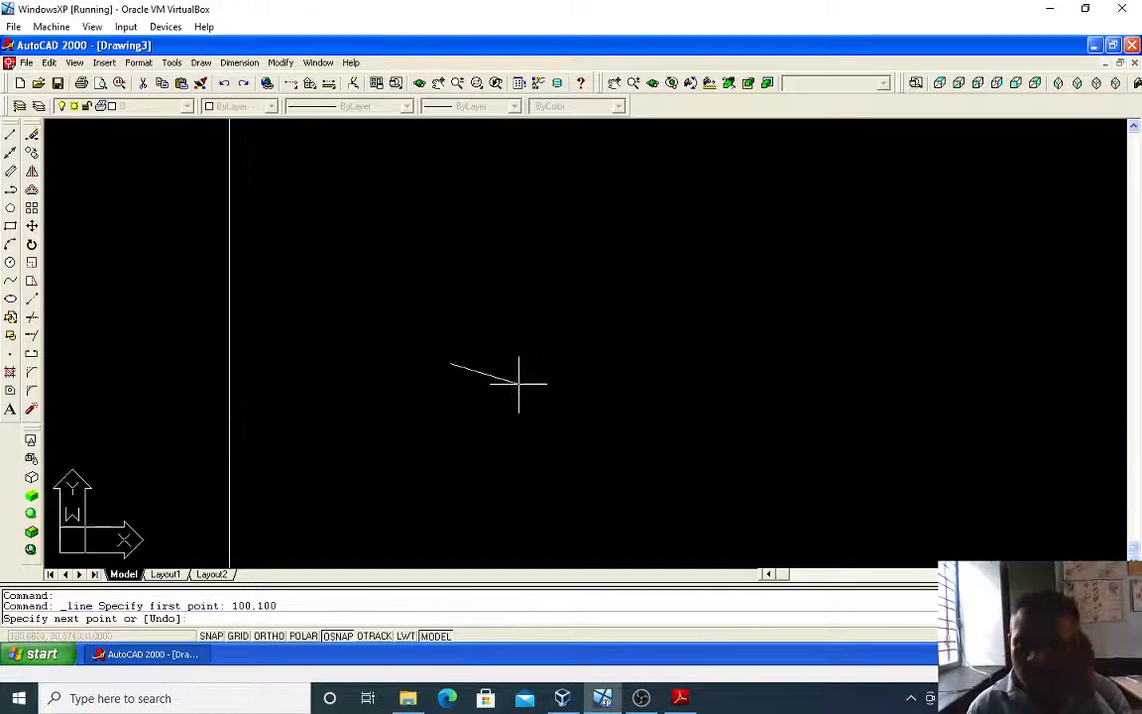
scroll(507, 390, "down", 2)
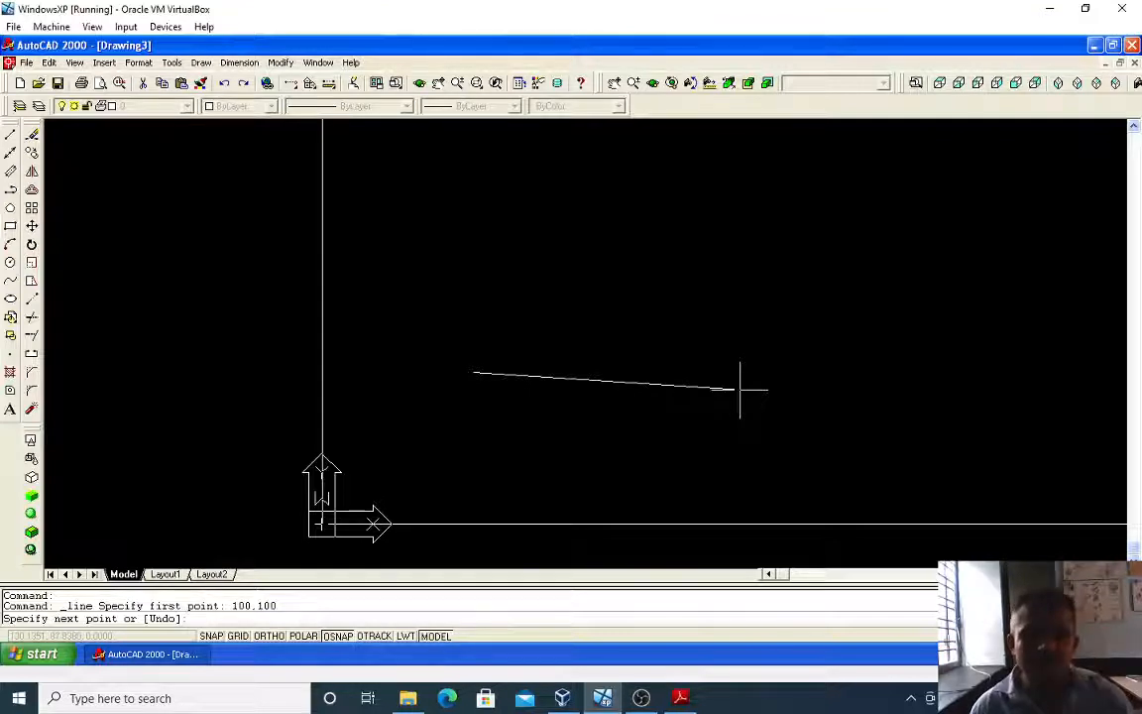
key("Escape")
key("Escape")
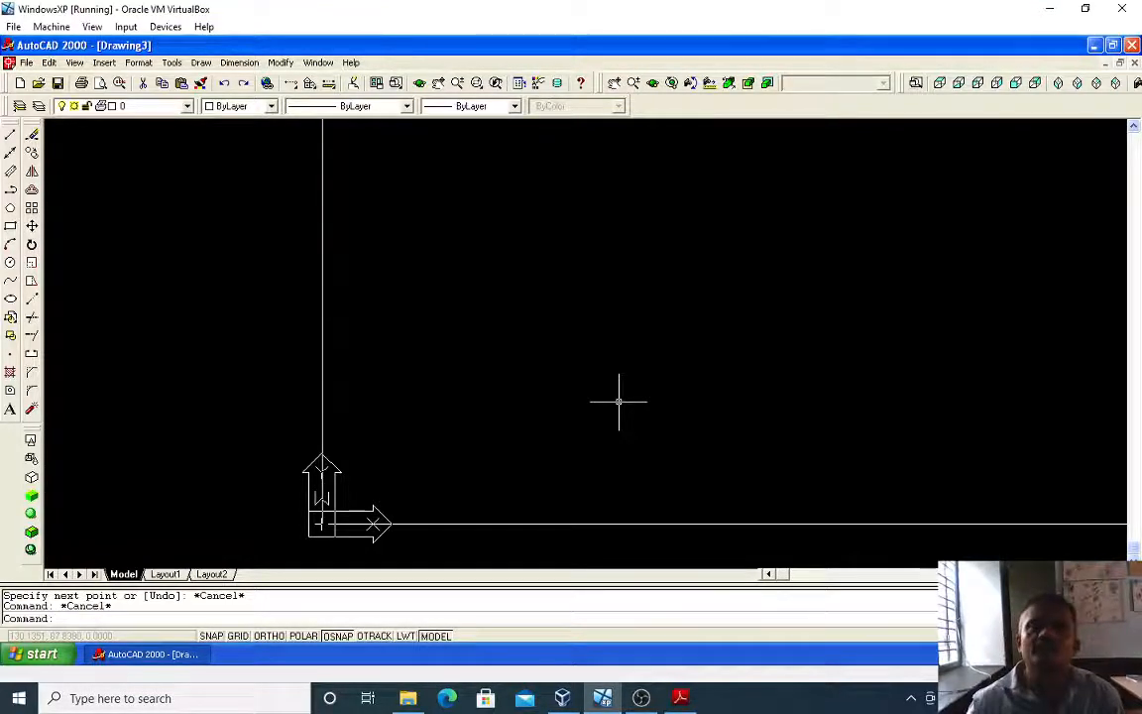
left_click(201, 62)
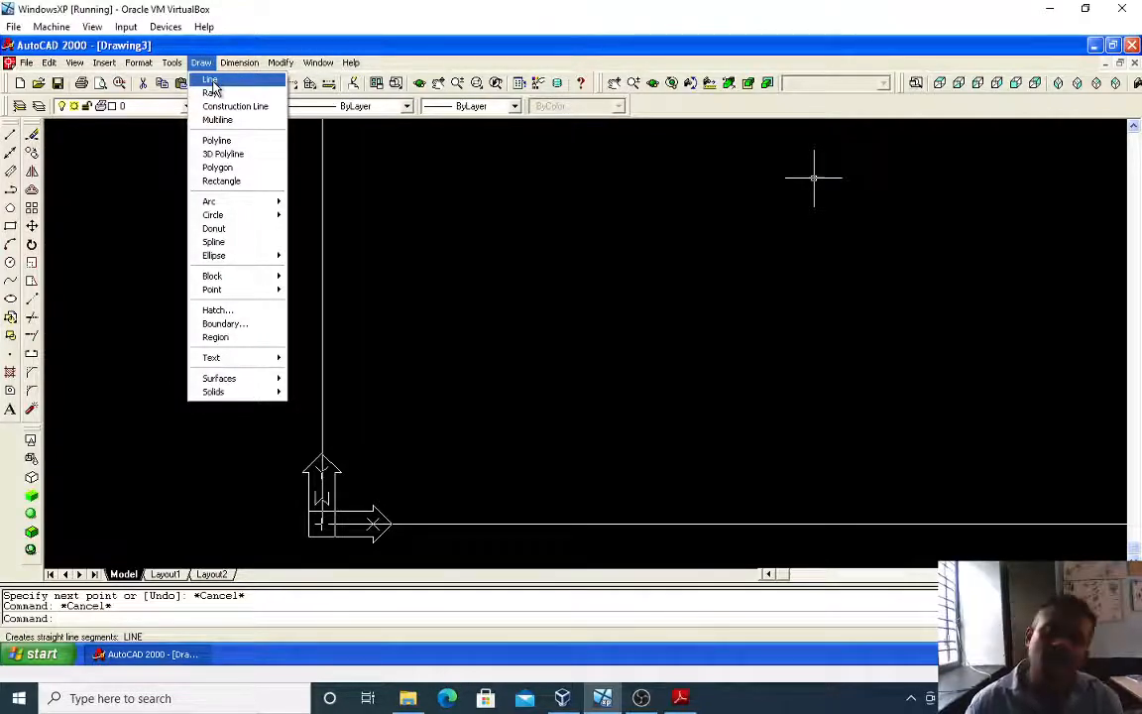
left_click(154, 290)
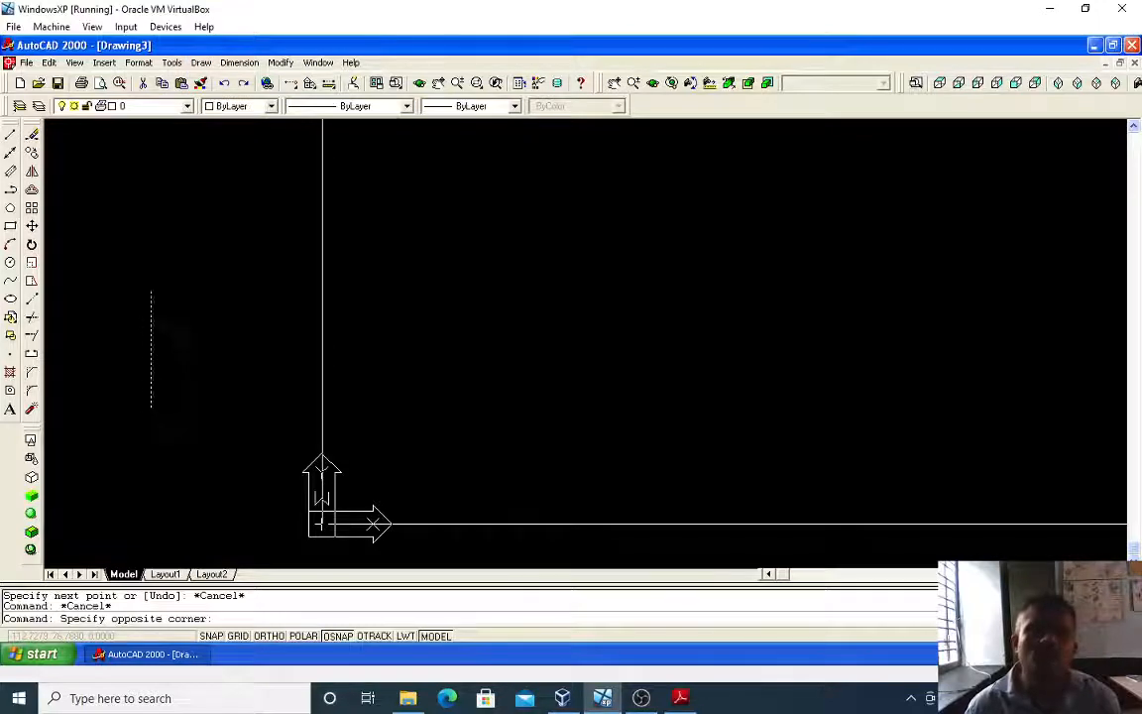
left_click(139, 358)
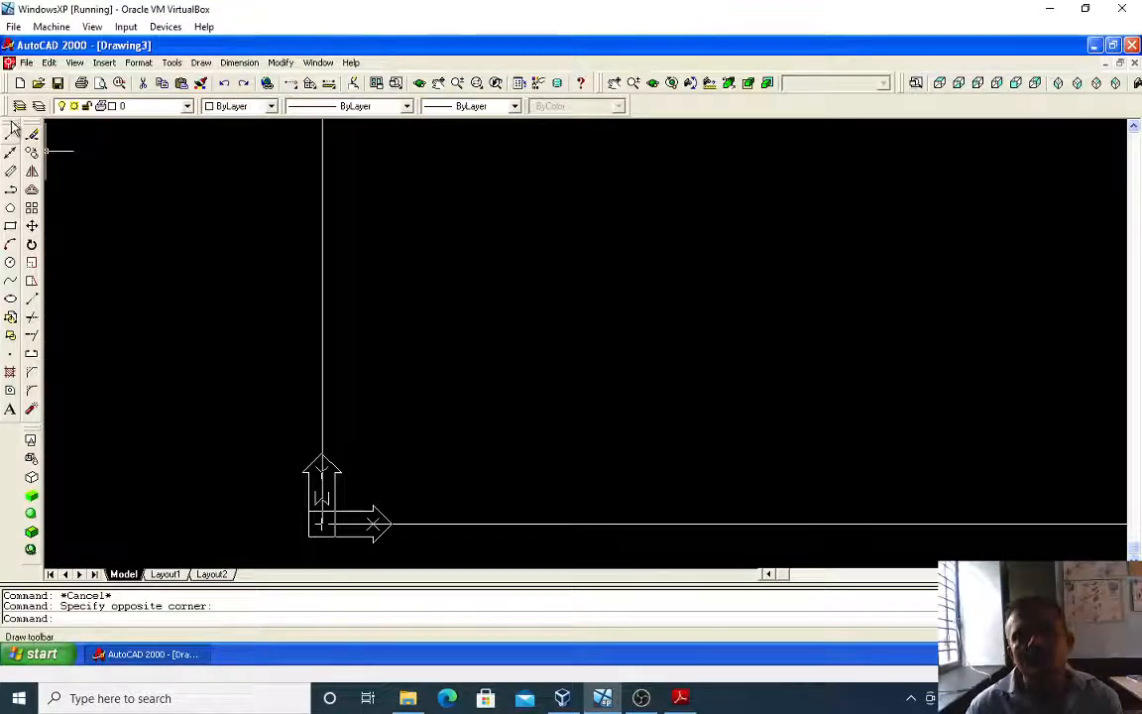
- Float the Draw toolbar over the drawing area and dock it again beside the Modify toolbar
mouse_move(14, 129)
left_mouse_down()
mouse_move(96, 153)
mouse_move(174, 229)
mouse_move(194, 337)
mouse_move(227, 332)
left_mouse_up()
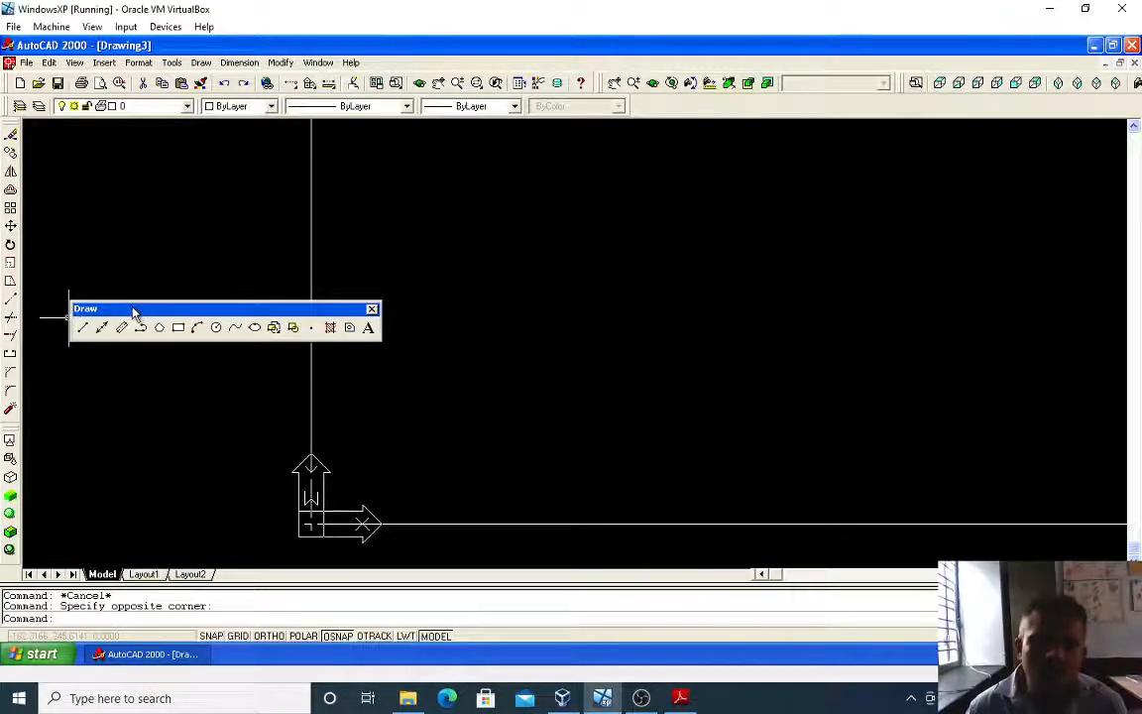
mouse_move(134, 313)
left_mouse_down()
mouse_move(95, 237)
mouse_move(58, 224)
mouse_move(6, 238)
mouse_move(6, 275)
left_mouse_up()
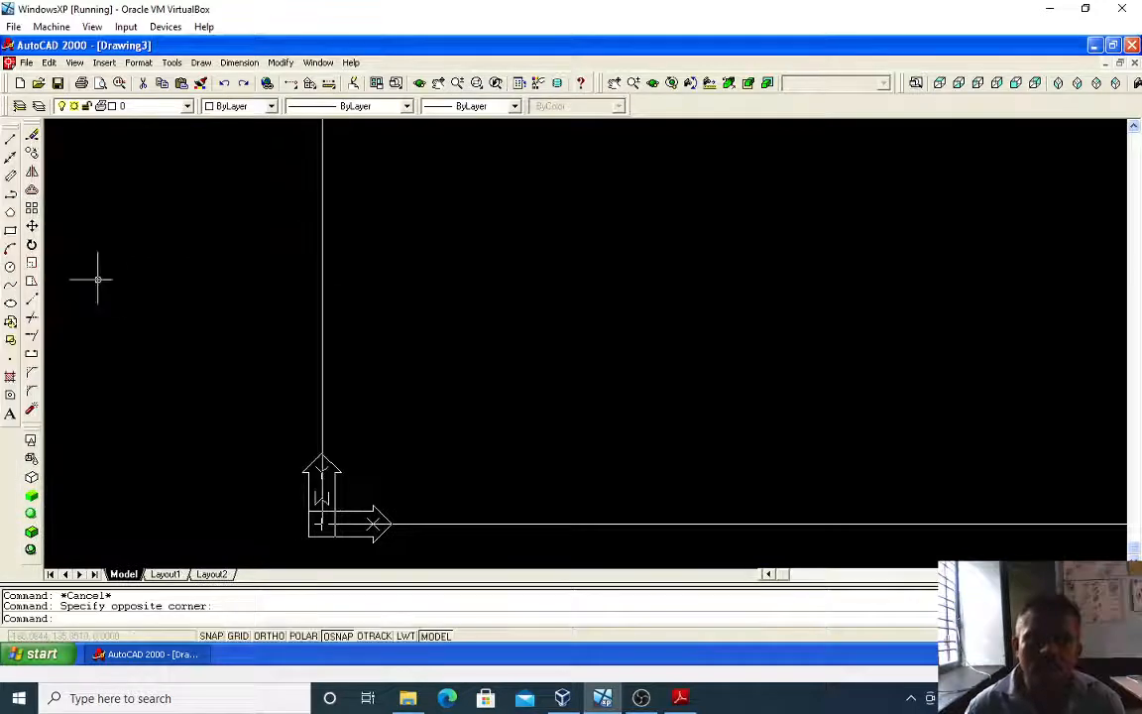
- Draw four connected freehand line segments in a zigzag inside the boundary rectangle, above its corner at the origin
left_click(10, 142)
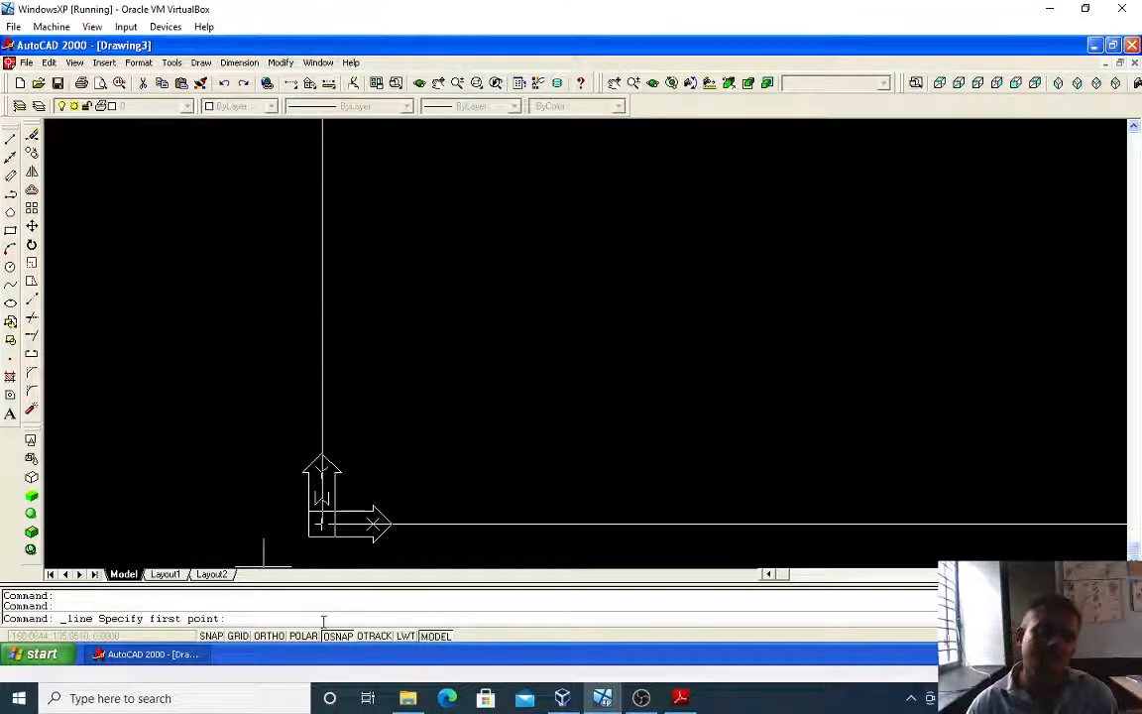
left_click(484, 301)
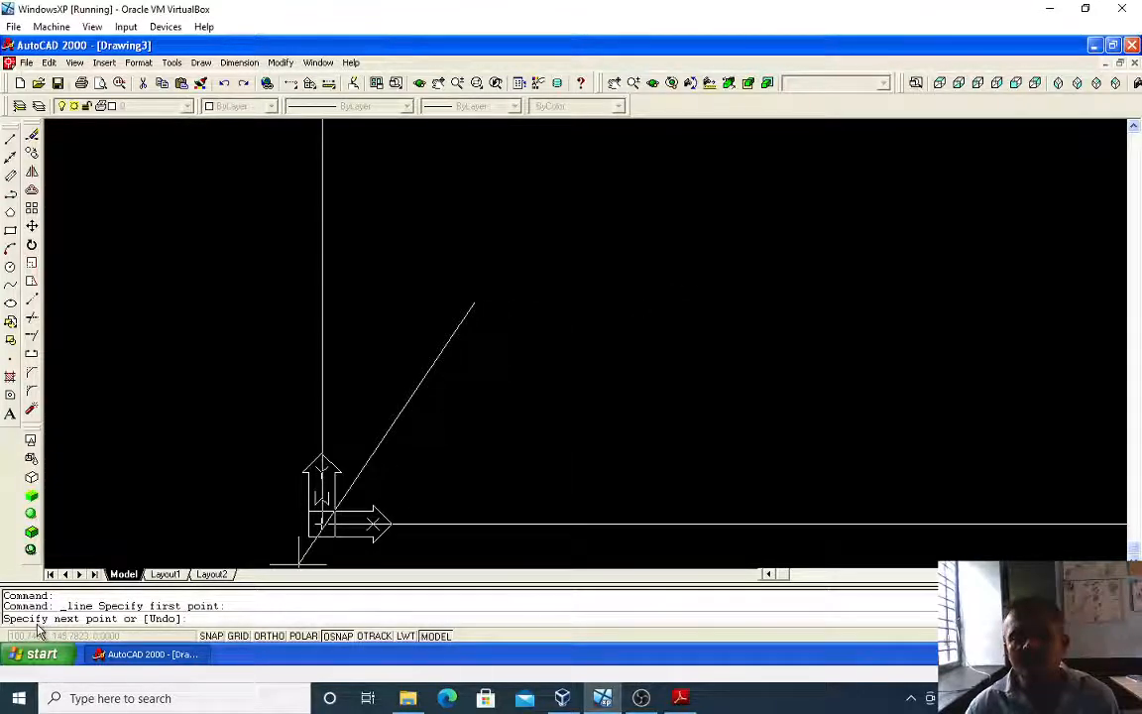
left_click(620, 354)
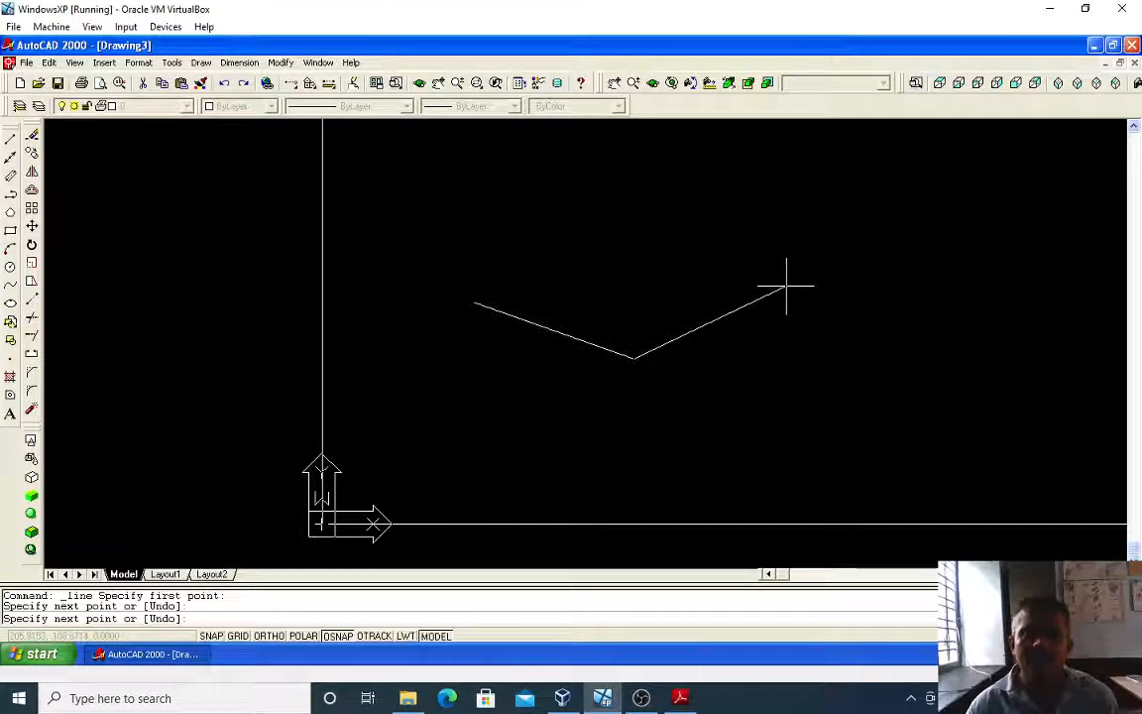
left_click(709, 275)
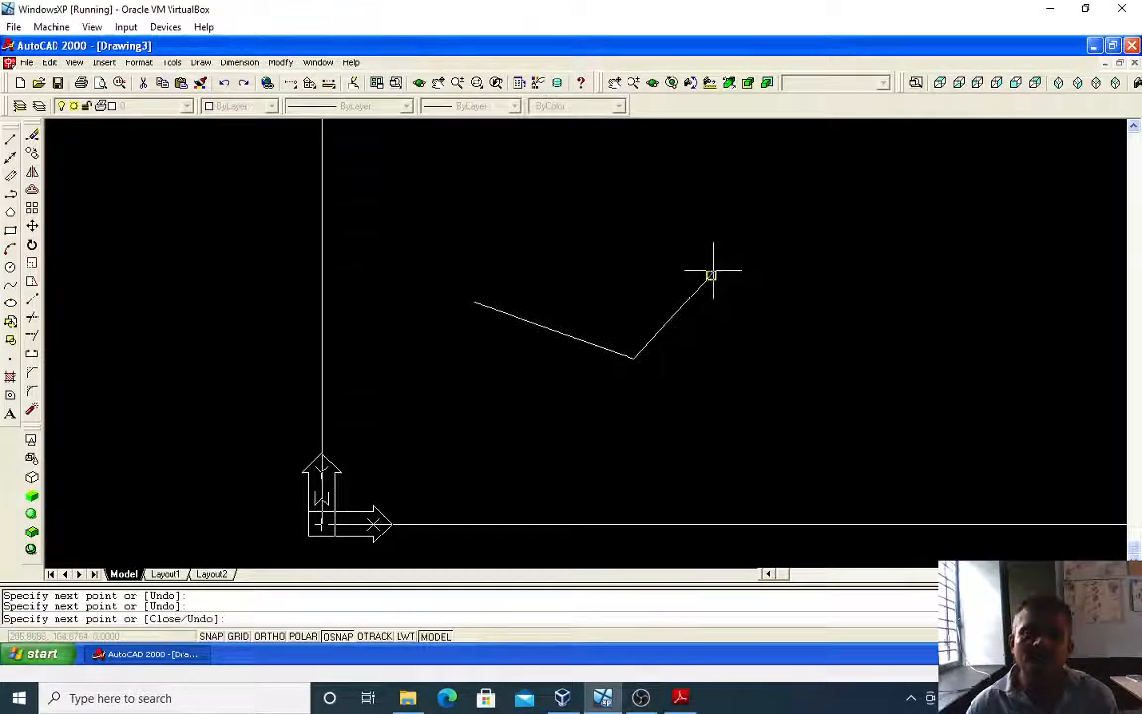
left_click(632, 224)
left_click(818, 215)
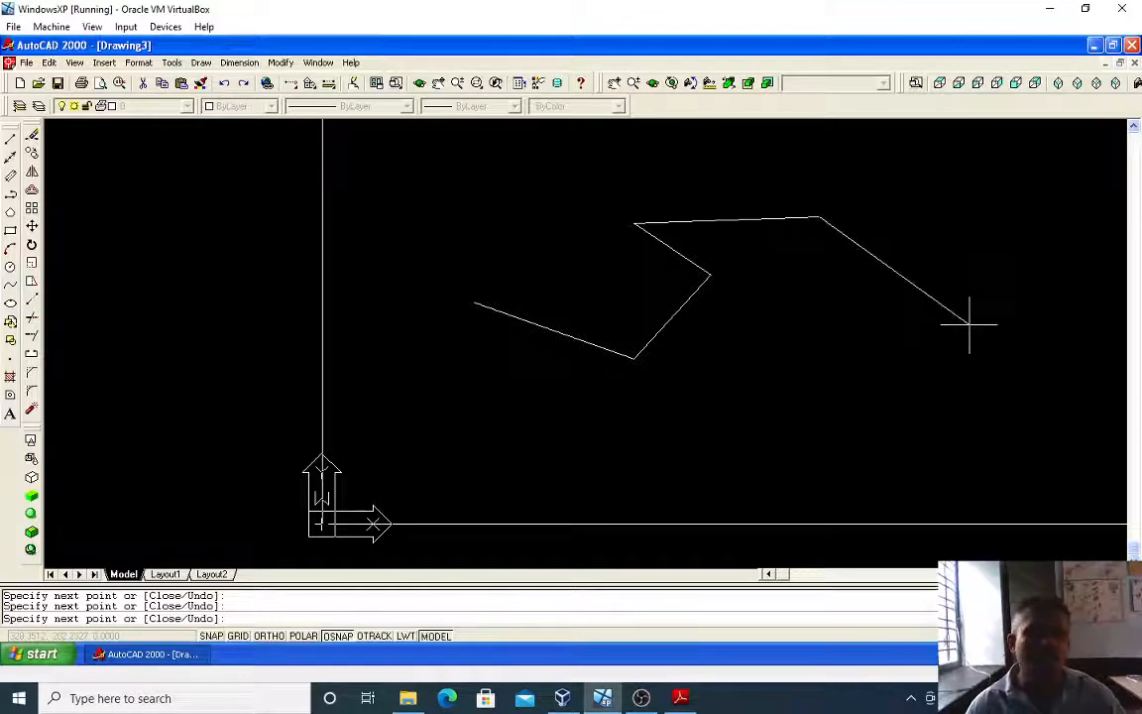
key("Escape")
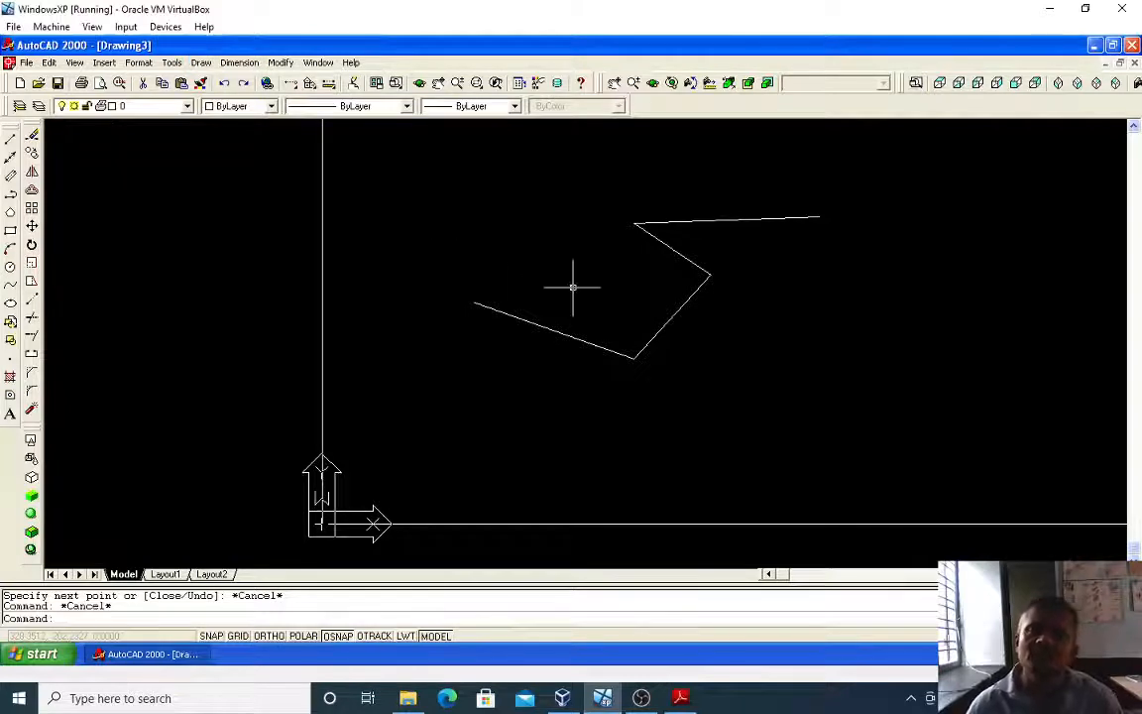
- Repeat the Line command and draw three connected segments from the zigzag's last endpoint back to its first bend
key("Return")
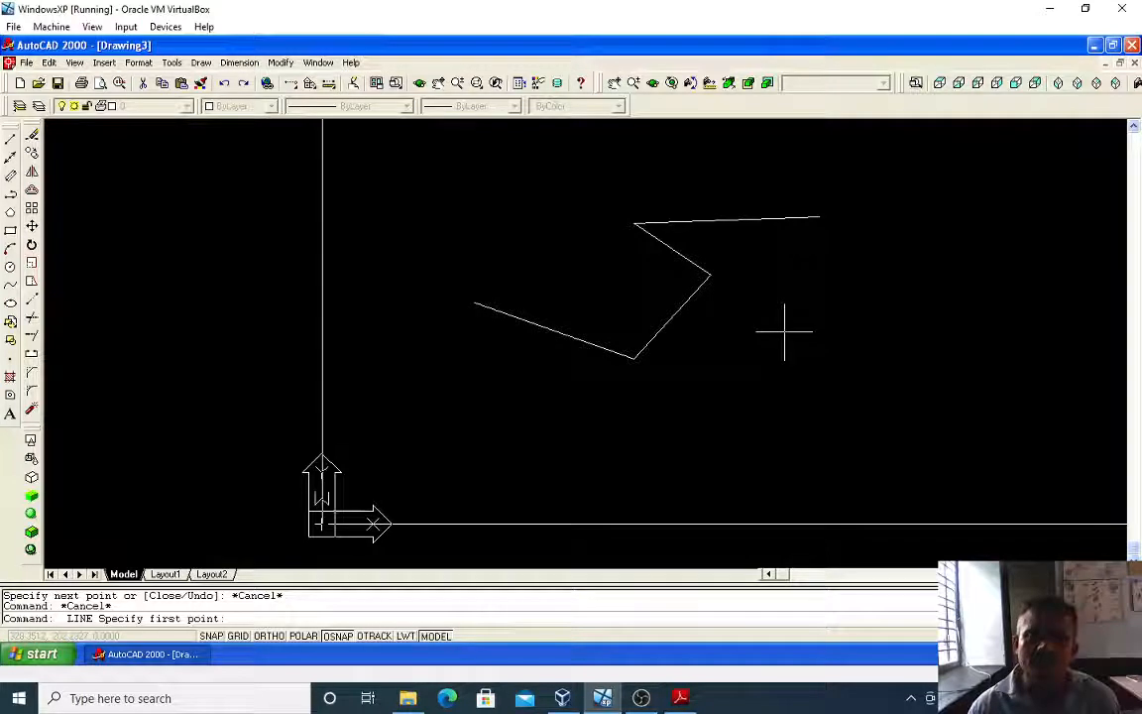
left_click(819, 216)
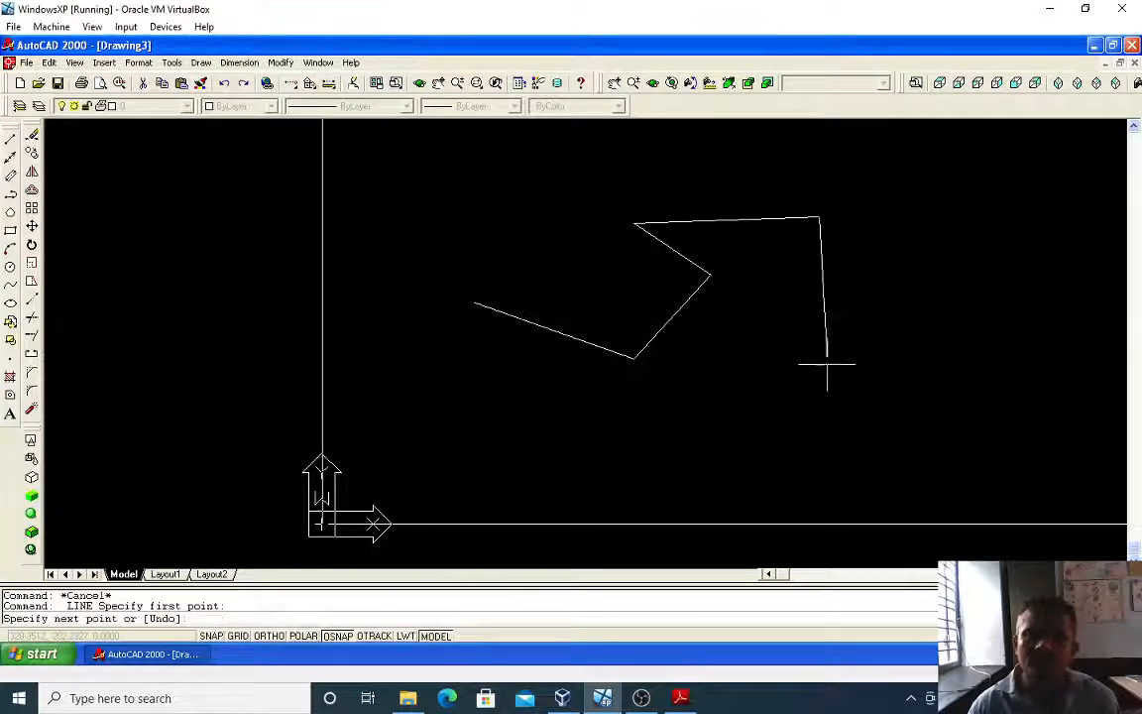
left_click(831, 374)
left_click(644, 446)
left_click(635, 359)
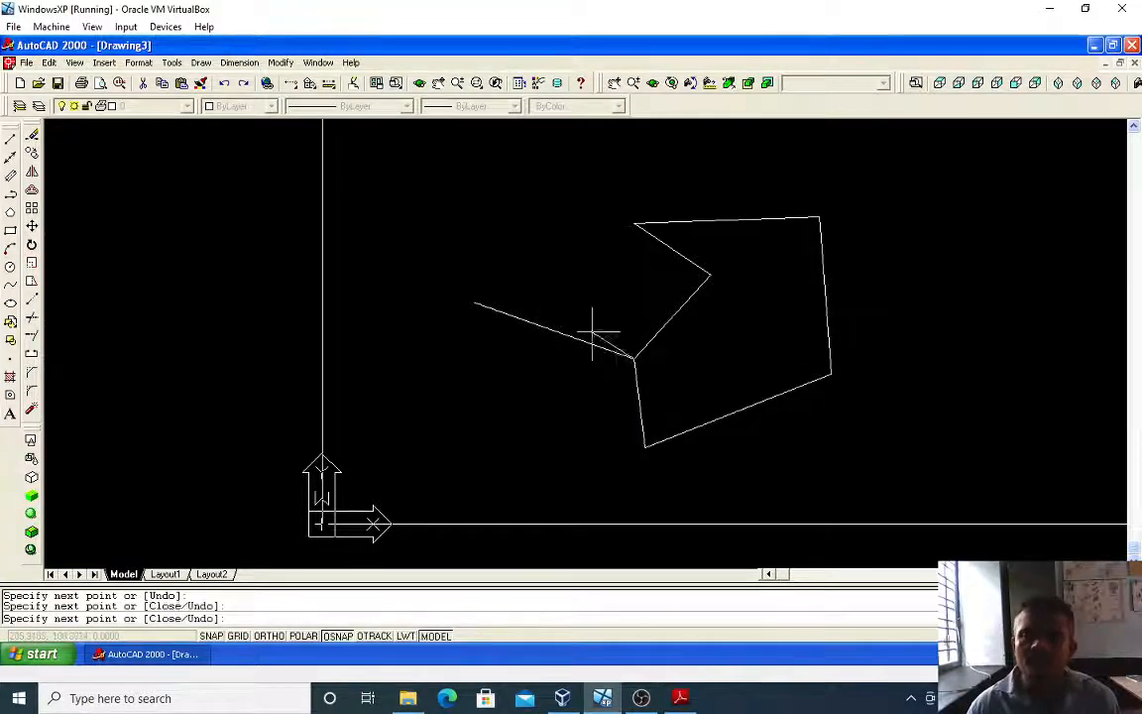
left_click(475, 302)
key("Escape")
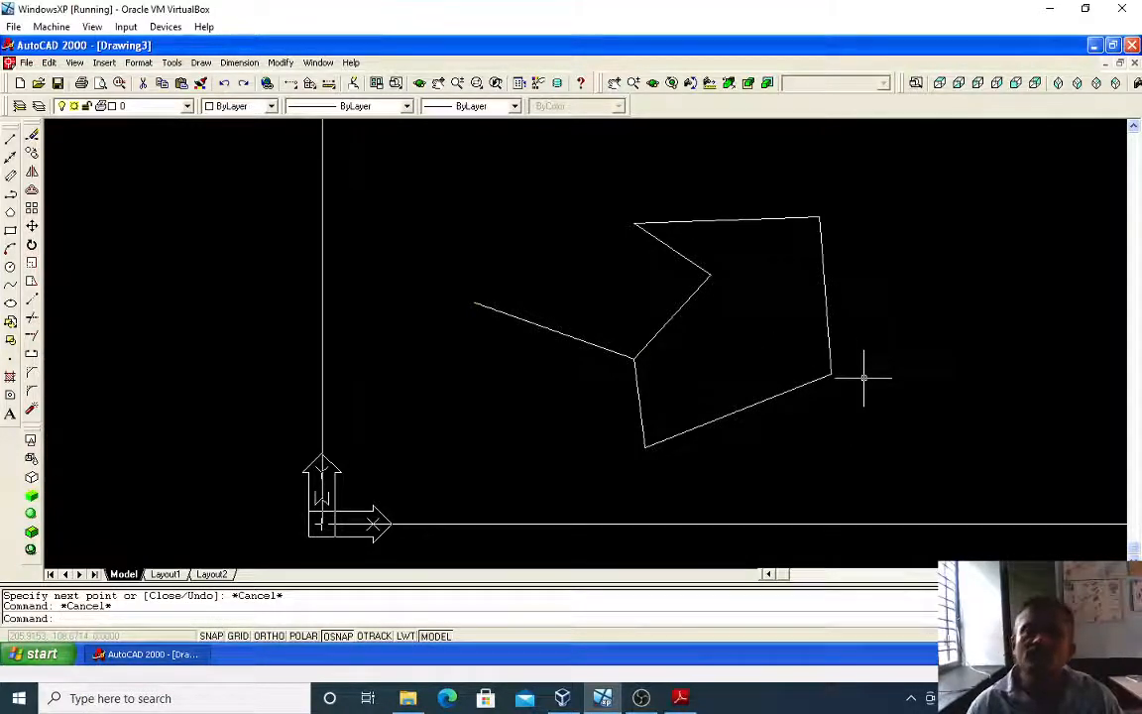
- Select all the zigzag line segments with a crossing window and erase them
left_click(897, 462)
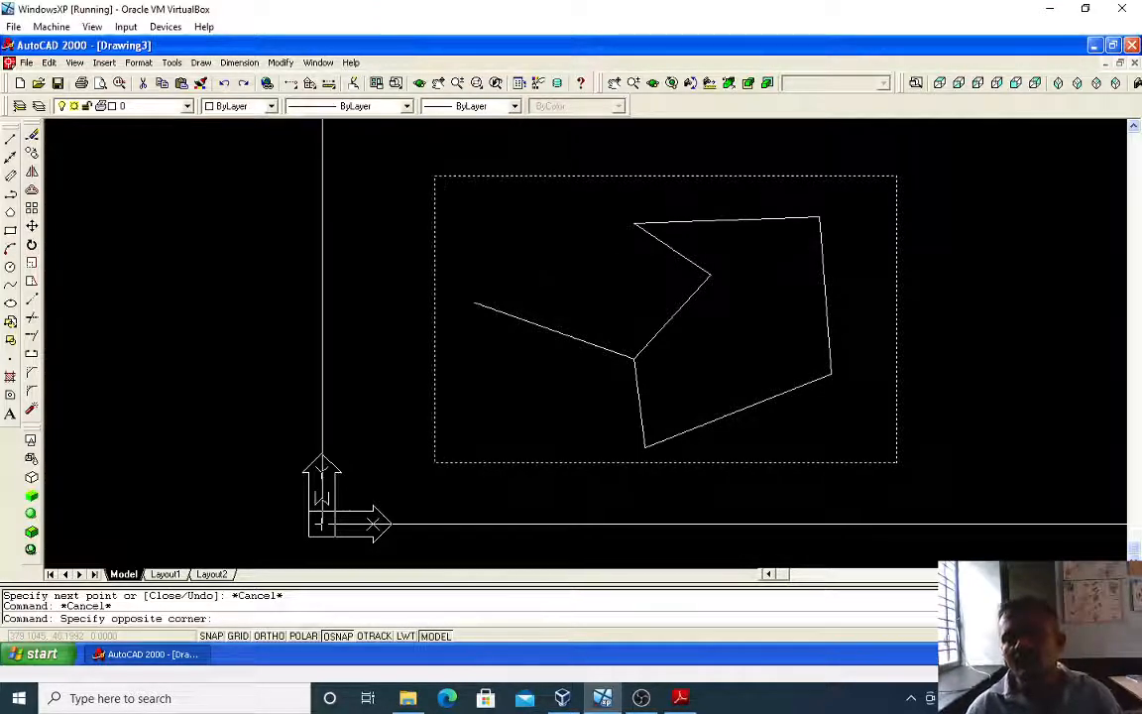
left_click(280, 62)
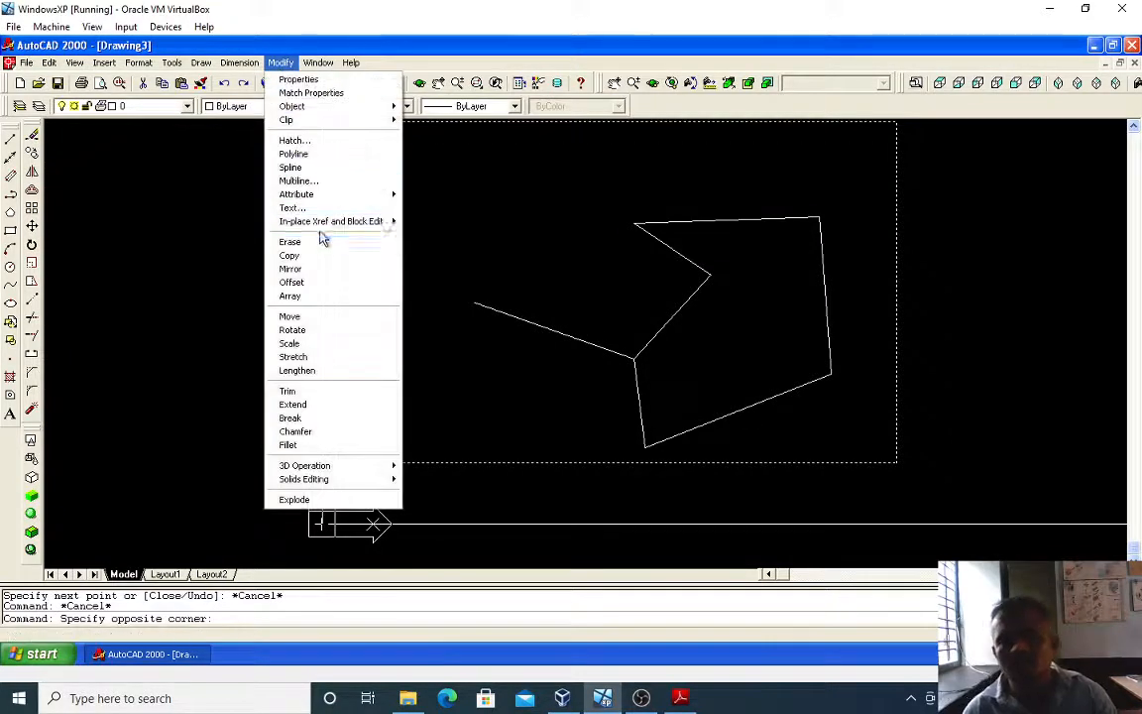
key("Escape")
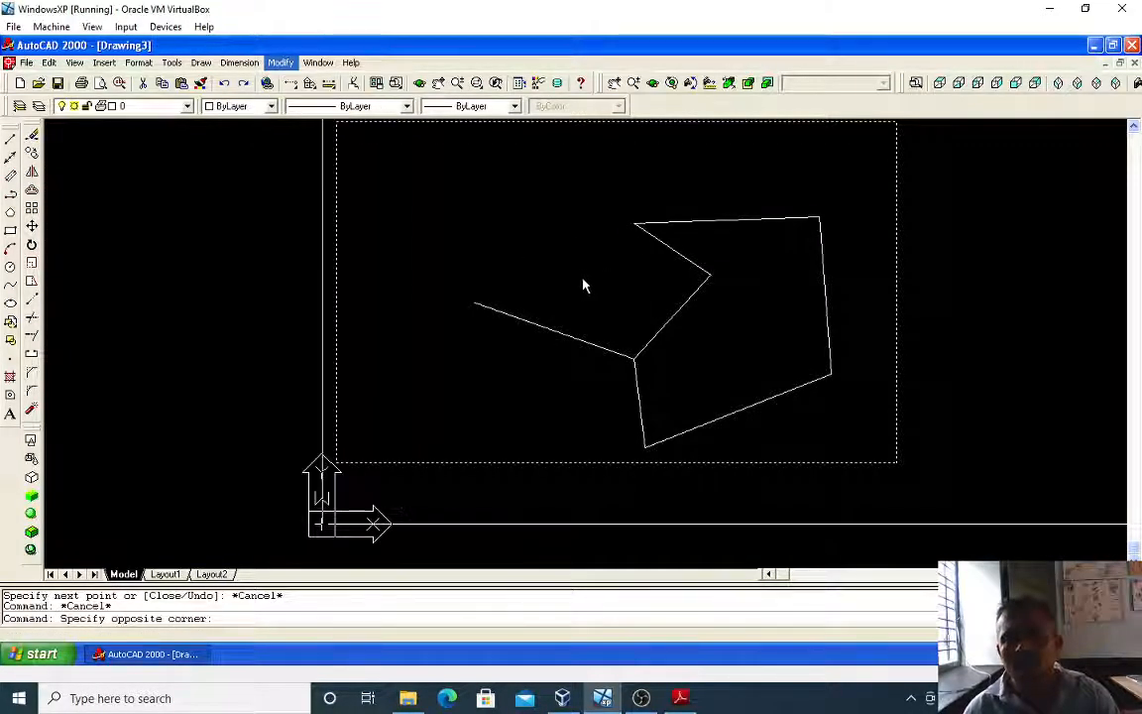
left_click(842, 499)
left_click(900, 464)
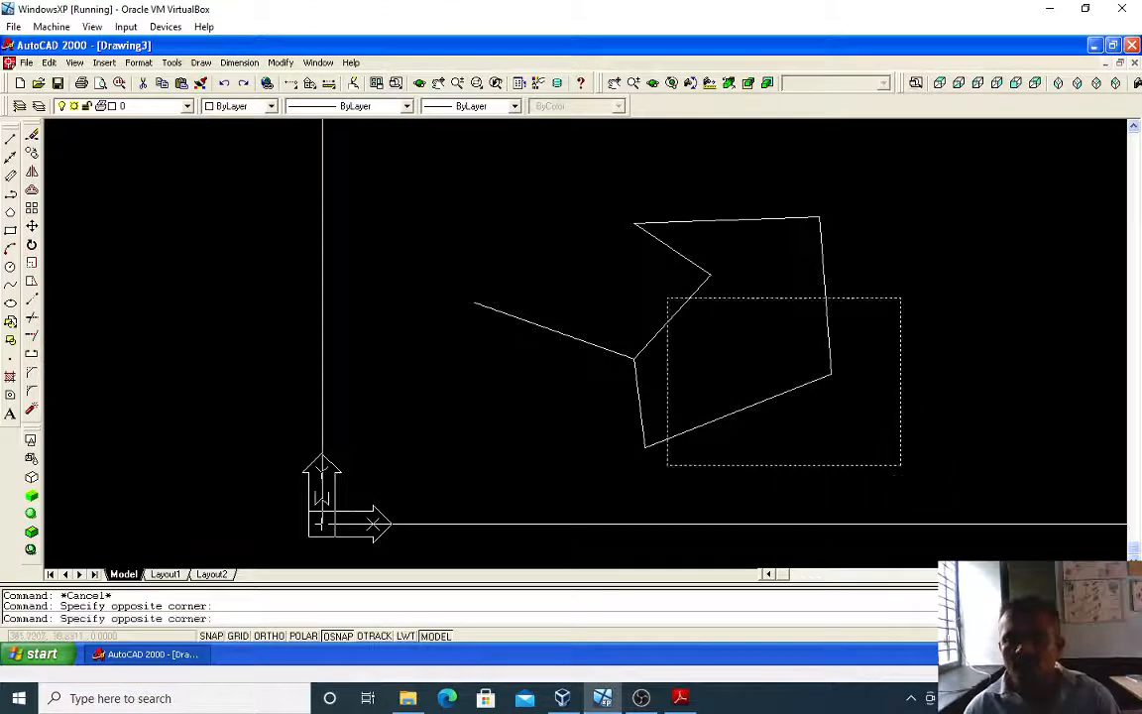
left_click(475, 189)
type("e")
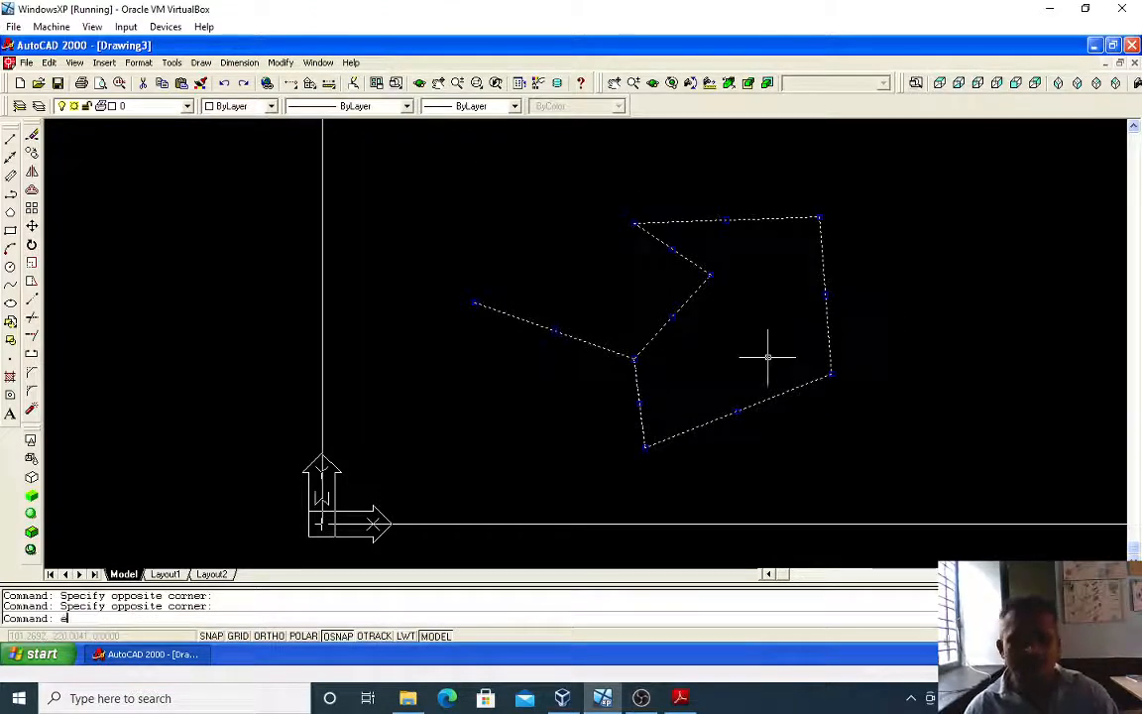
key("Return")
- Start a line inside the rectangle, turn Ortho on, and finish it as a short horizontal segment running to the left
scroll(520, 350, "down", 3)
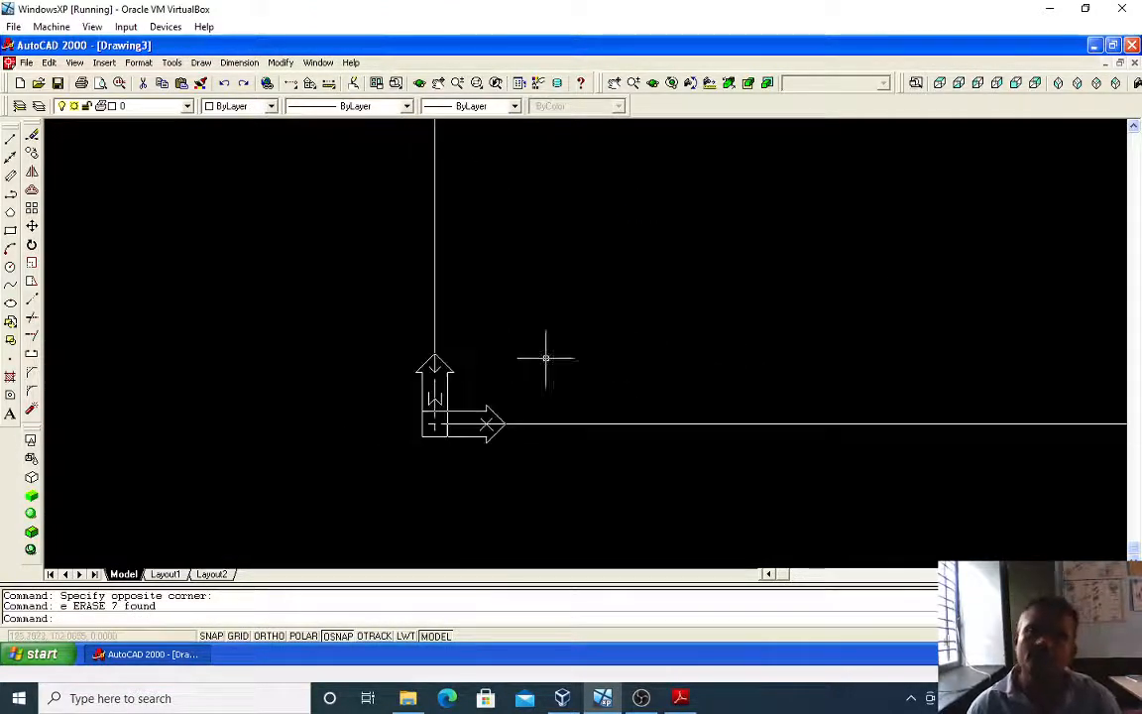
middle_click_drag(586, 384, 318, 493)
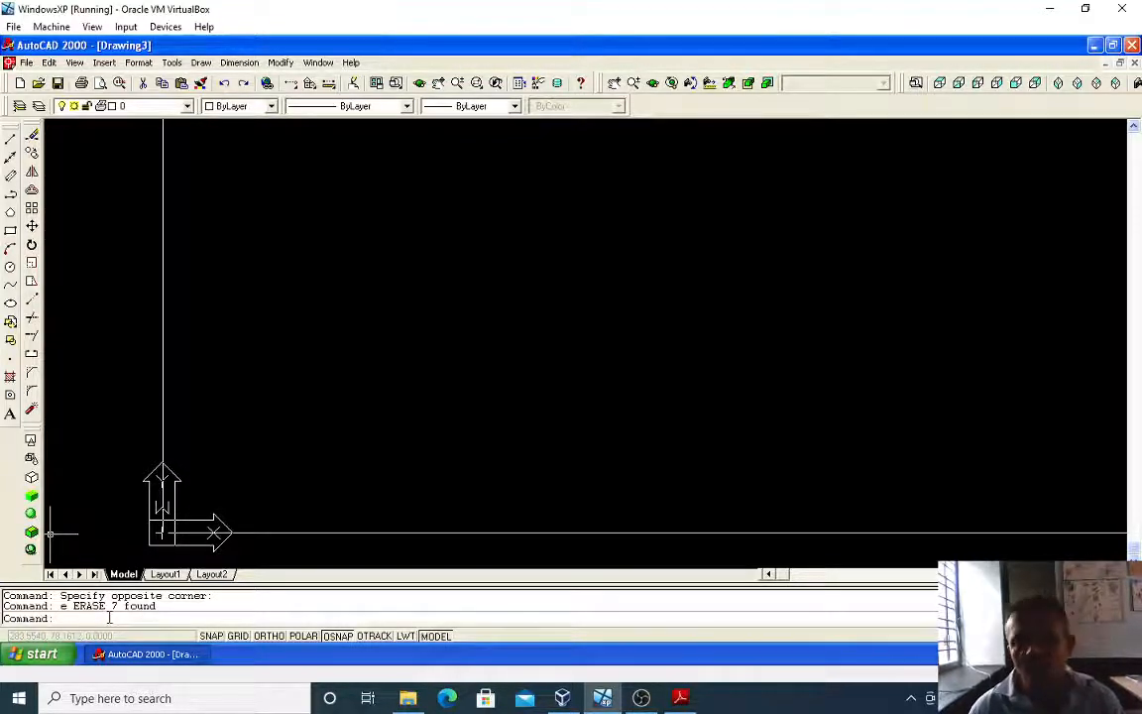
type("1")
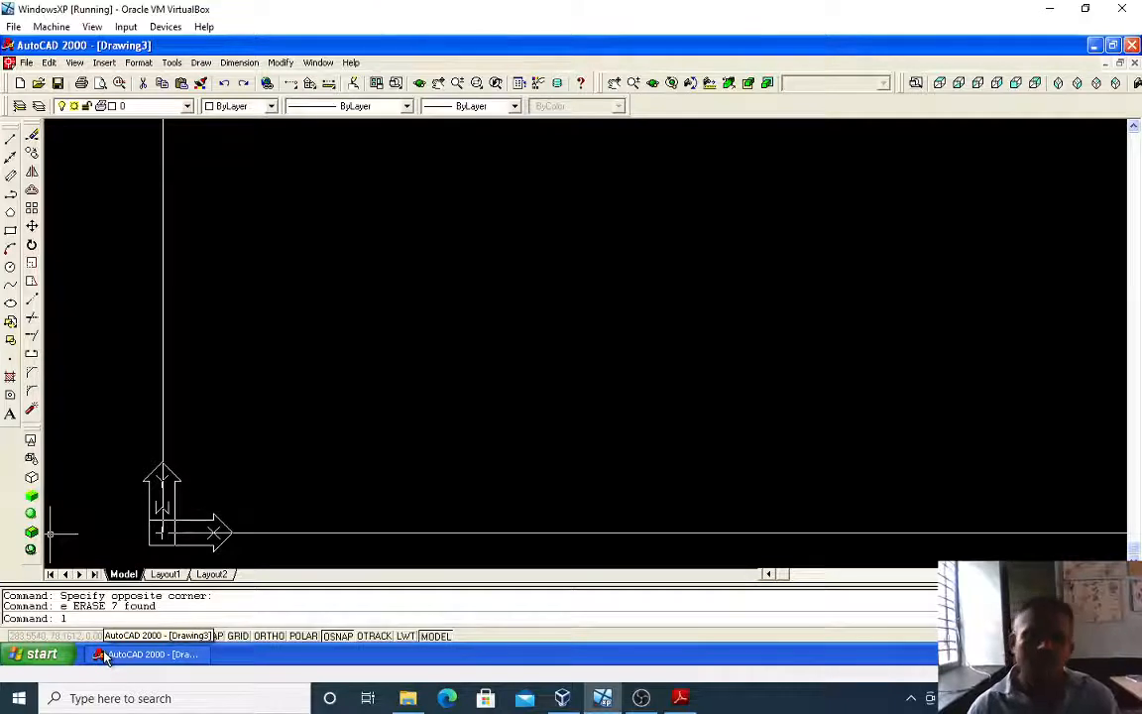
key("Return")
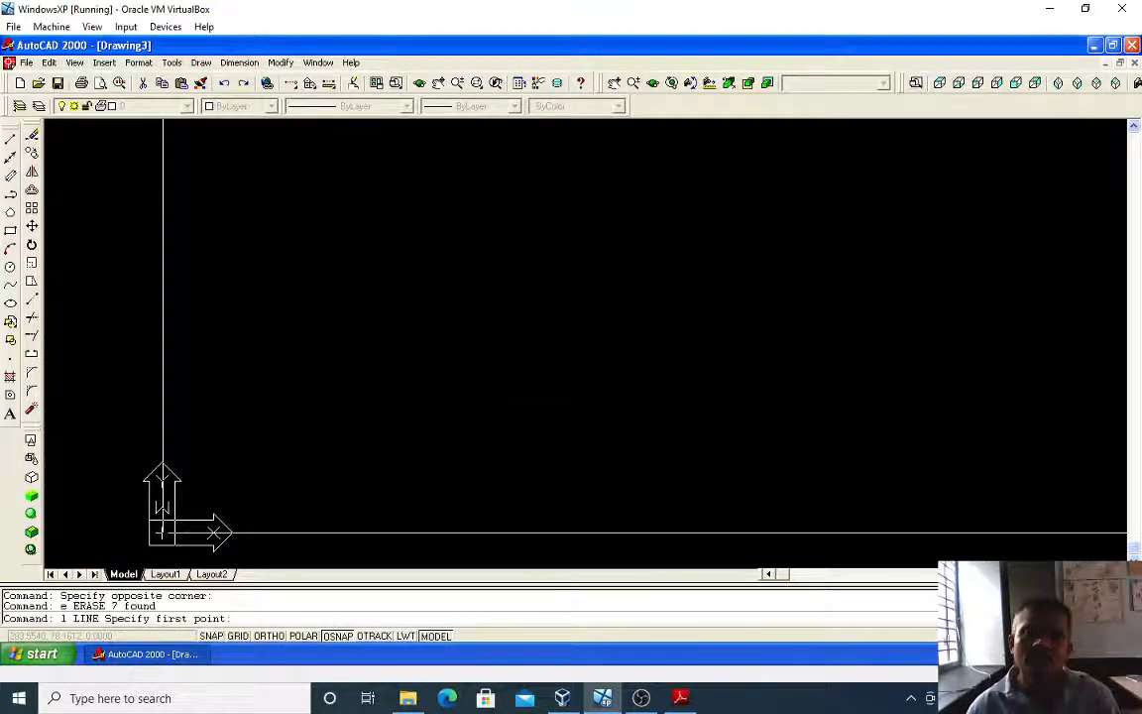
left_click(369, 315)
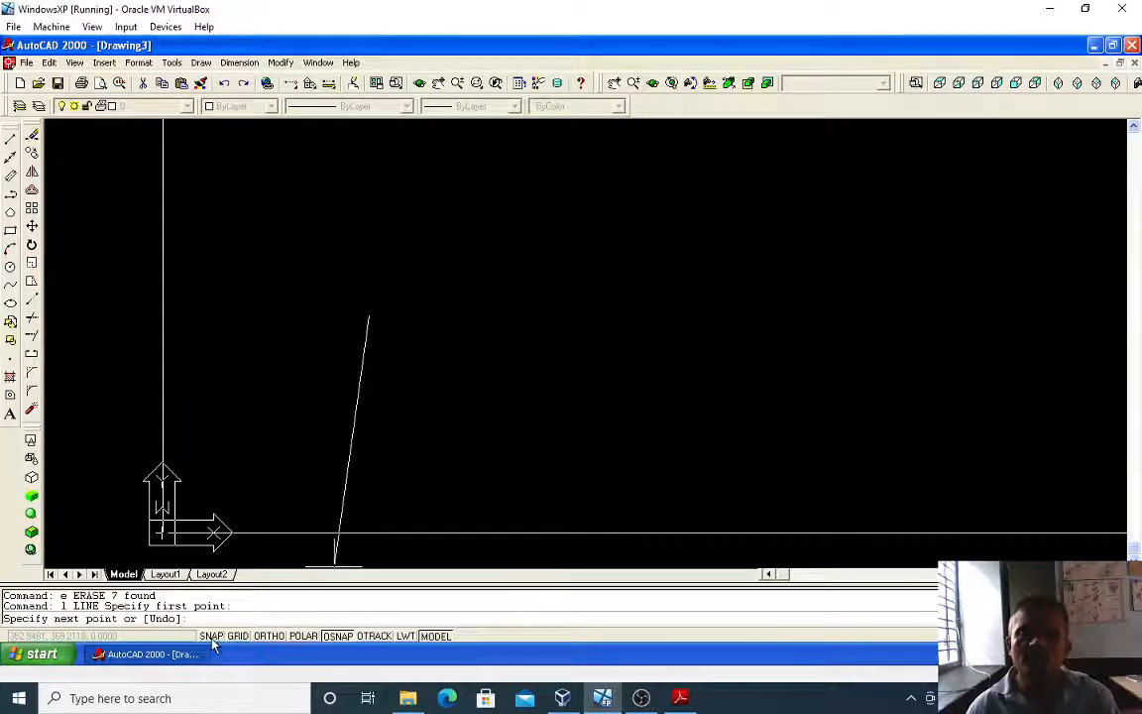
left_click(265, 638)
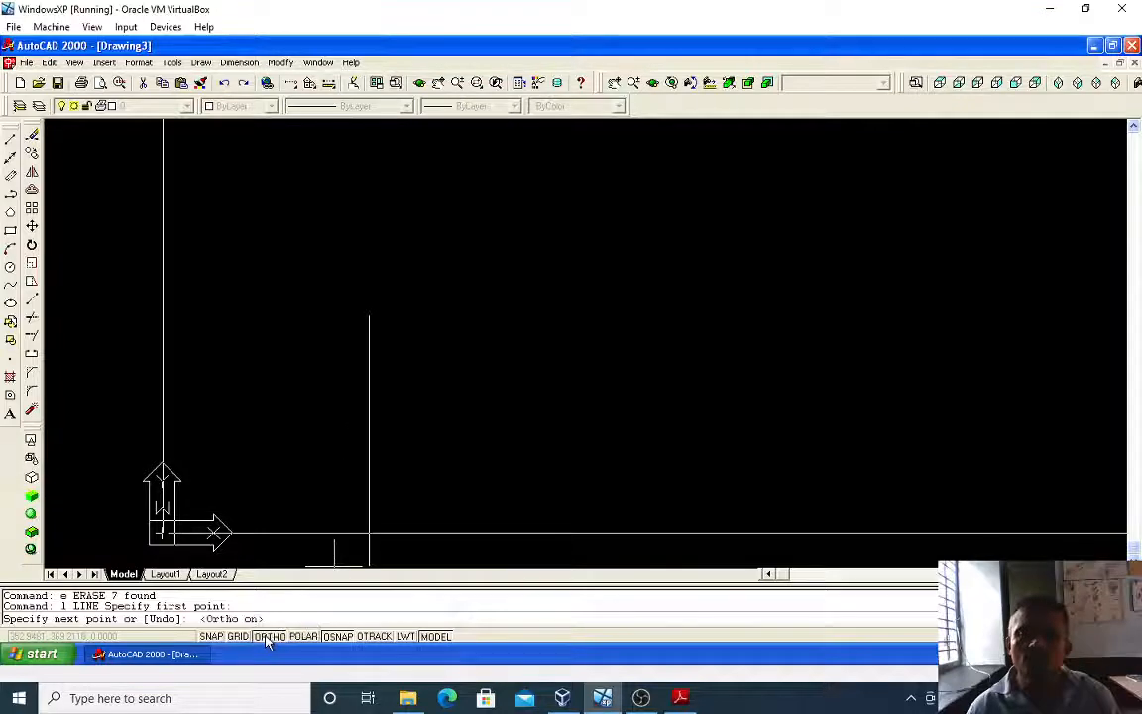
left_click(285, 315)
key("Escape")
- Select the short horizontal line with a crossing window and delete it
left_click(316, 376)
left_click(294, 269)
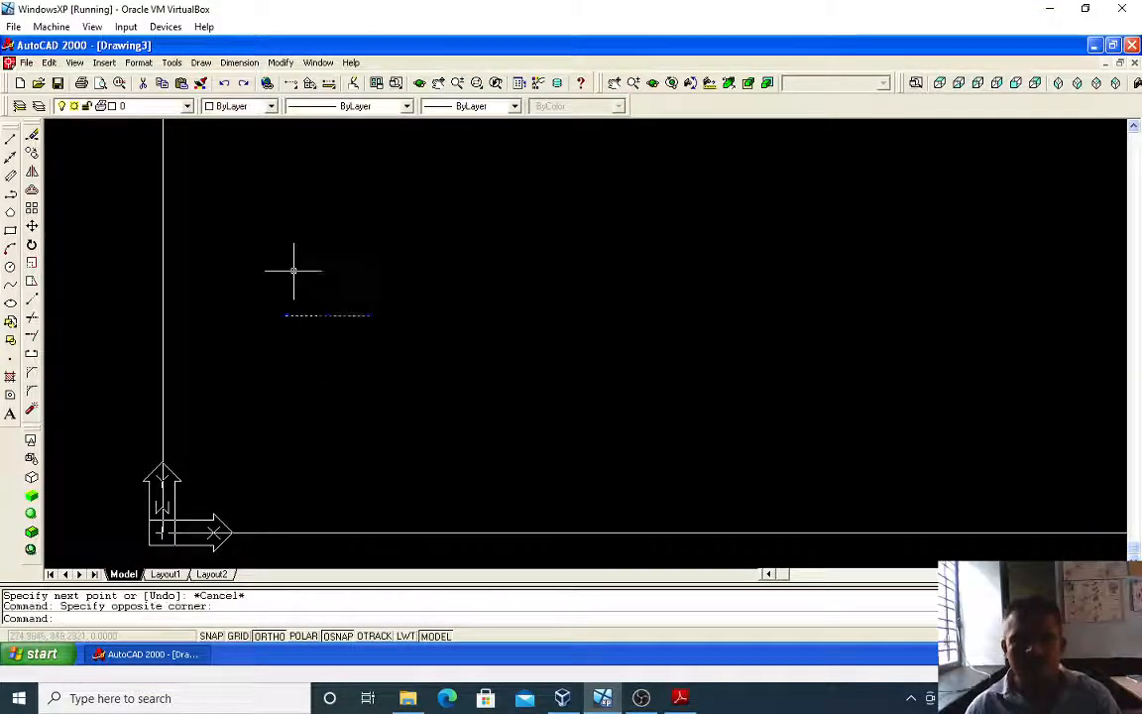
key("Delete")
key("Escape")
key("Escape")
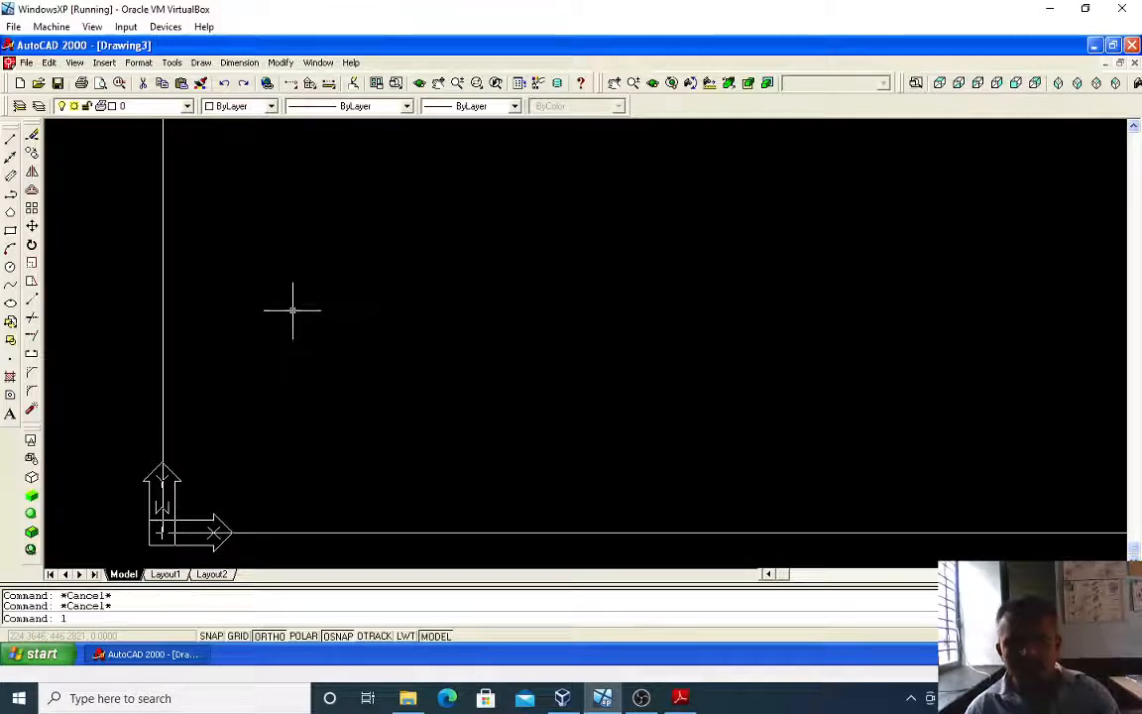
- Start a new line, switch Ortho off and on again, and finish it as a horizontal segment running to the right
type("l")
key("Return")
left_click(334, 367)
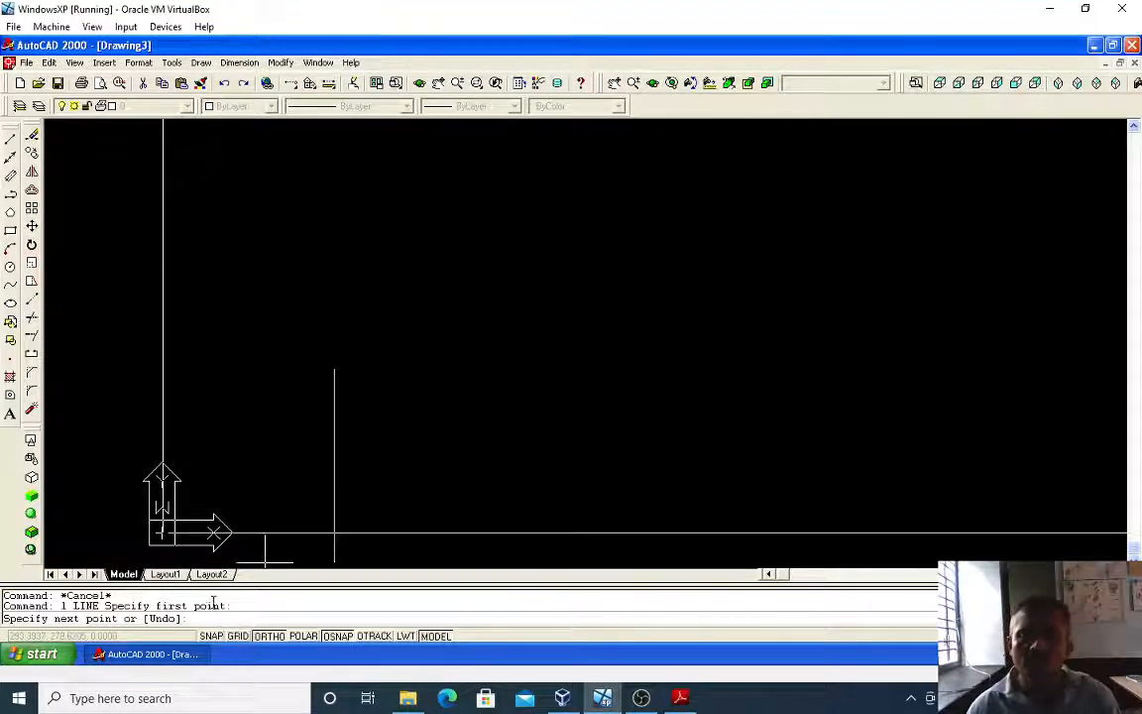
left_click(279, 636)
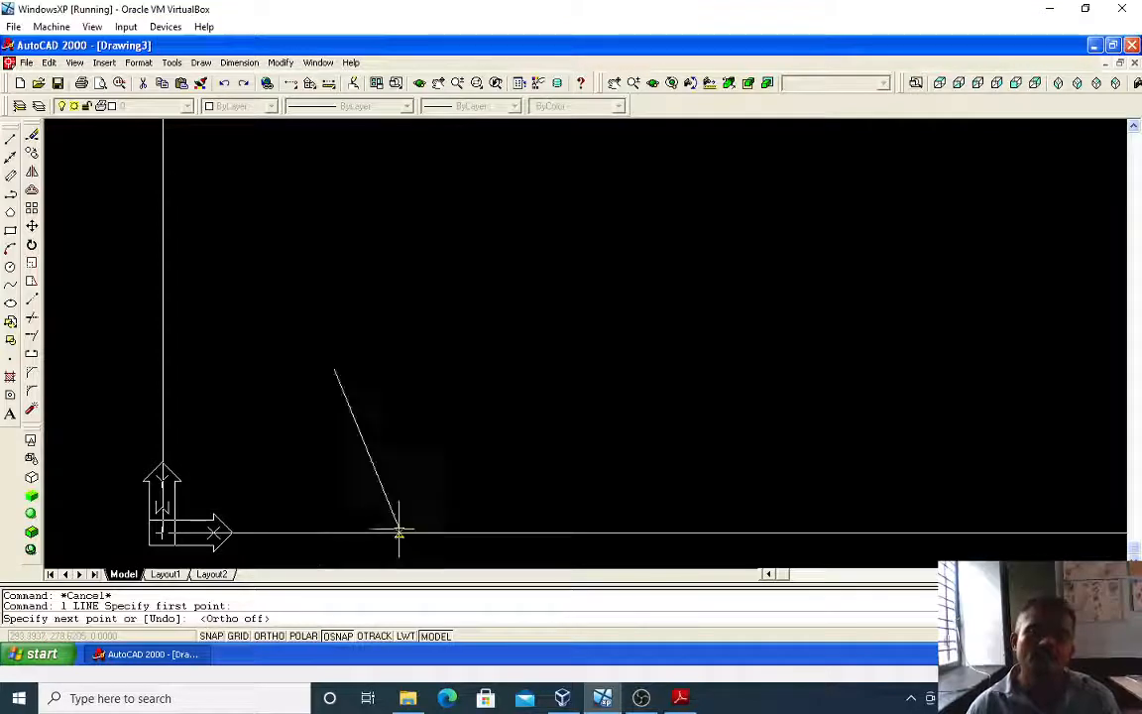
left_click(275, 637)
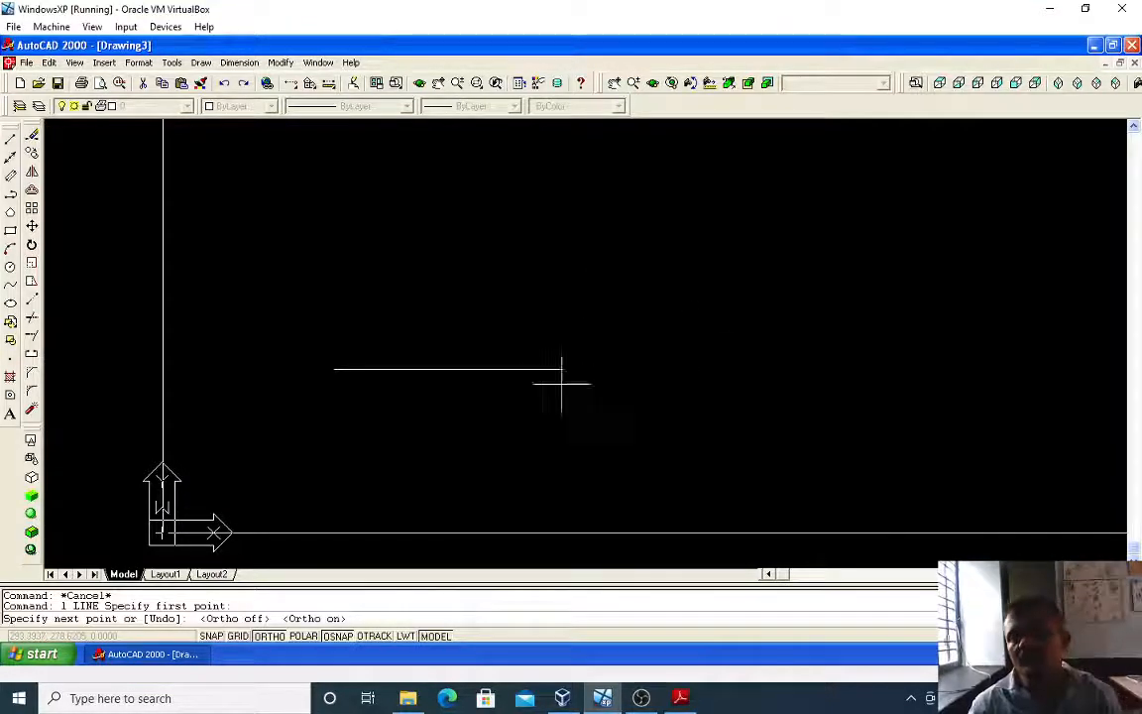
left_click(537, 369)
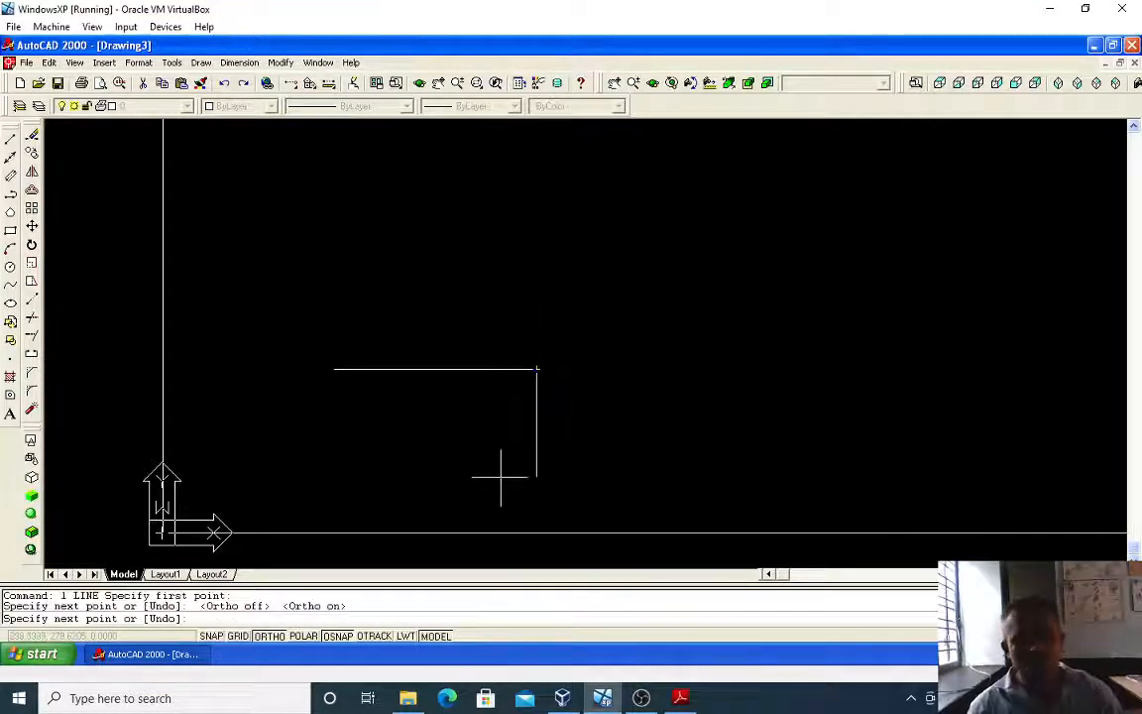
key("Escape")
key("Escape")
- Select the horizontal line with a crossing window and erase it
left_click(511, 424)
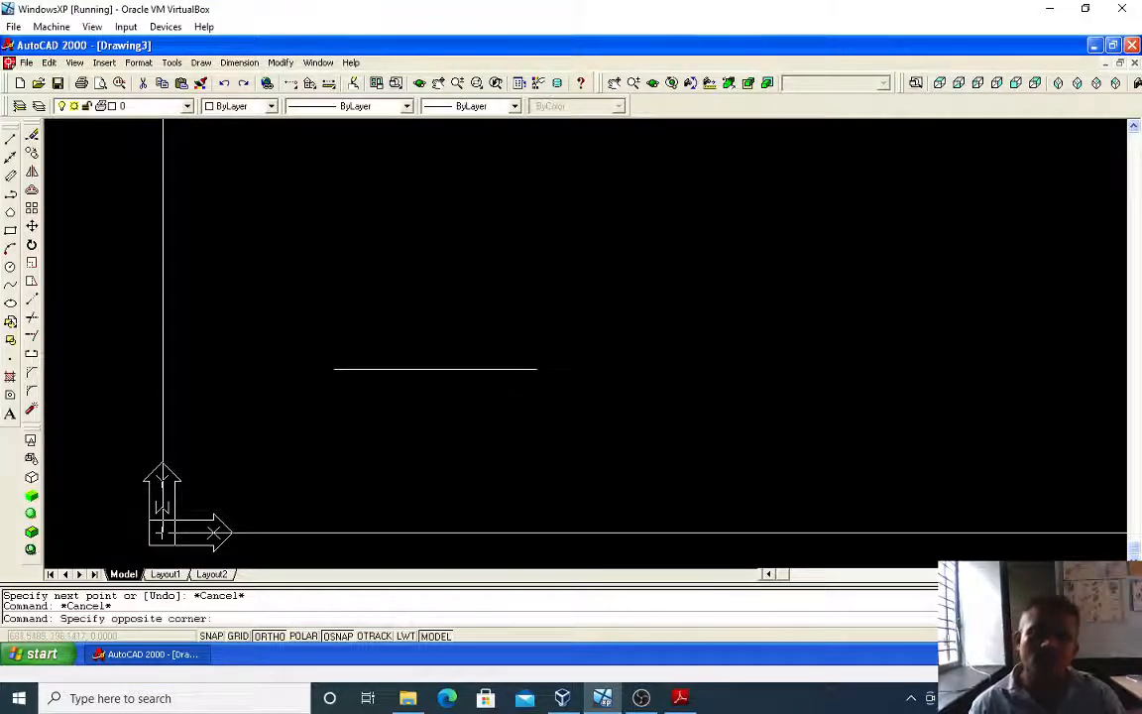
left_click(420, 298)
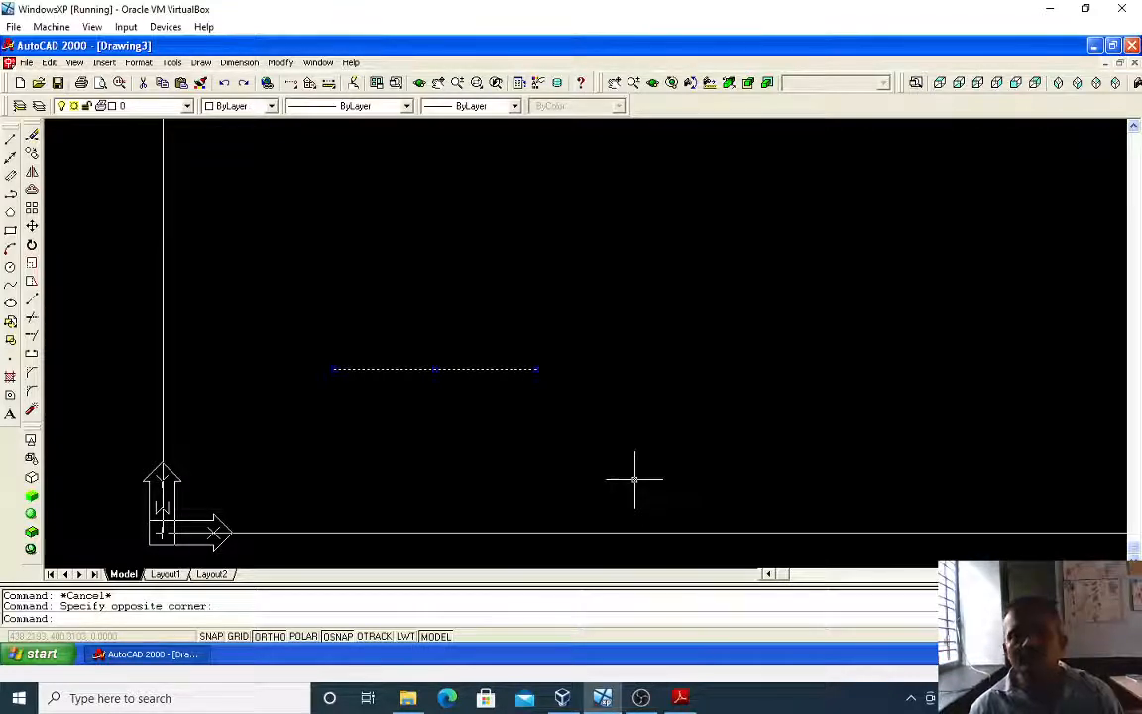
left_click(239, 62)
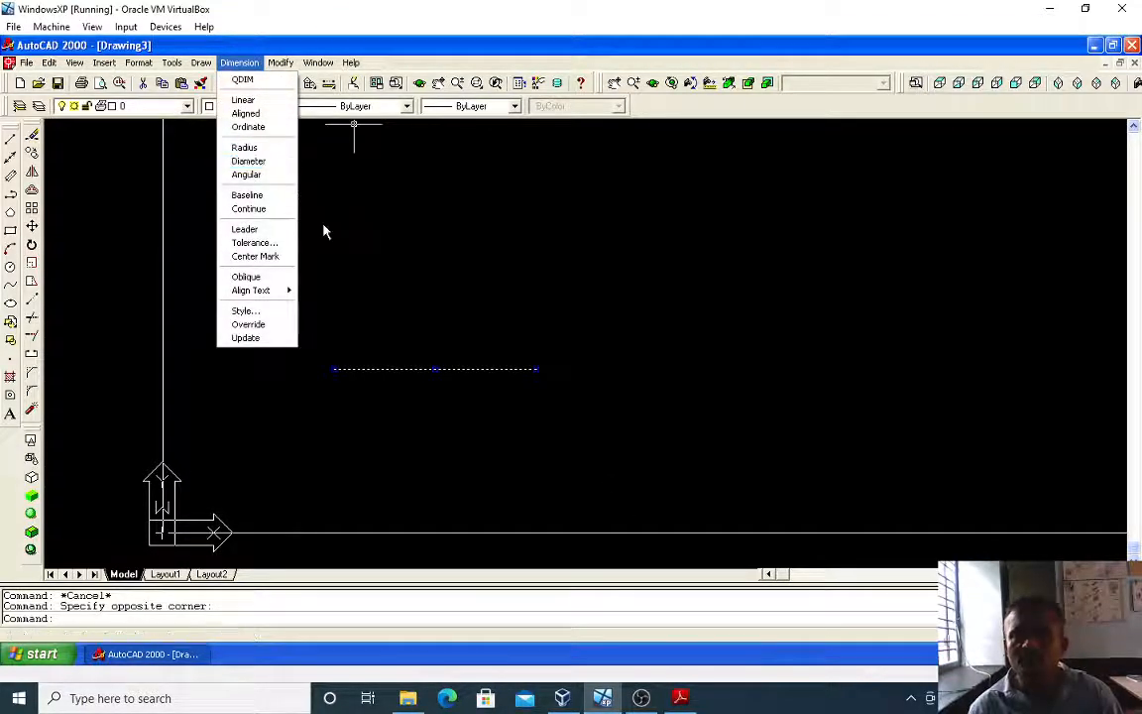
key("Escape")
key("Escape")
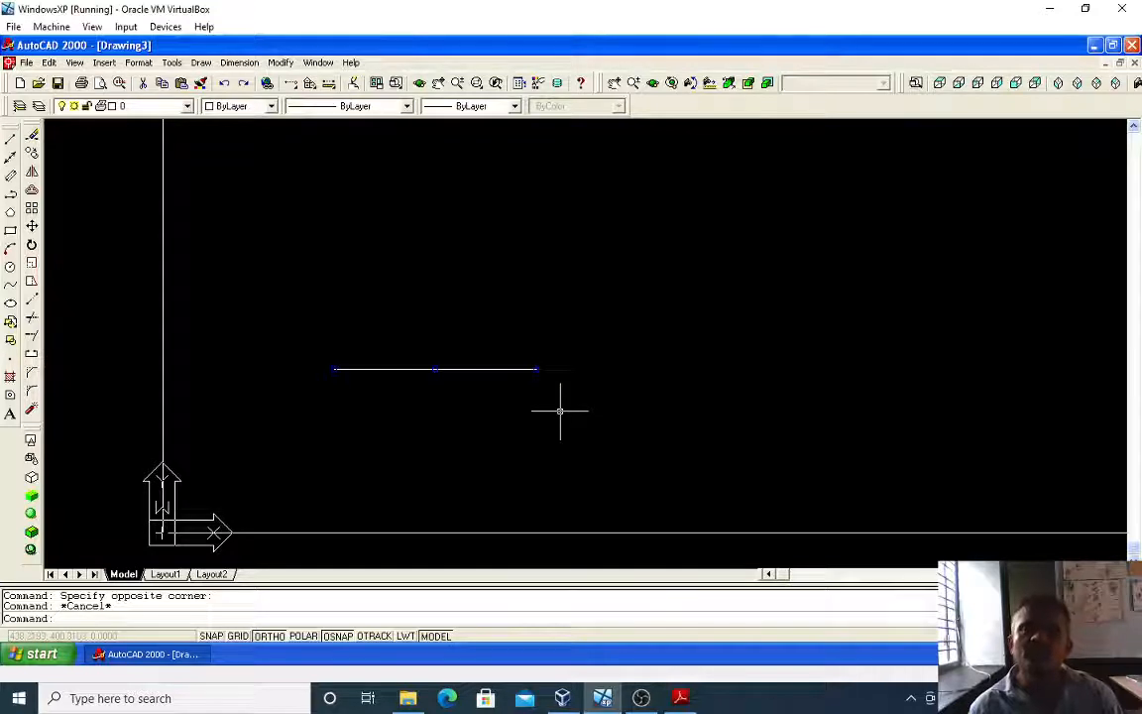
left_click(560, 411)
left_click(397, 313)
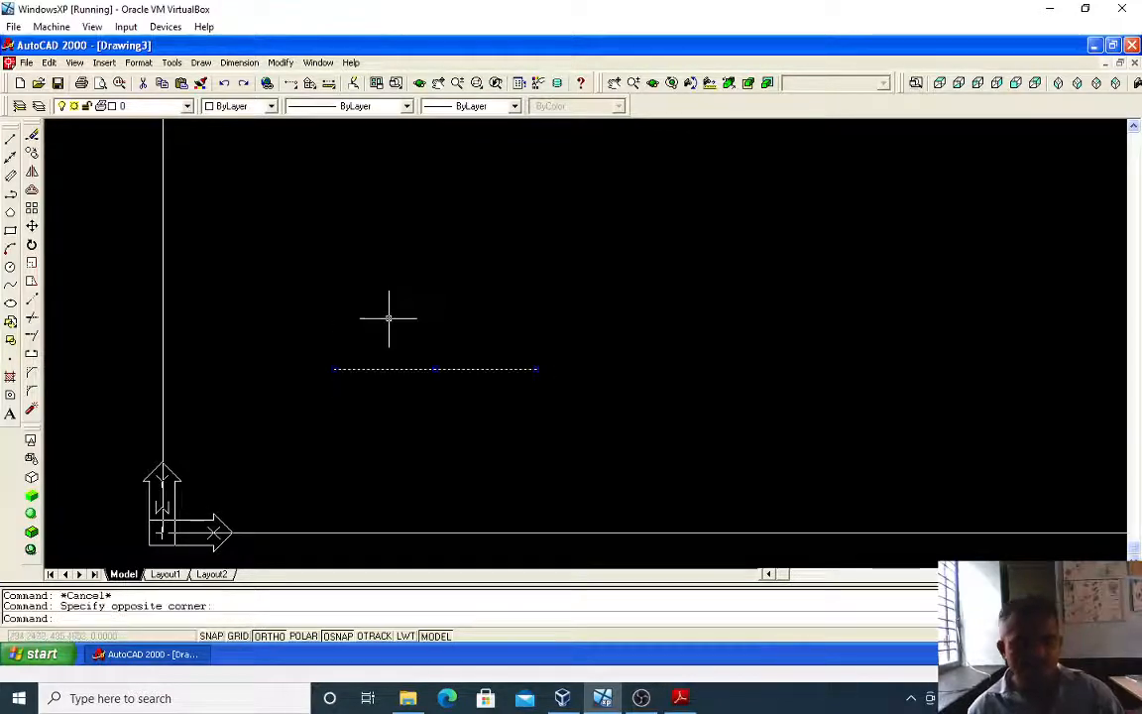
type("e")
key("Return")
key("Escape")
key("Escape")
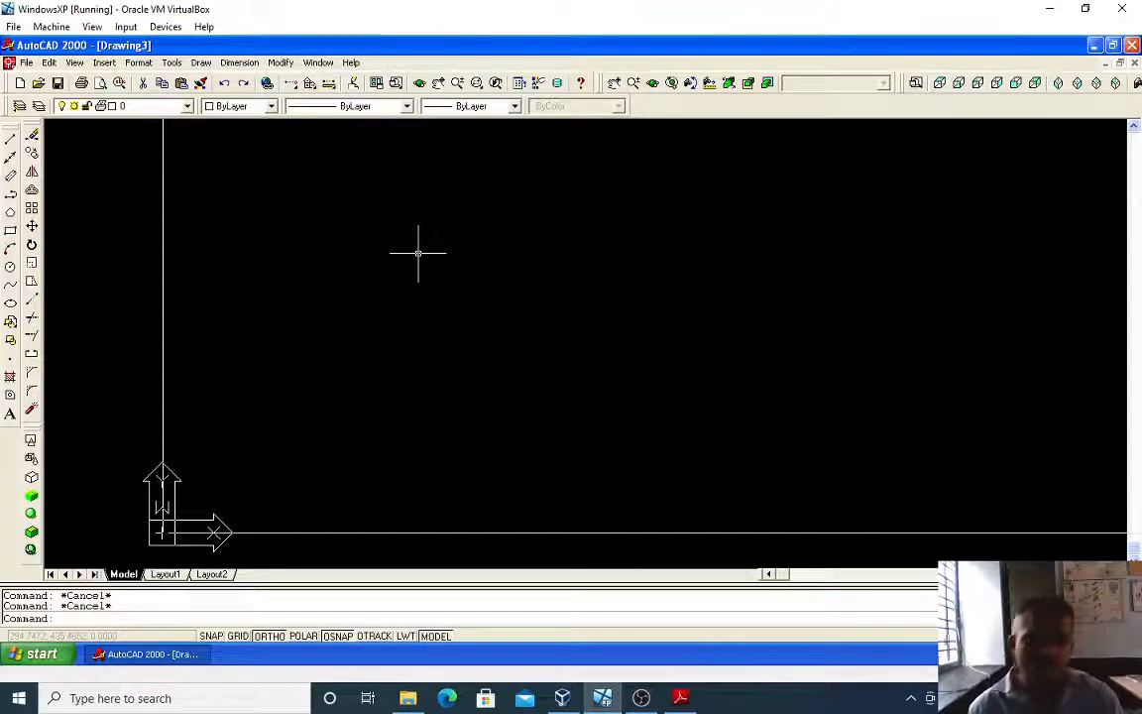
- Start a line at about (360, 341) inside the rectangle with a 100-unit segment rightward and a 200-unit segment upward
type("l")
key("Return")
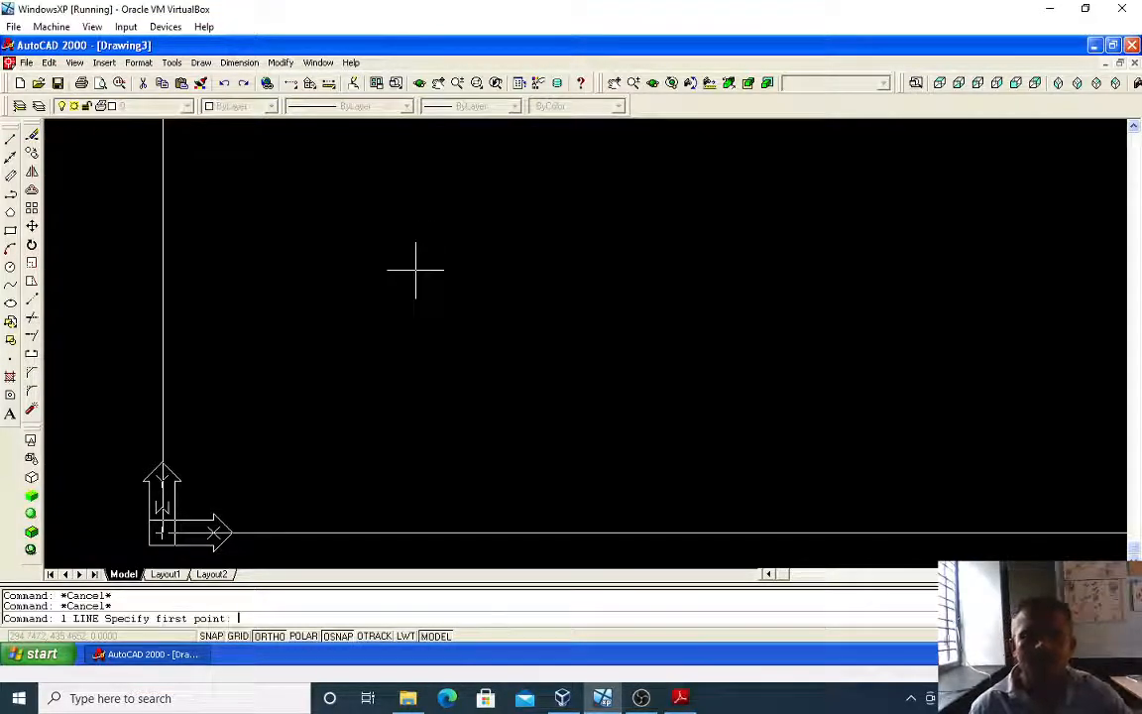
left_click(372, 332)
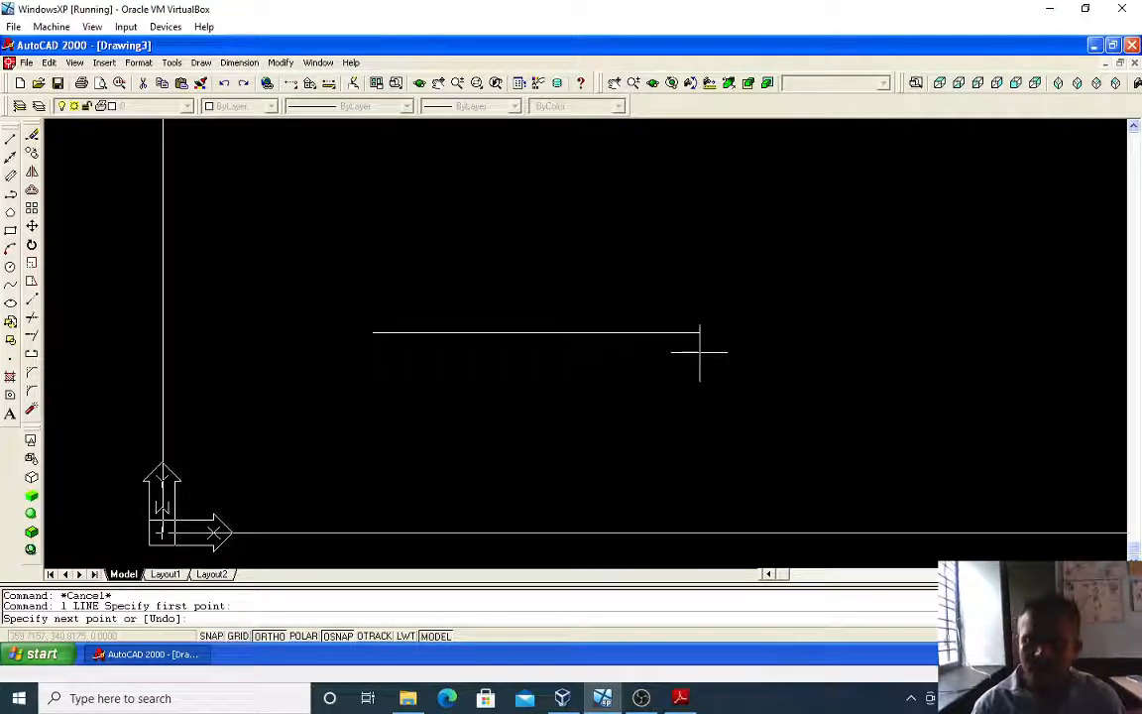
type("00")
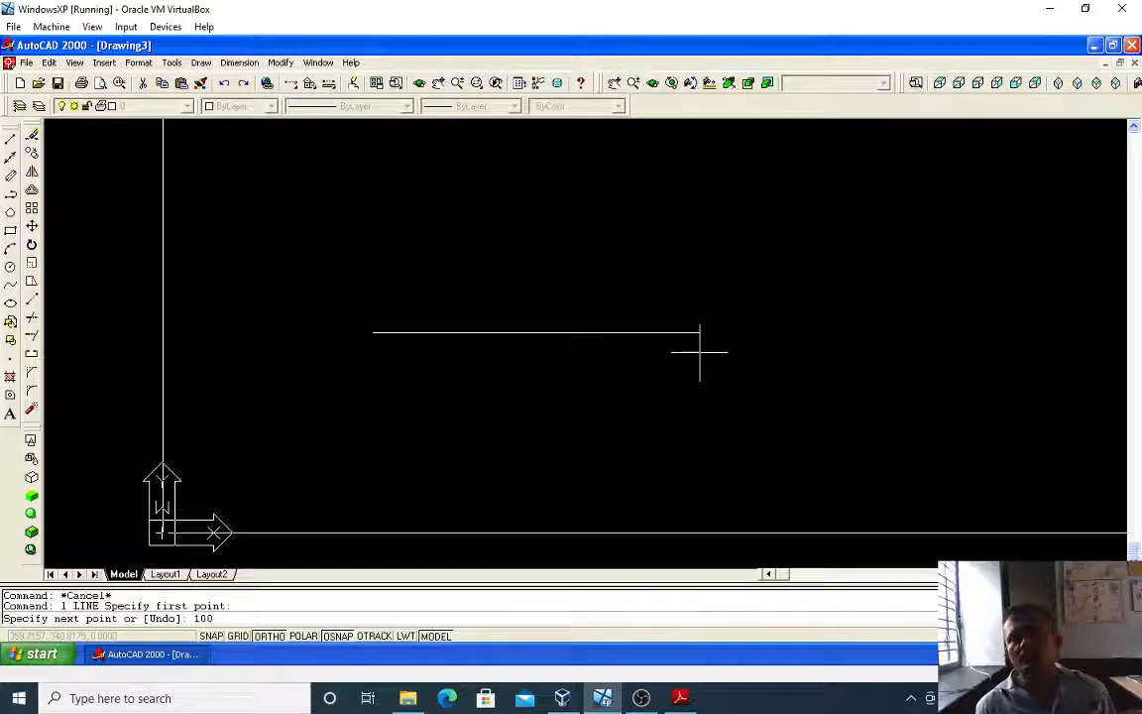
key("Return")
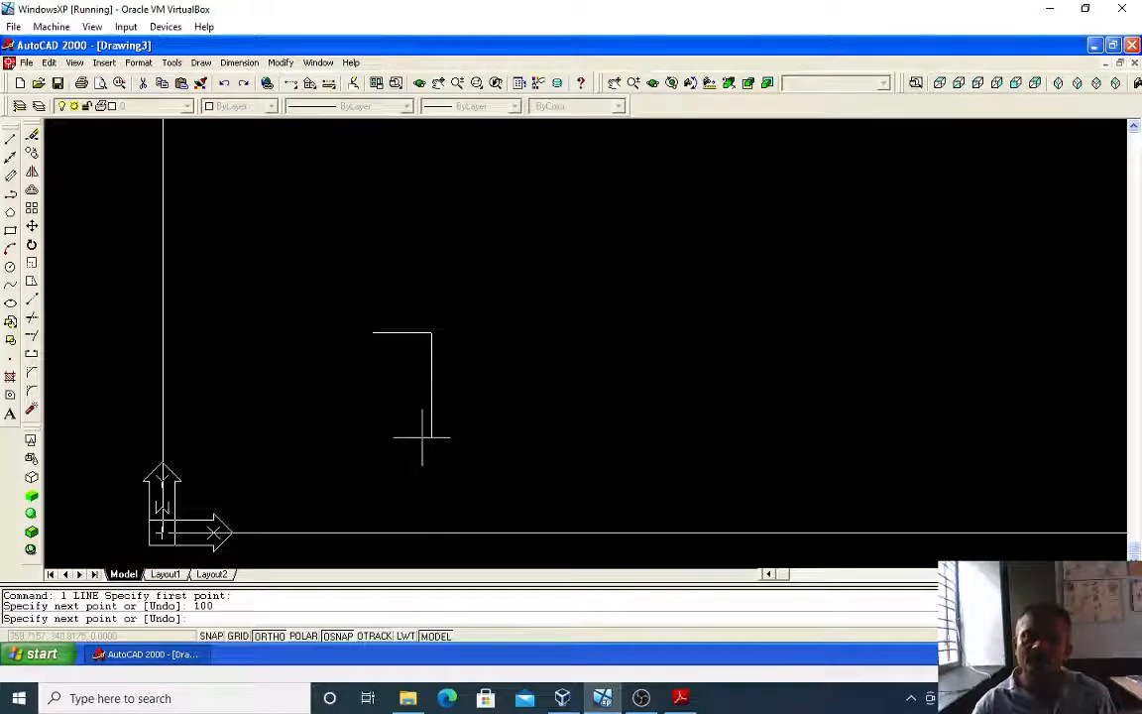
type("200")
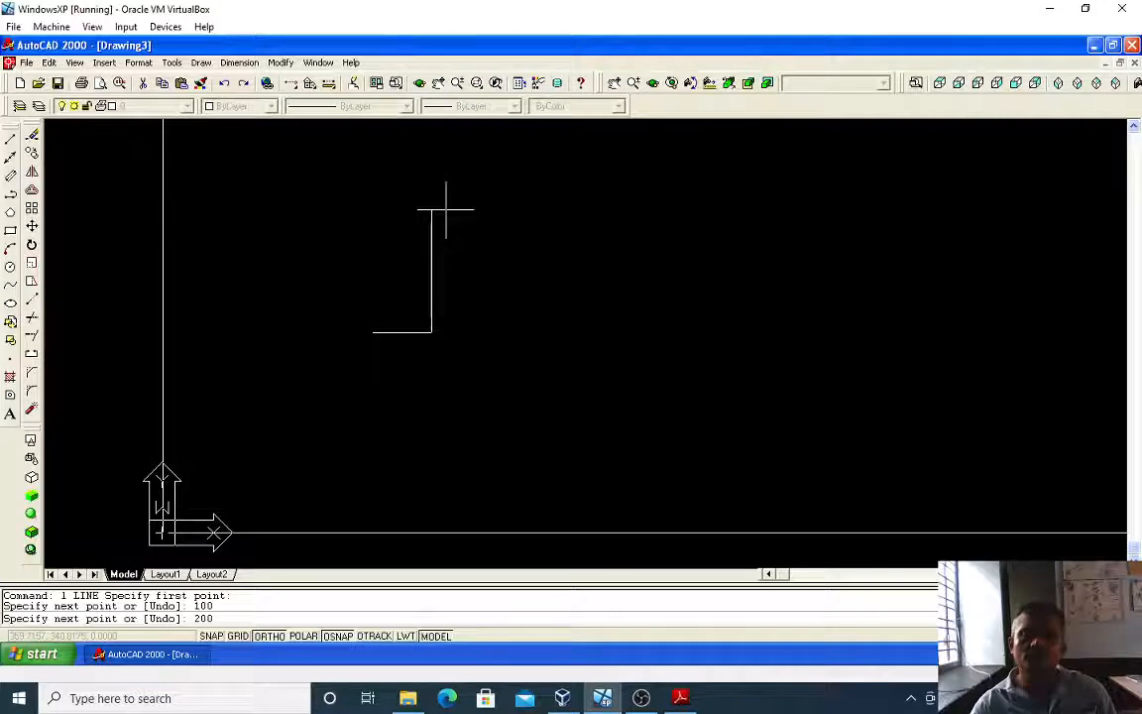
key("Return")
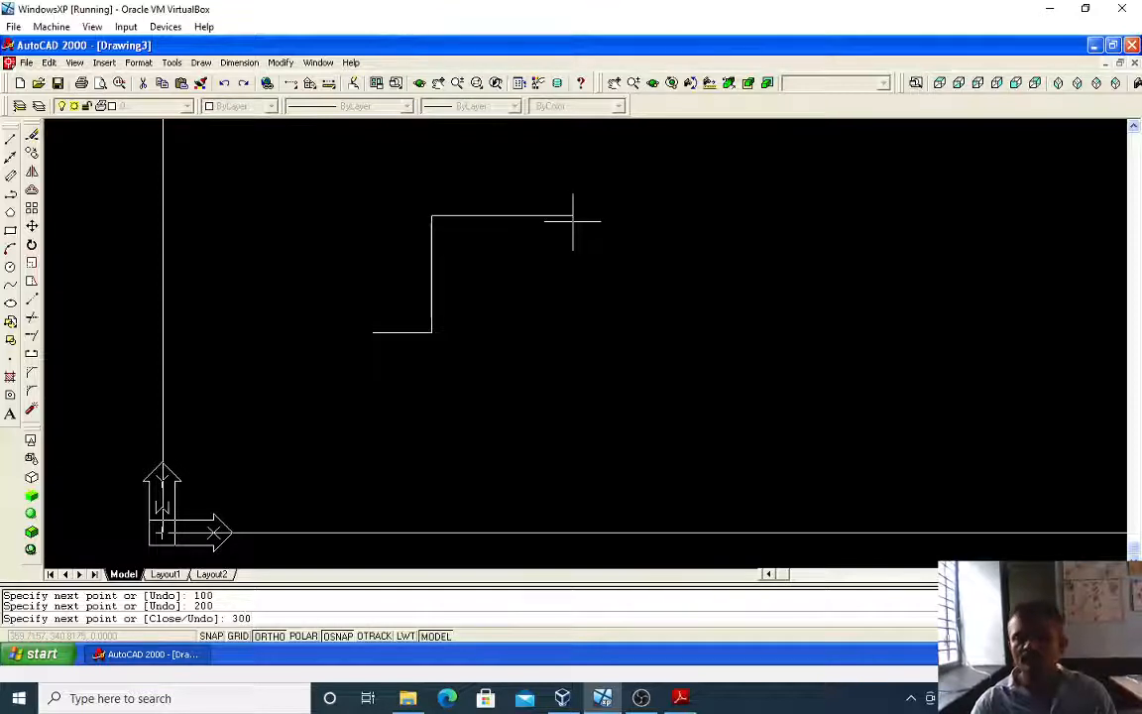
- Continue the line chain 300 units rightward, 400 units downward and 500 units leftward, and end the Line command
key("Return")
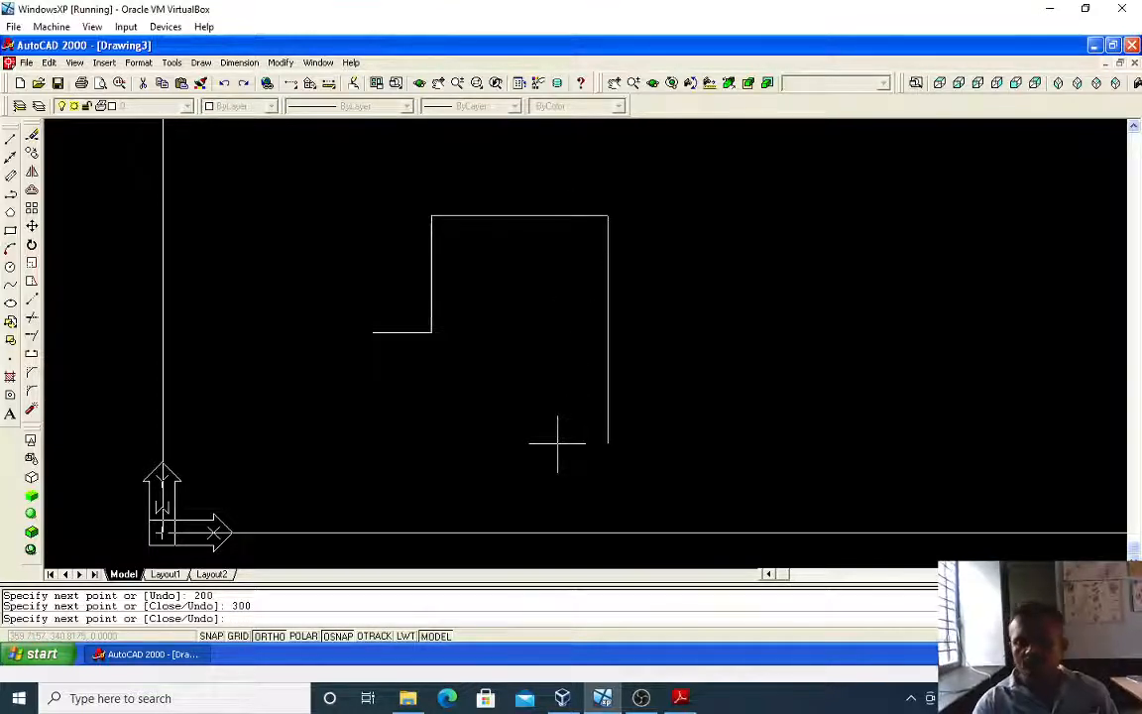
type("400")
key("Return")
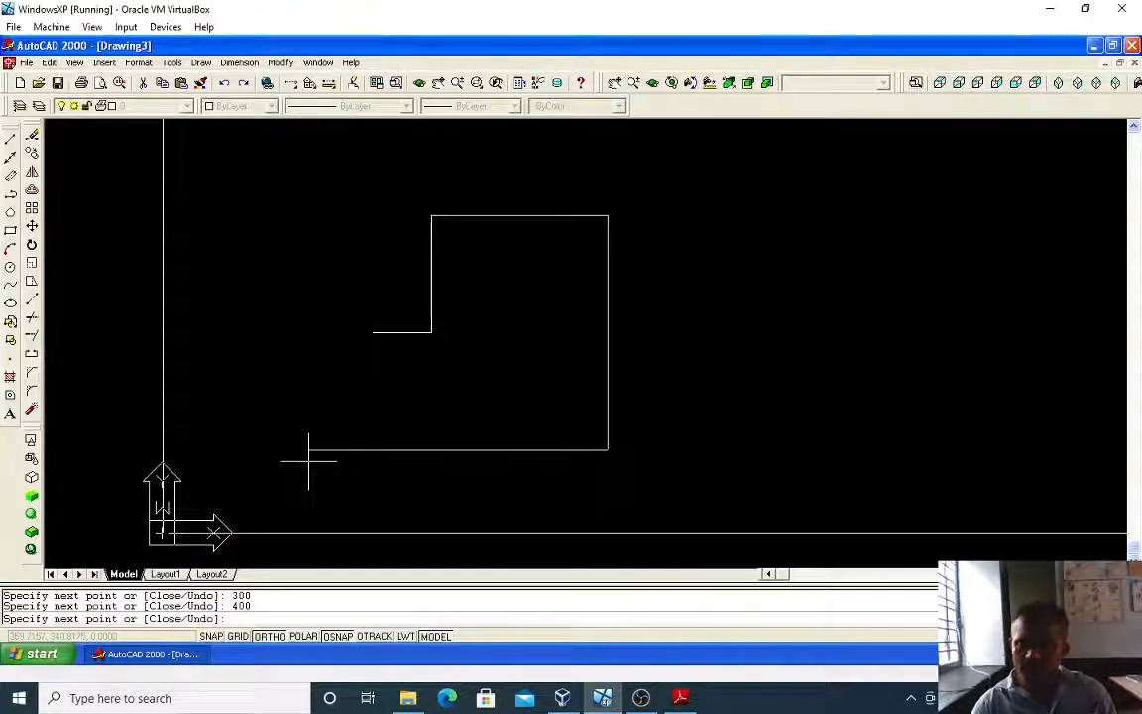
type("500")
key("Return")
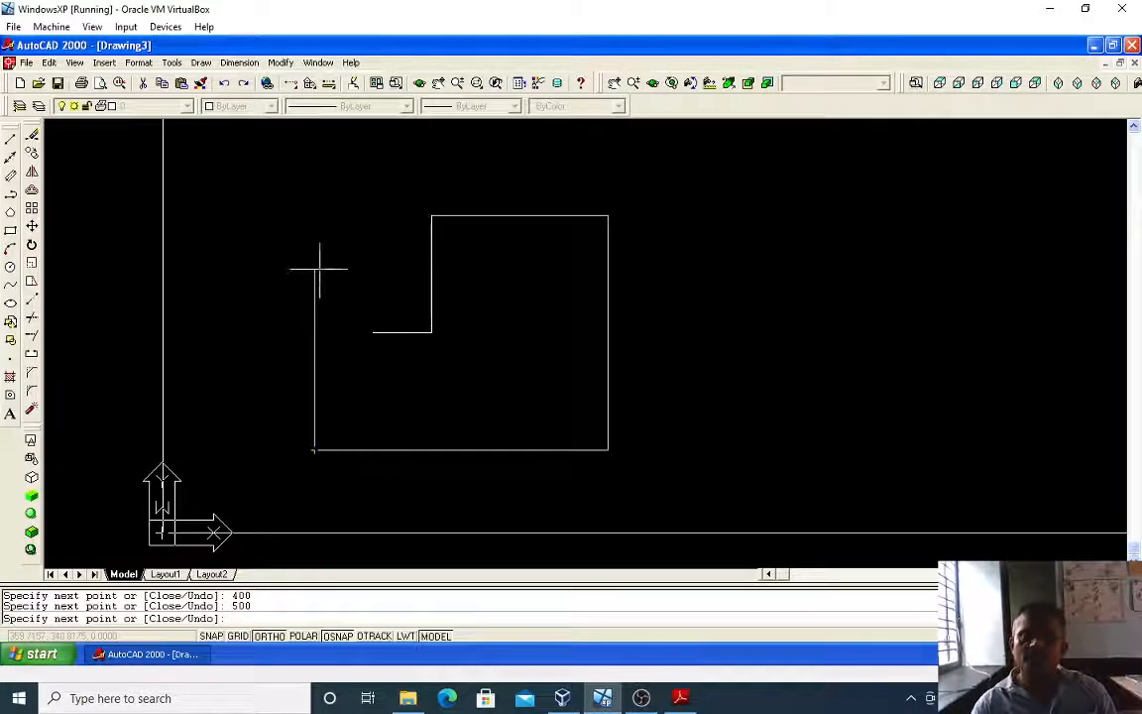
left_click(420, 452)
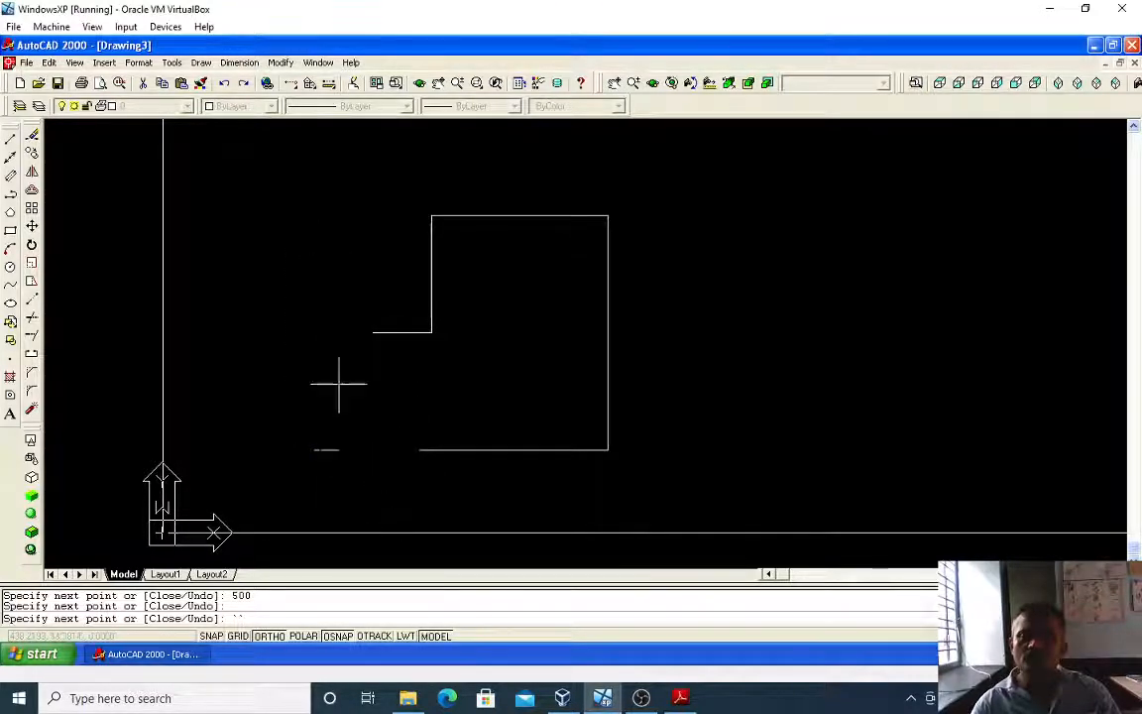
key("Escape")
- Pull the short stray segment down off the shape's bottom line and delete it
left_click(404, 483)
left_click(390, 443)
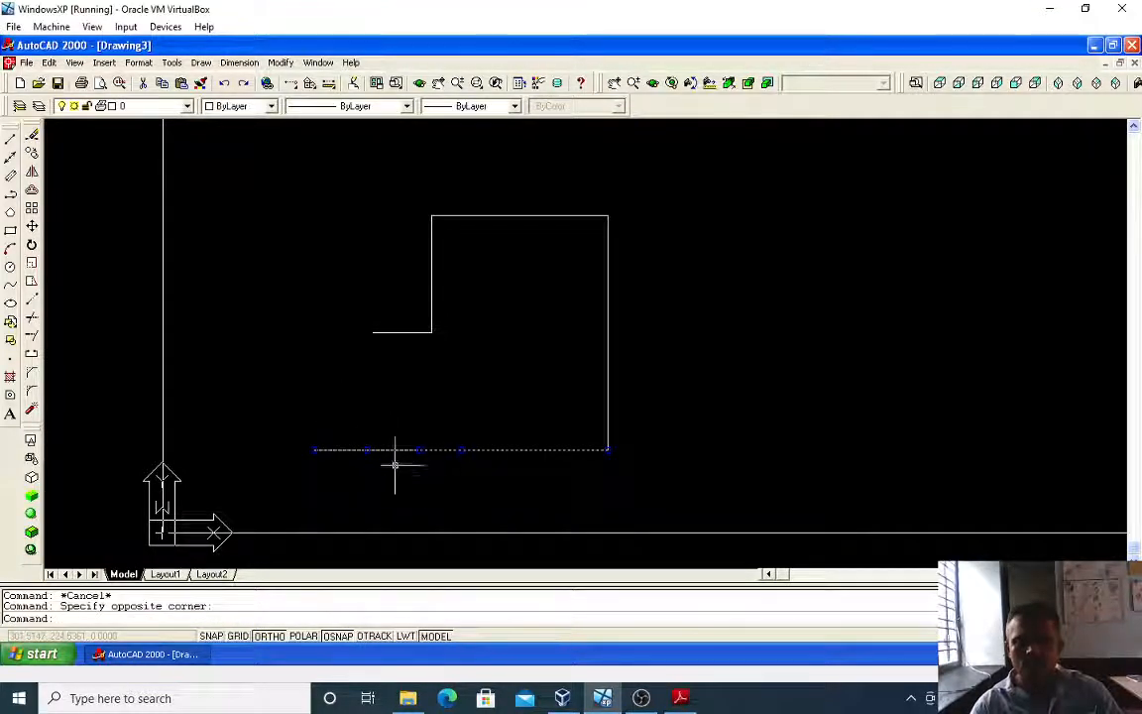
left_click(366, 449)
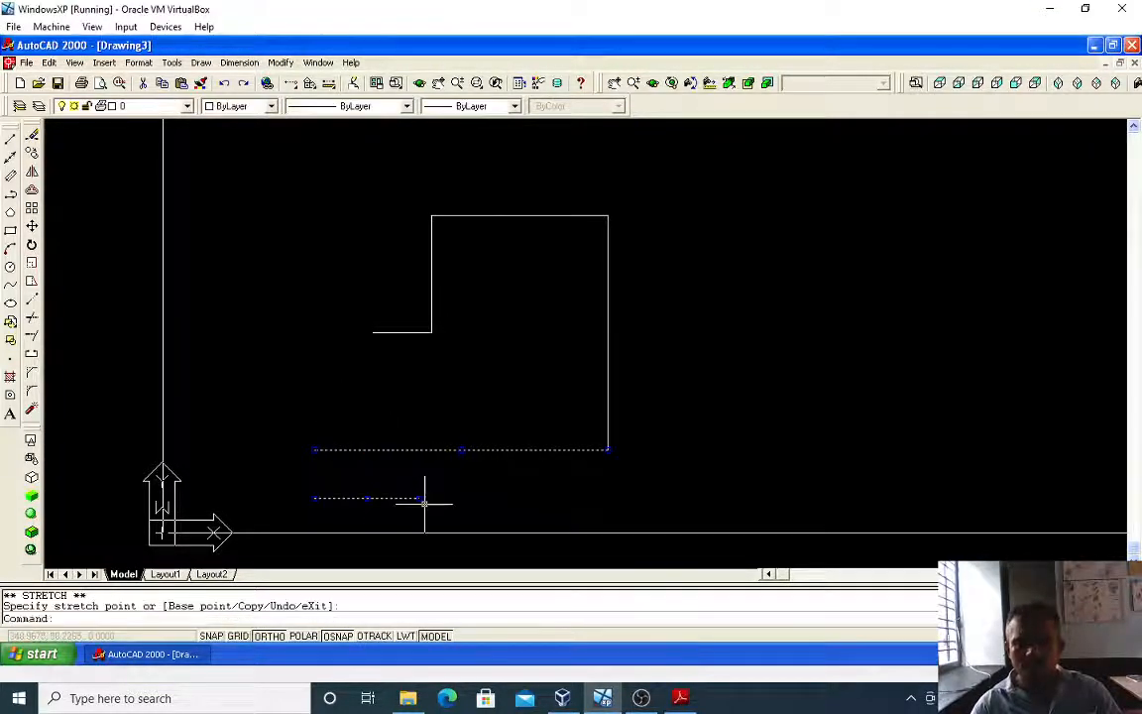
key("Escape")
key("Escape")
left_click(417, 506)
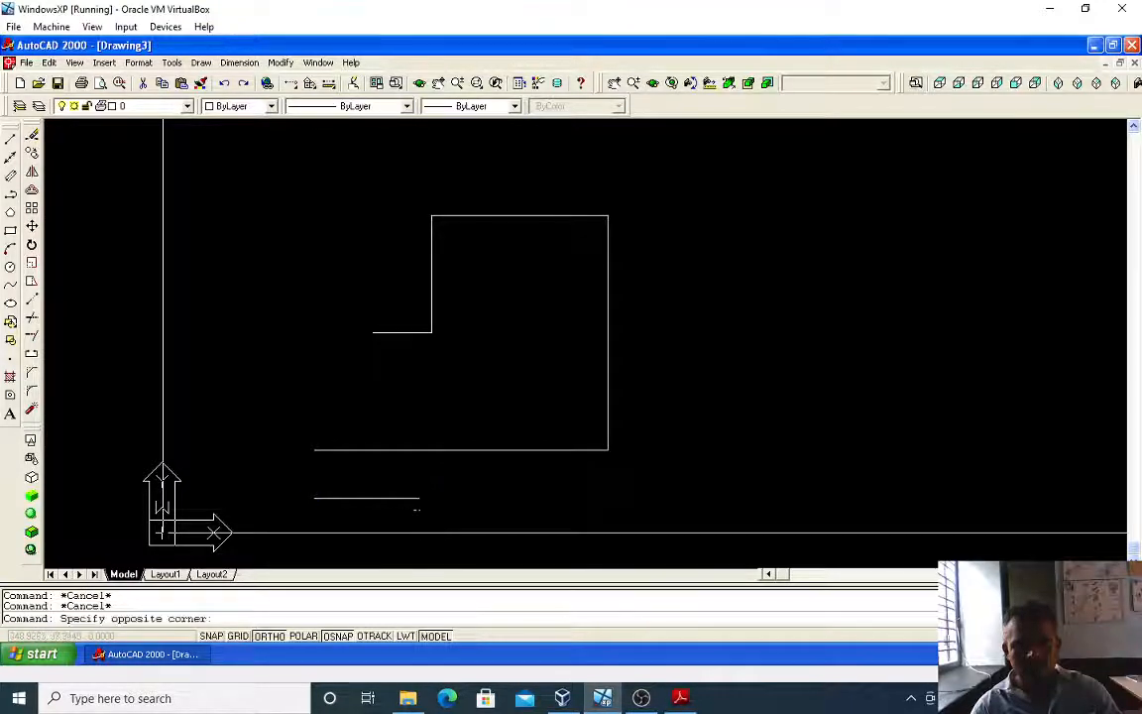
left_click(401, 492)
key("Delete")
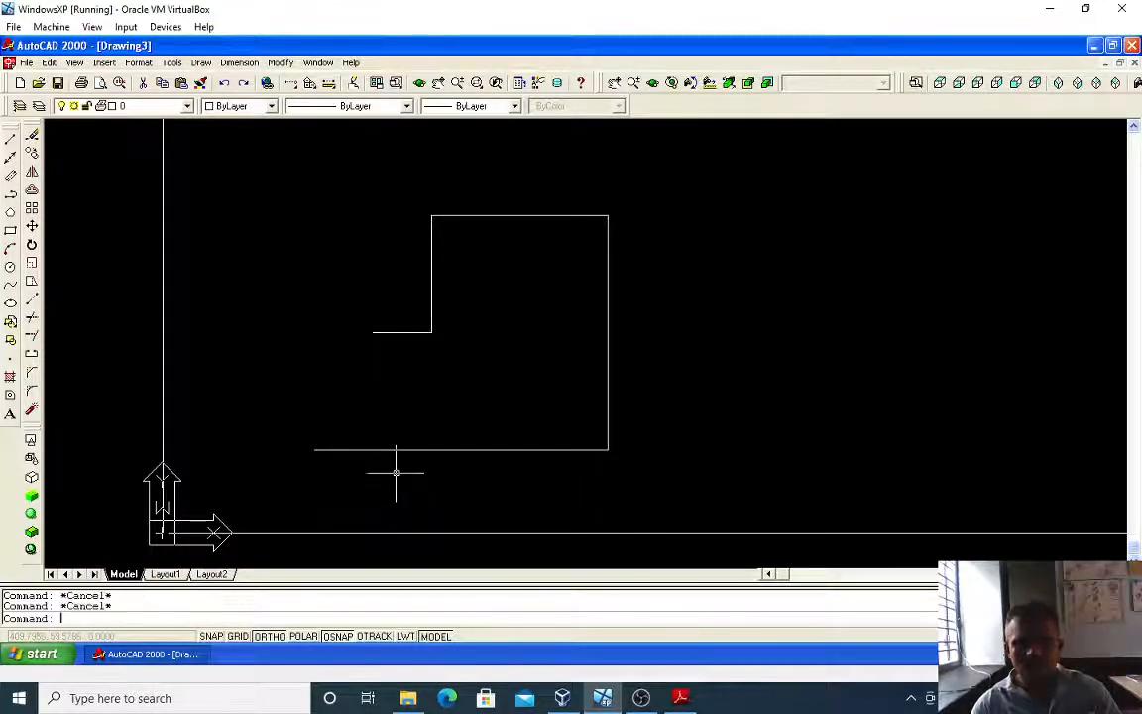
- Draw a 500-unit vertical line upward from the left end of the shape's bottom line and end the Line command
type("l")
key("Return")
left_click(314, 450)
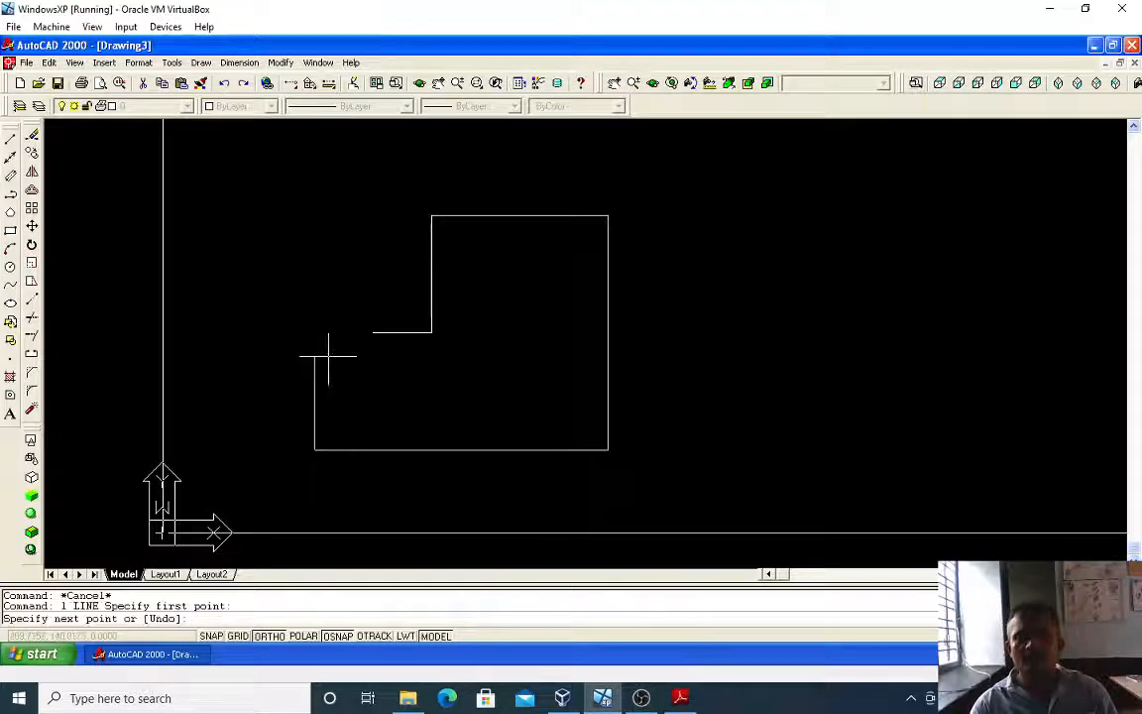
type("500")
key("Return")
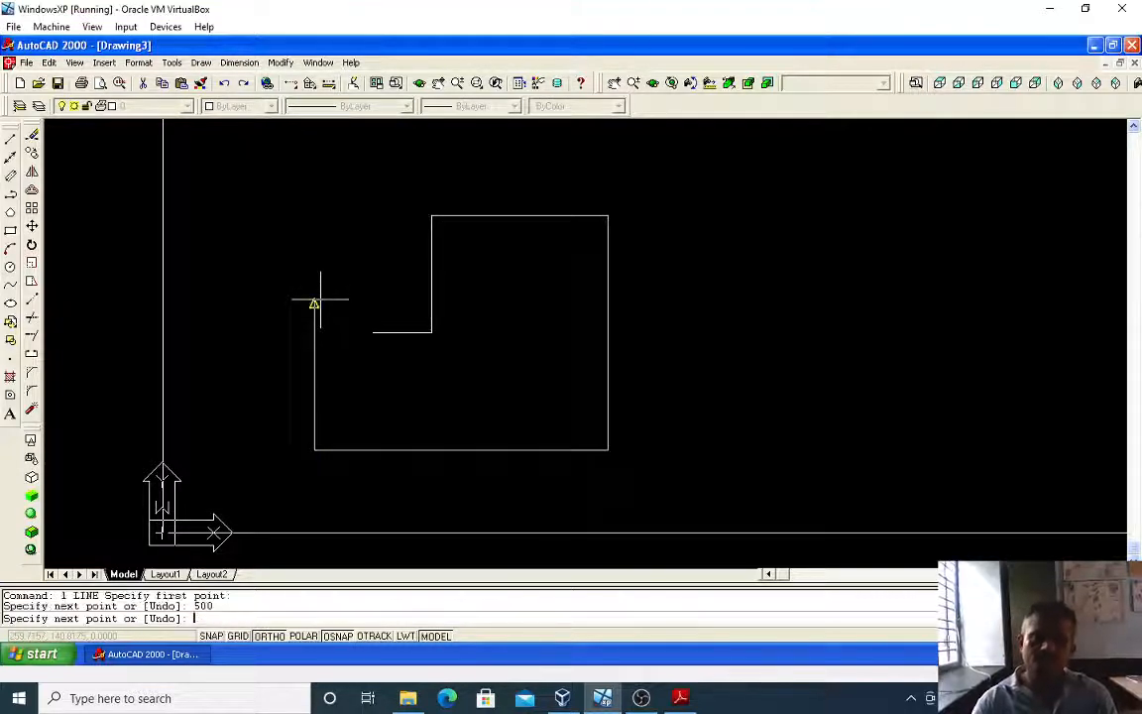
scroll(344, 245, "down", 2)
left_click(342, 188)
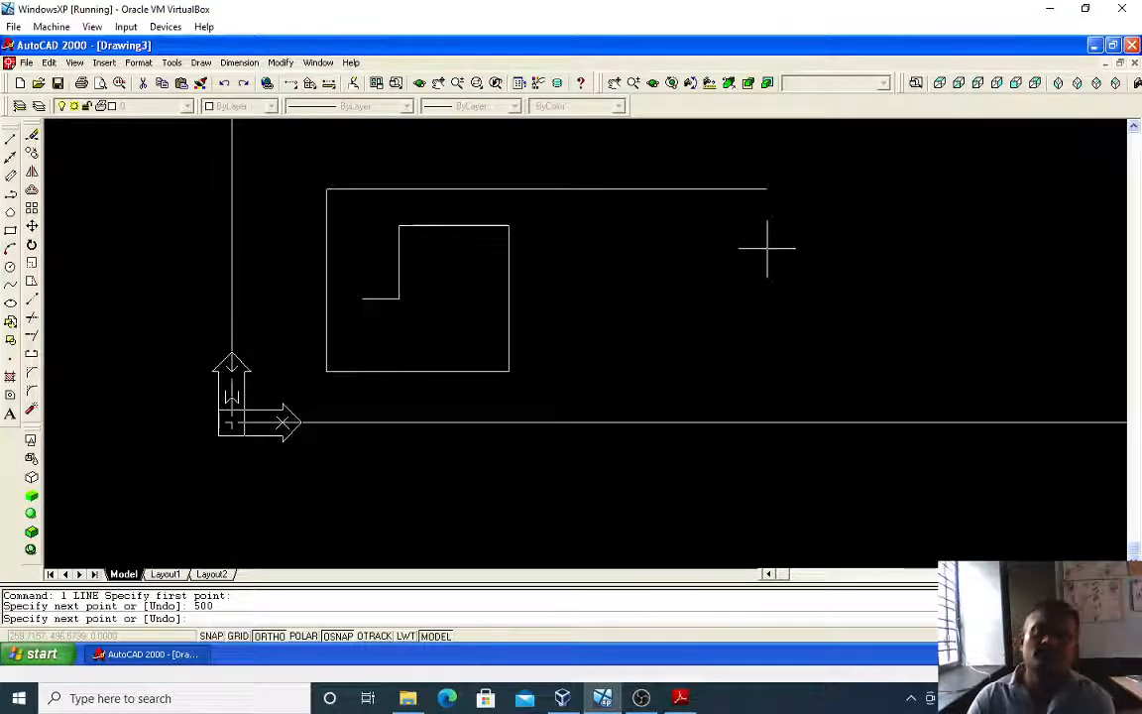
left_click(201, 63)
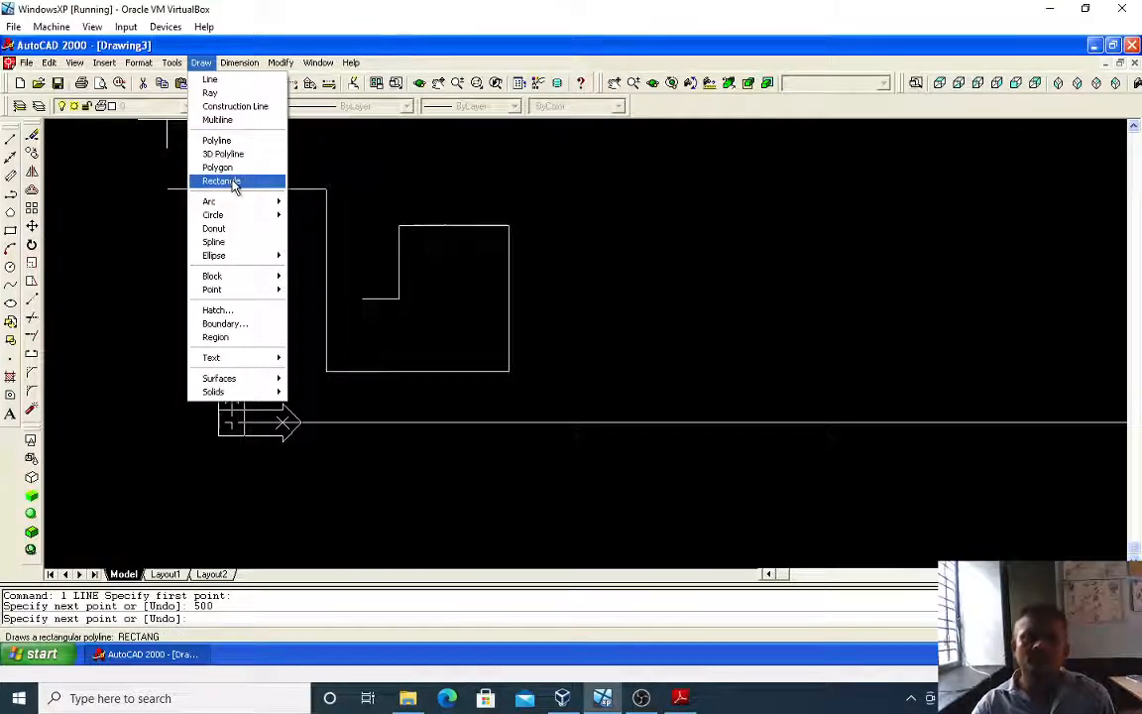
mouse_move(234, 218)
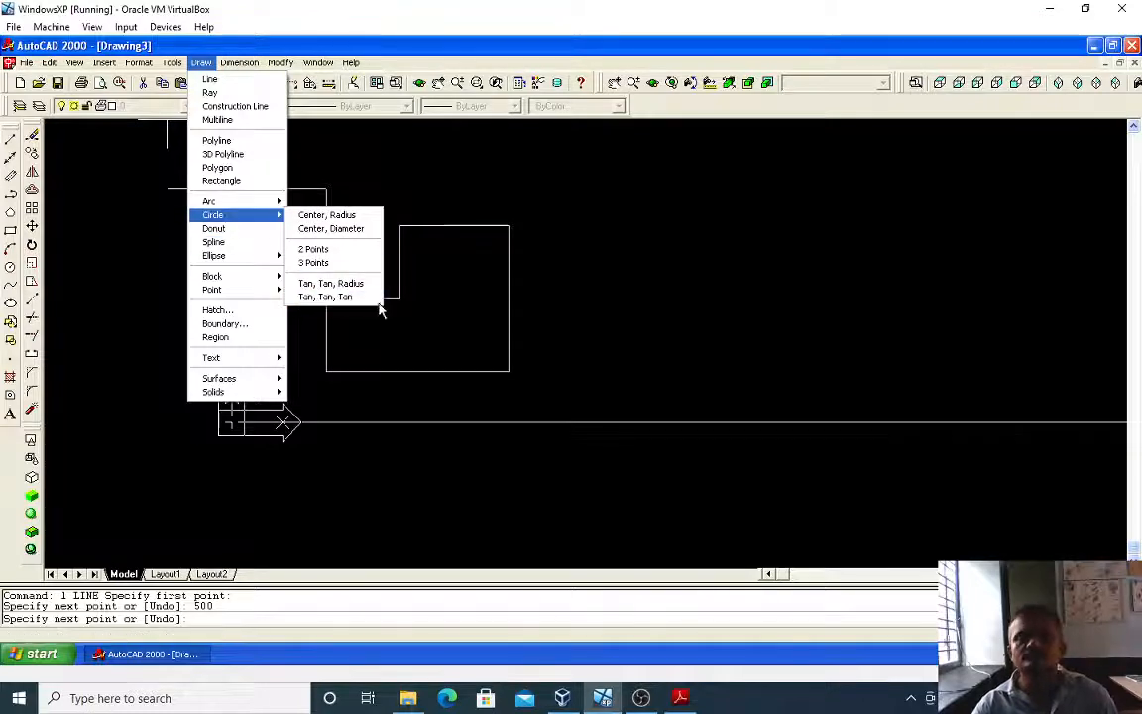
key("Escape")
key("Escape")
key("Escape")
key("Escape")
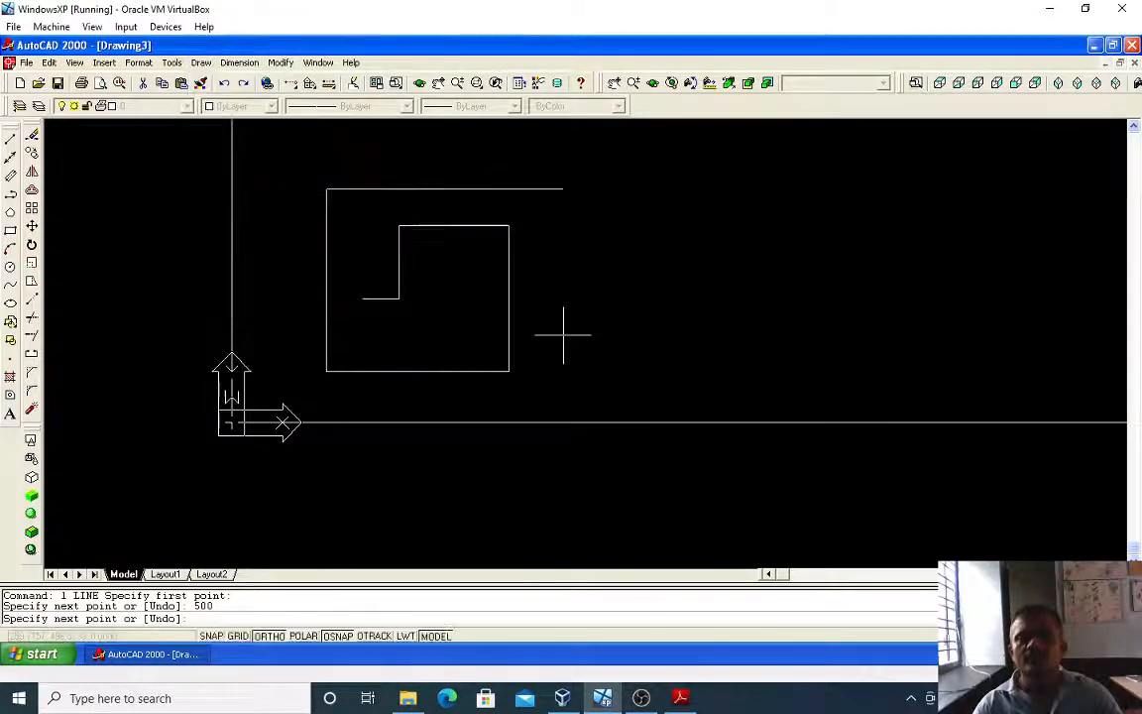
scroll(538, 325, "down", 5)
scroll(538, 324, "down", 2)
middle_click_drag(624, 331, 306, 461)
scroll(317, 426, "down", 2)
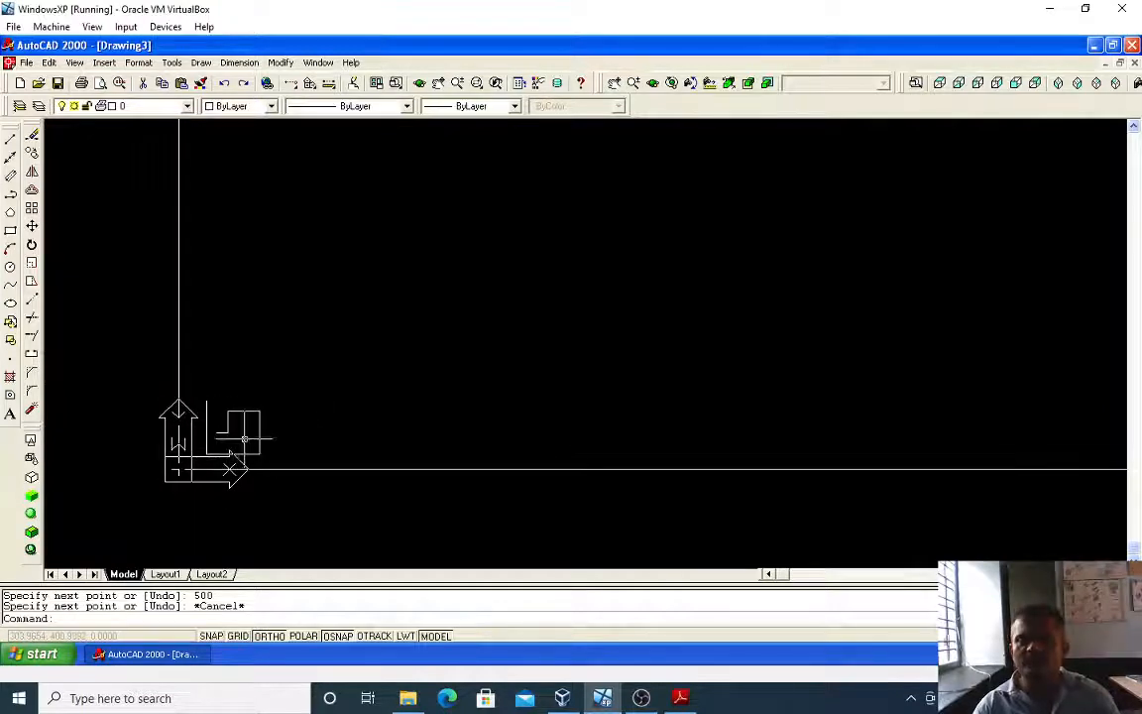
scroll(238, 424, "up", 1)
scroll(238, 424, "up", 1)
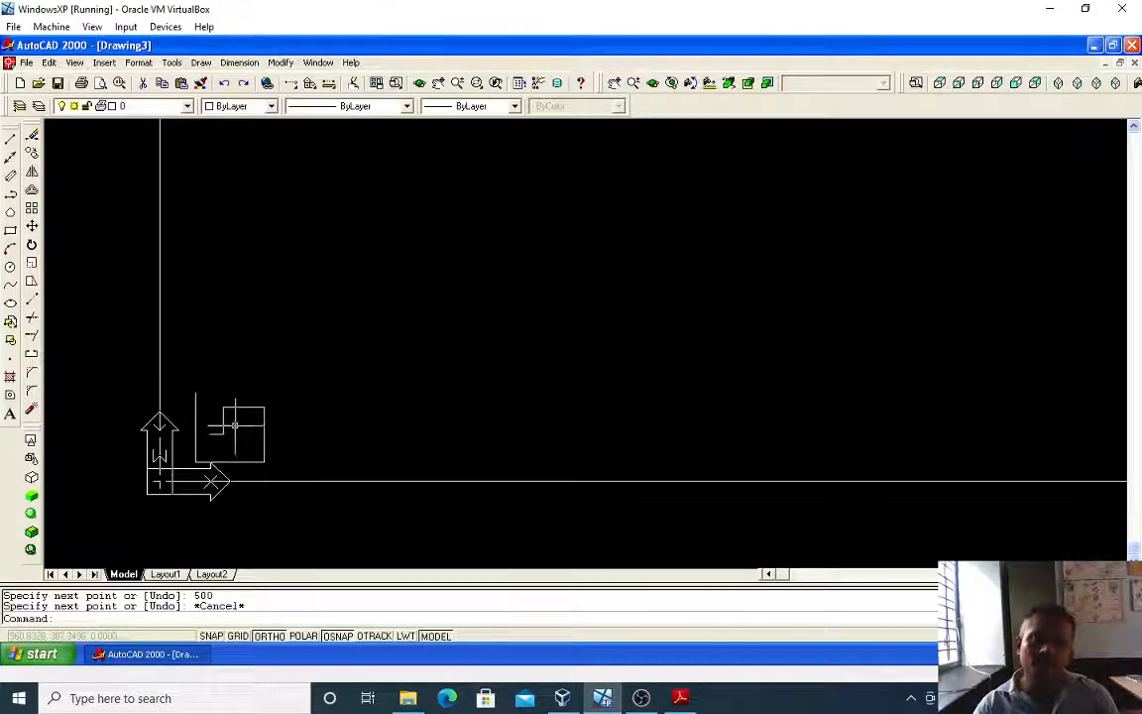
left_click(202, 67)
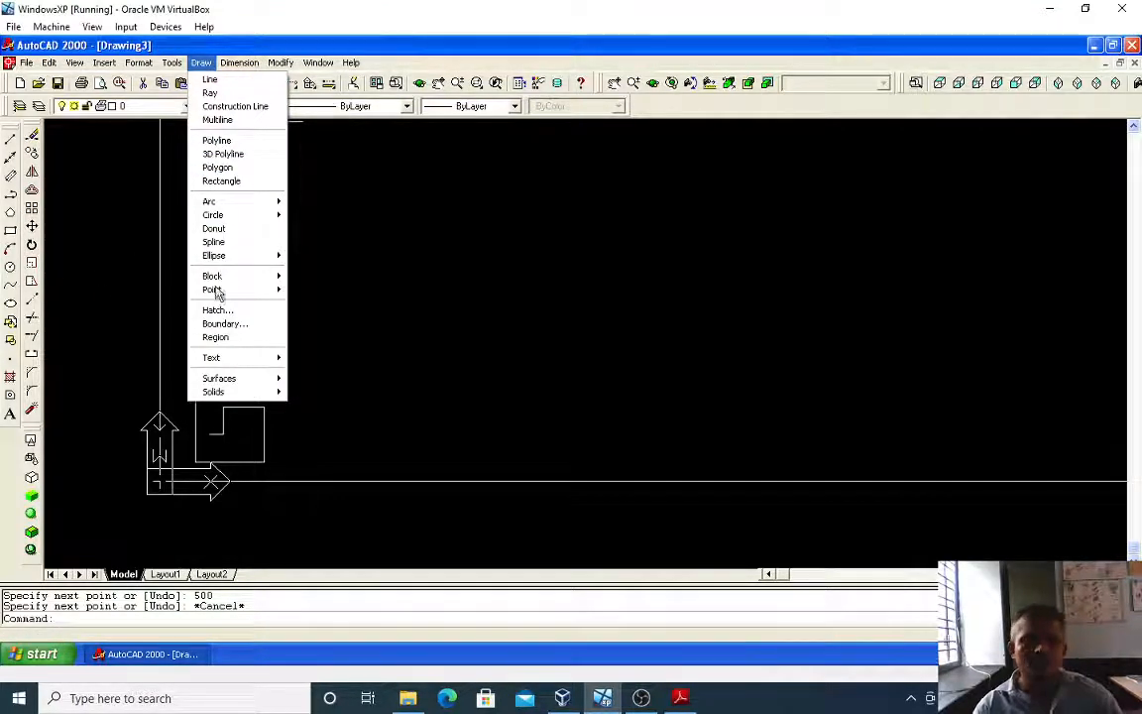
key("Escape")
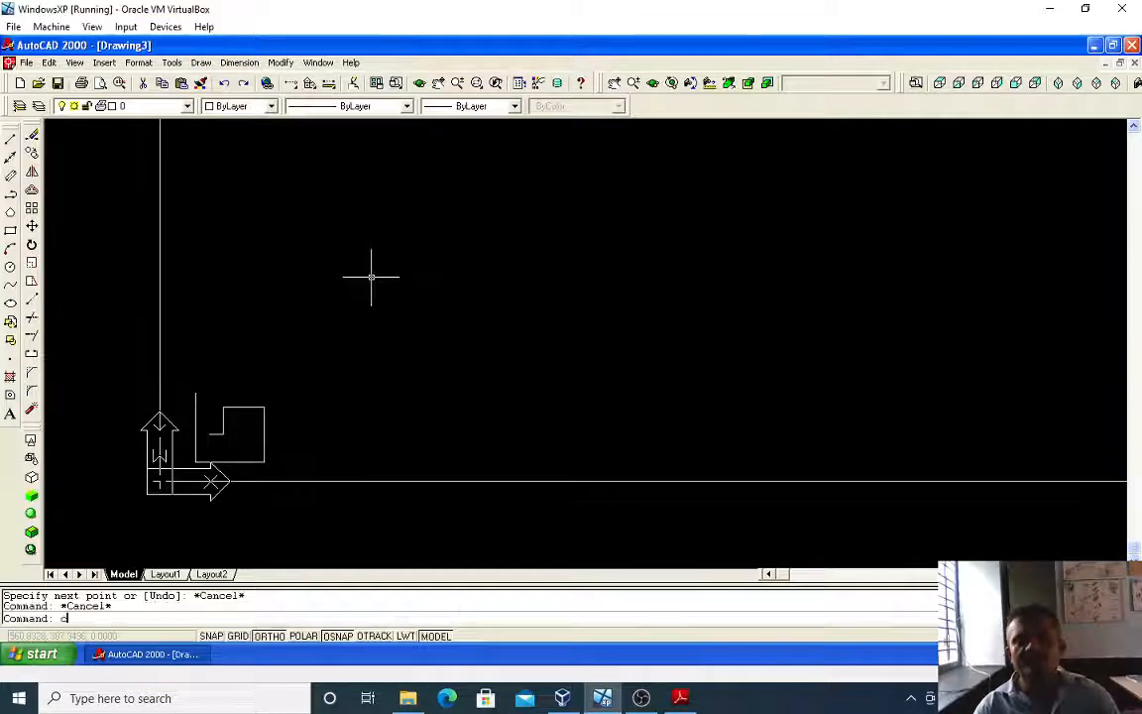
- Draw a circle of radius 50 inside the boundary rectangle, centred at about (3154, 2253)
type("c")
key("Return")
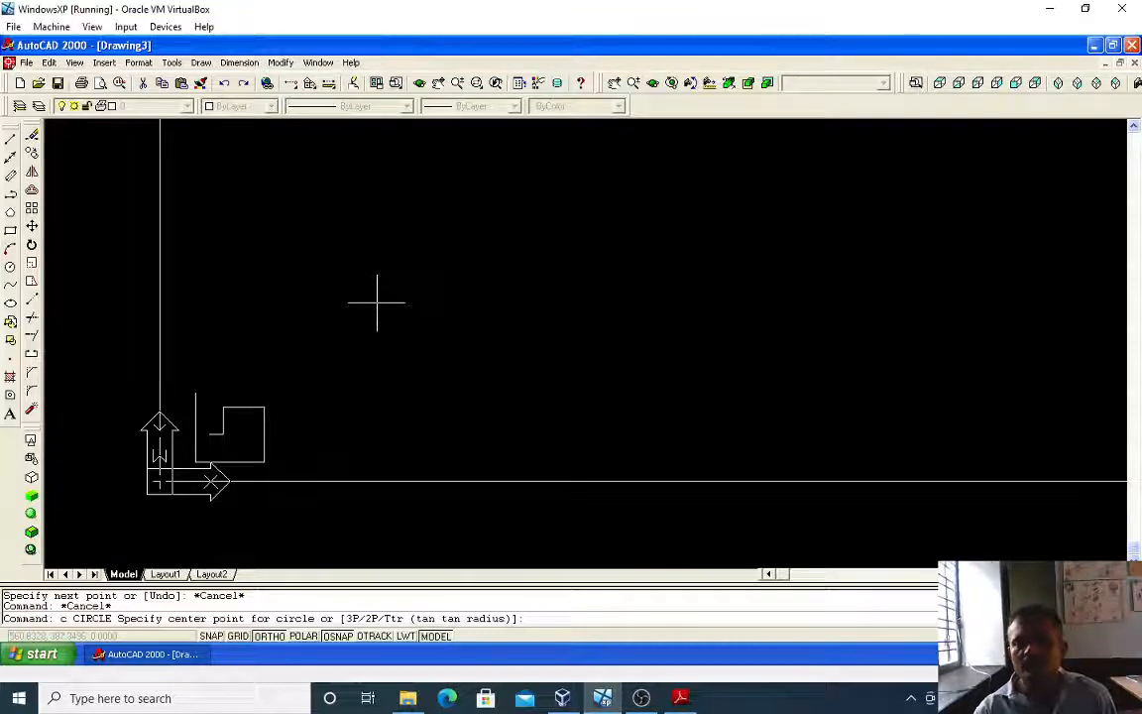
scroll(471, 302, "down", 9)
scroll(676, 327, "down", 1)
middle_click_drag(669, 335, 542, 493)
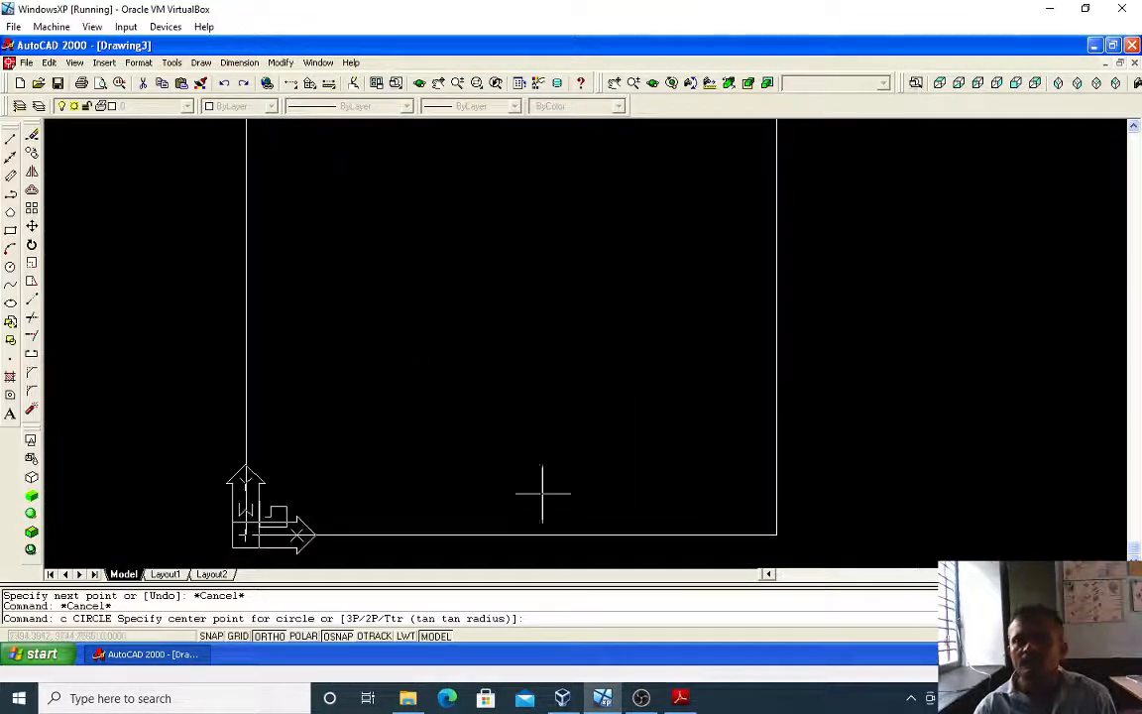
scroll(262, 509, "up", 3)
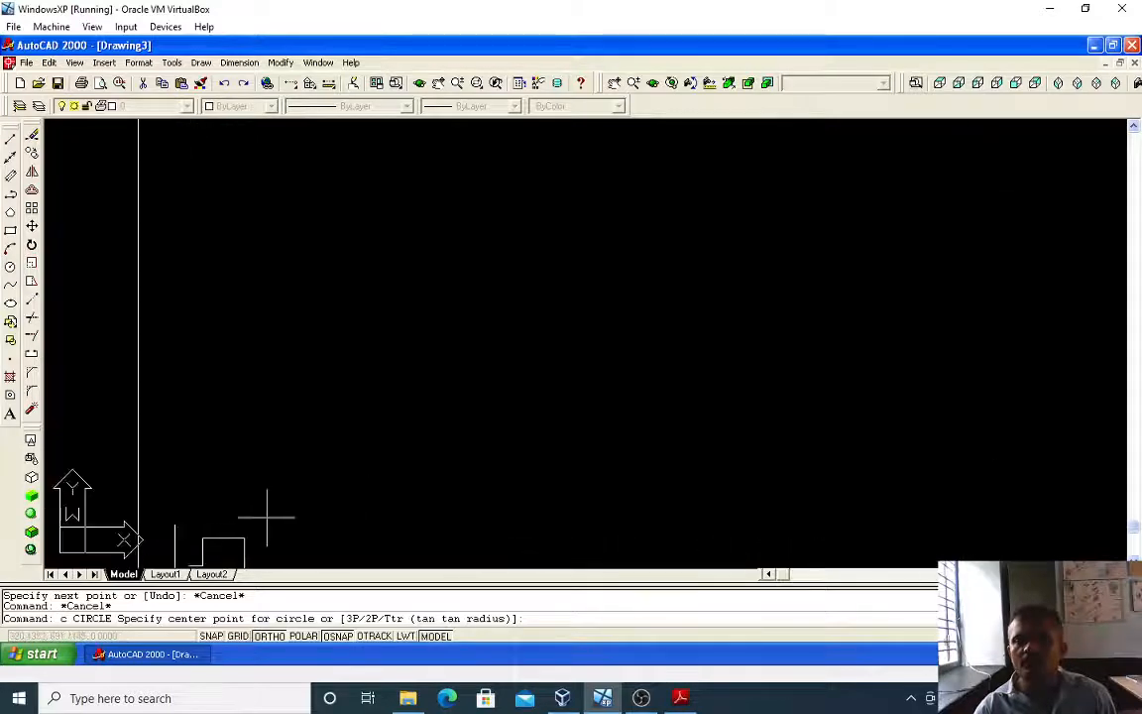
left_click(579, 300)
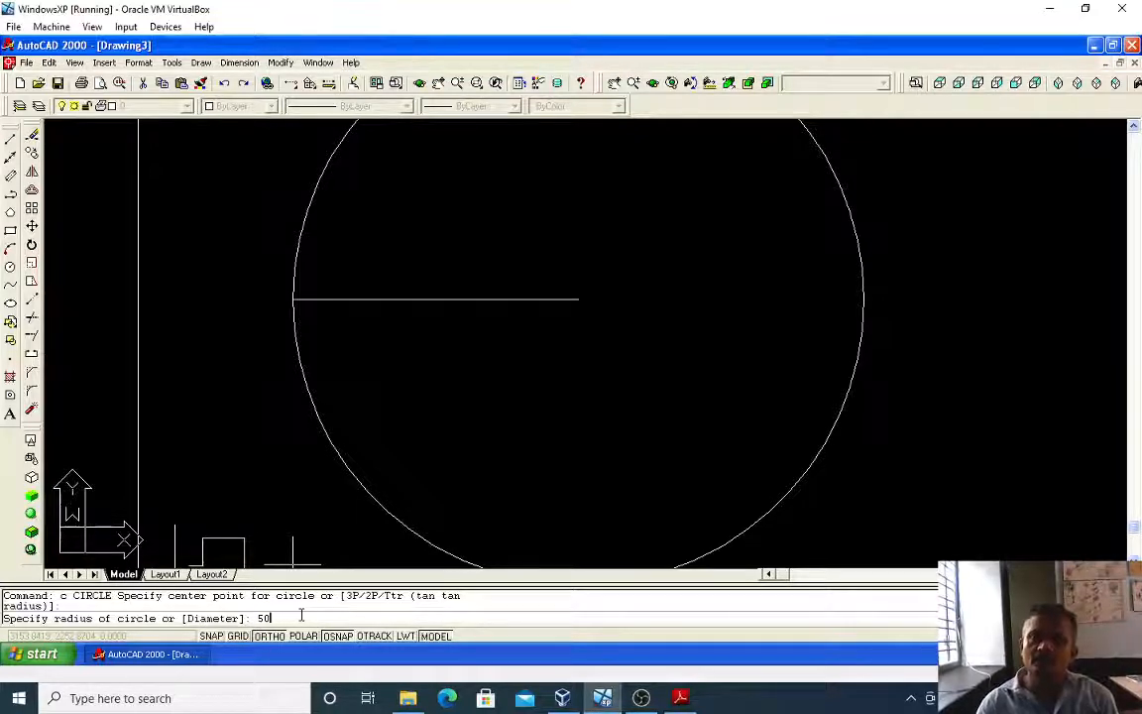
key("Return")
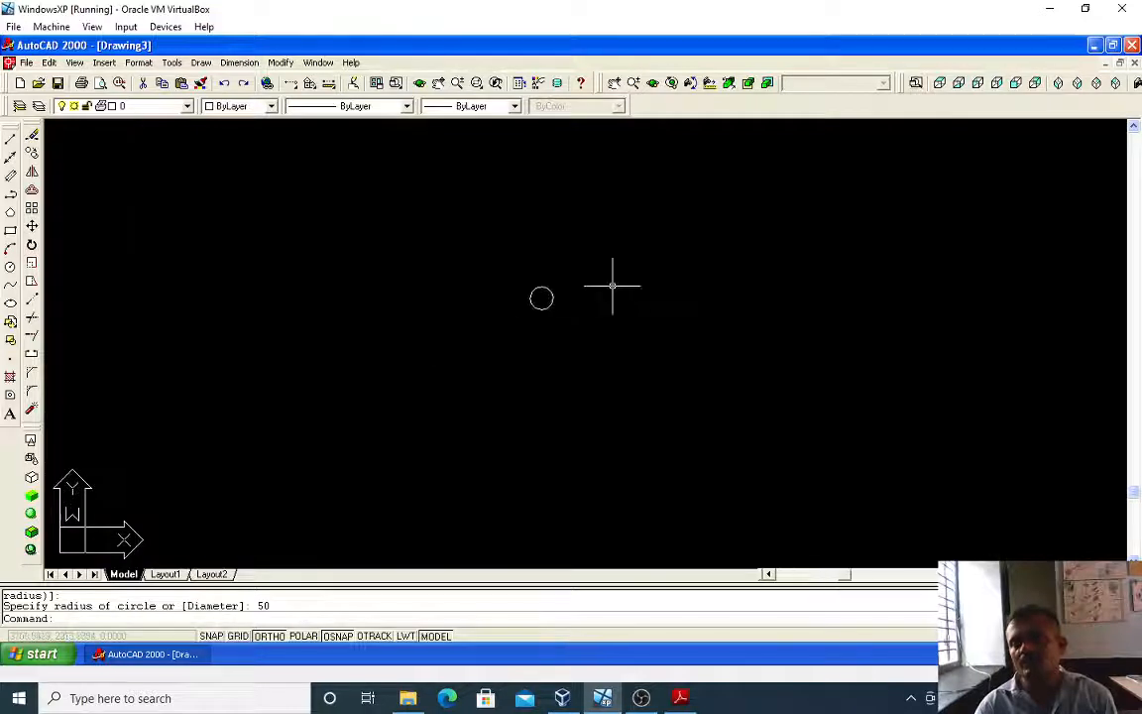
- Draw a circle of diameter 200 concentric with the existing circle of radius 50
scroll(590, 280, "up", 7)
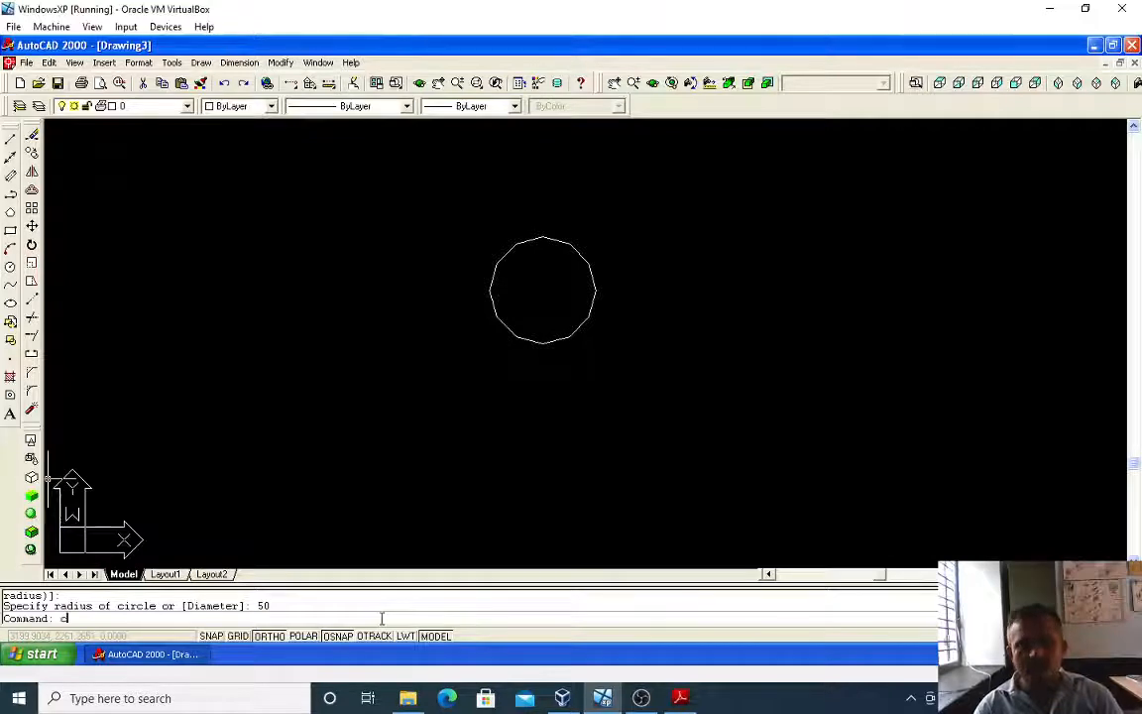
key("Return")
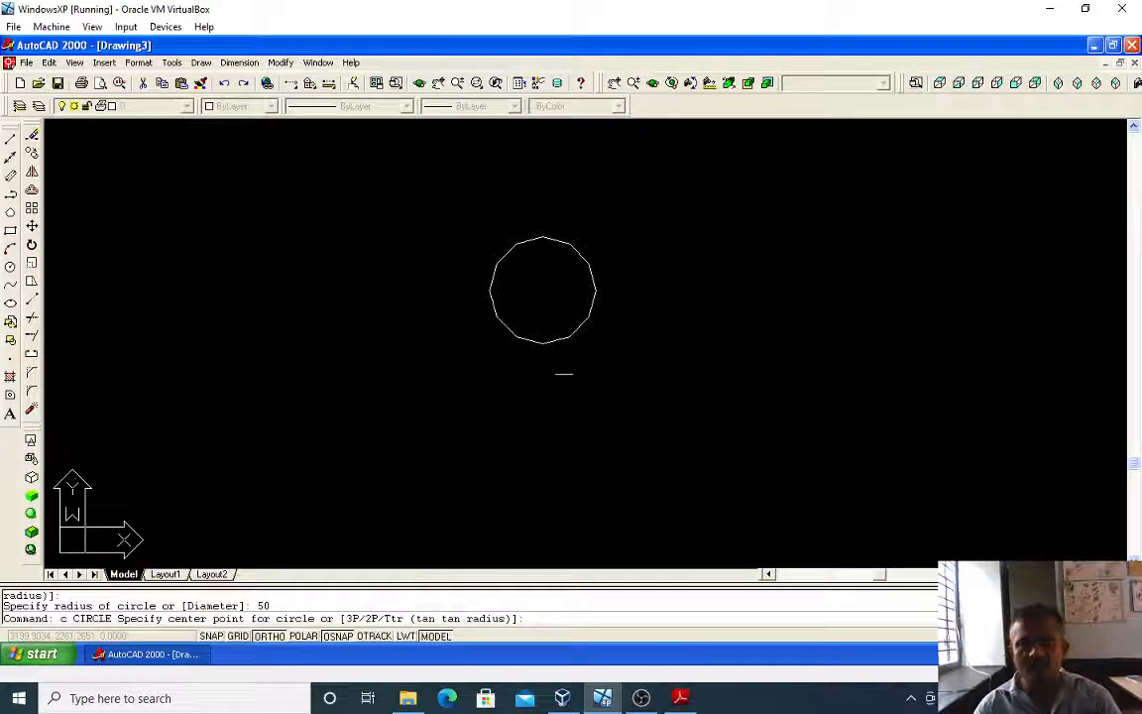
left_click(542, 290)
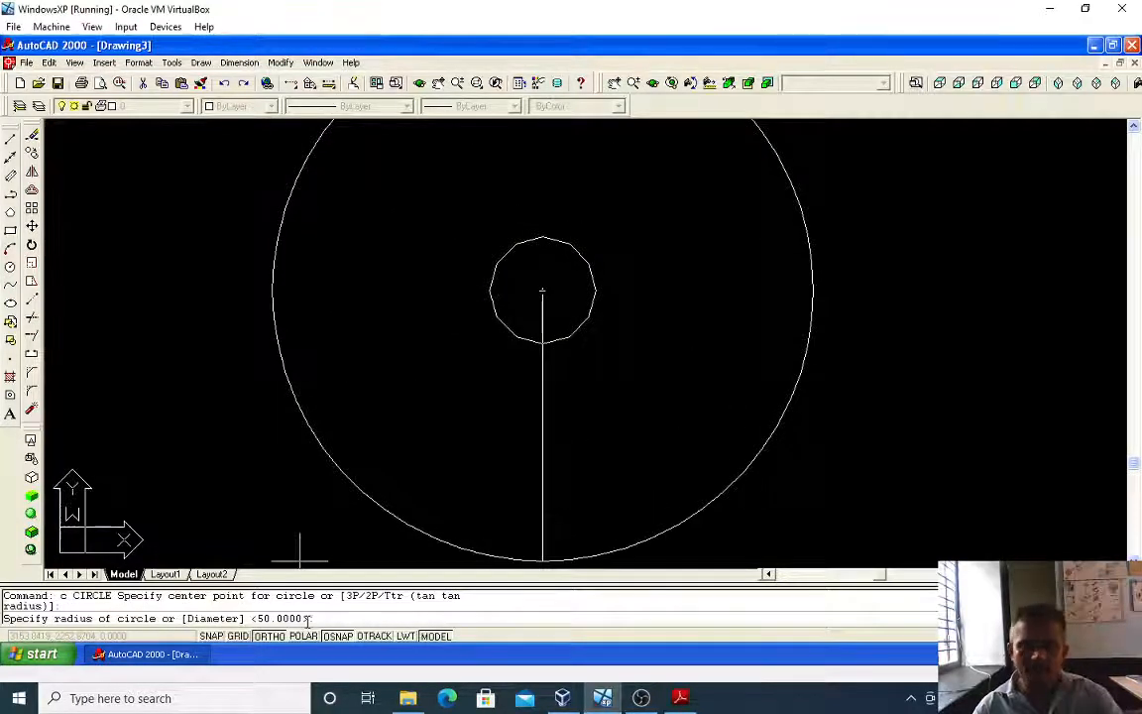
type("d")
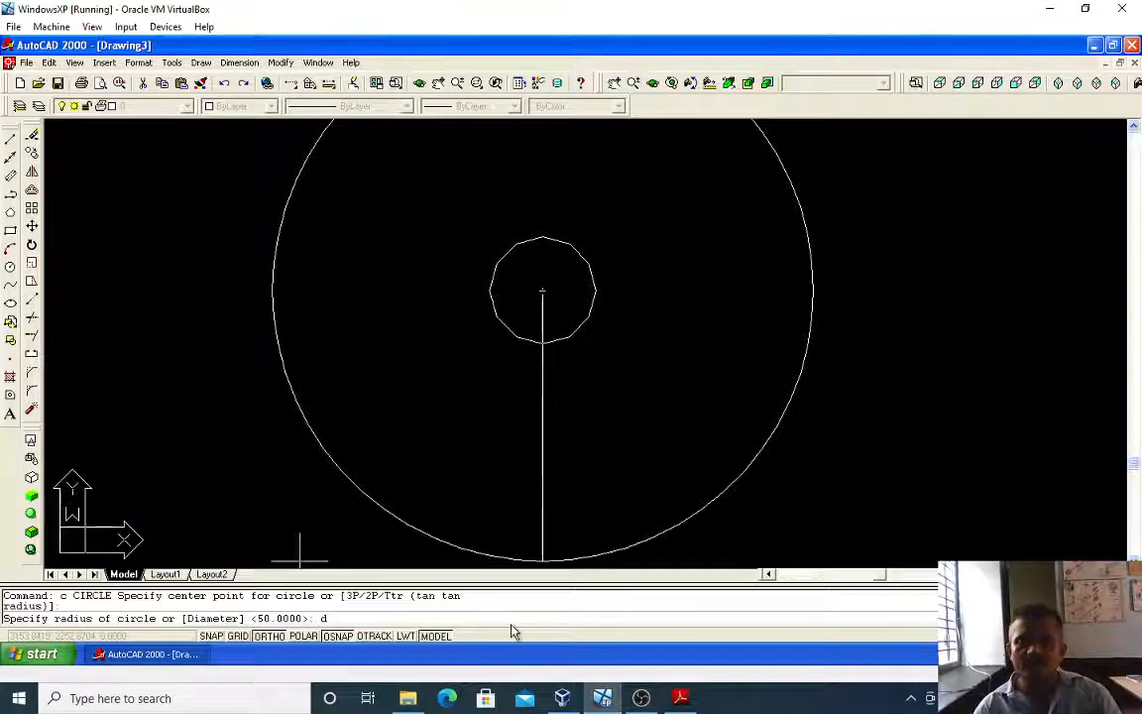
key("Return")
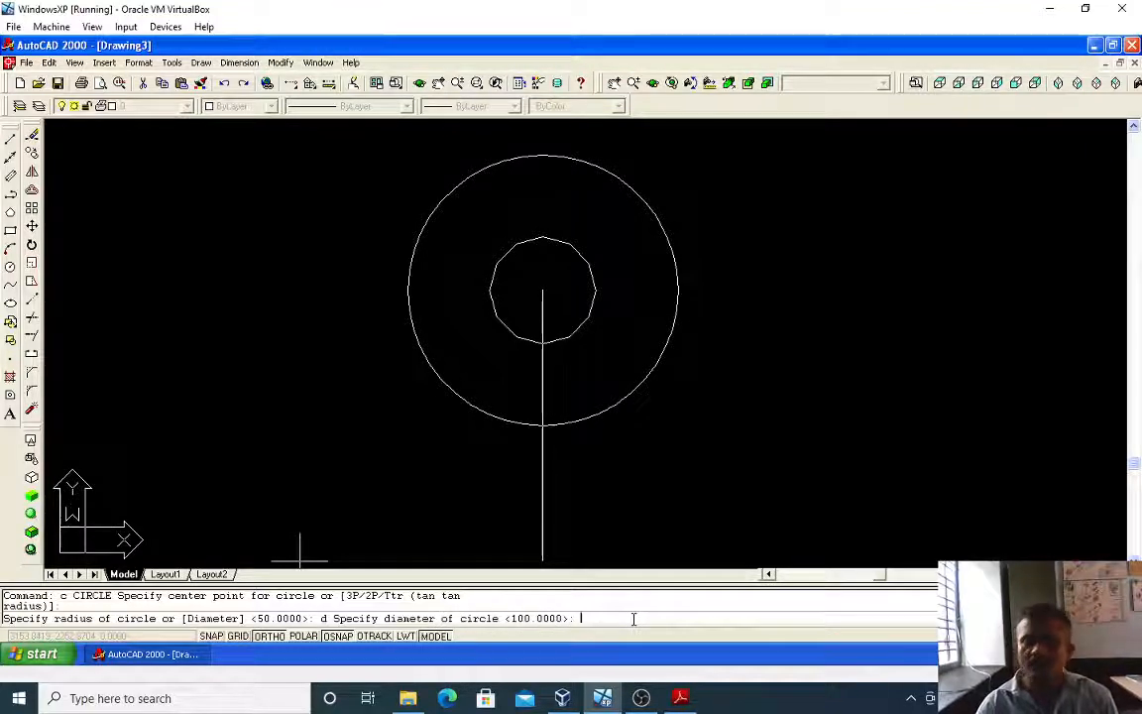
type("2")
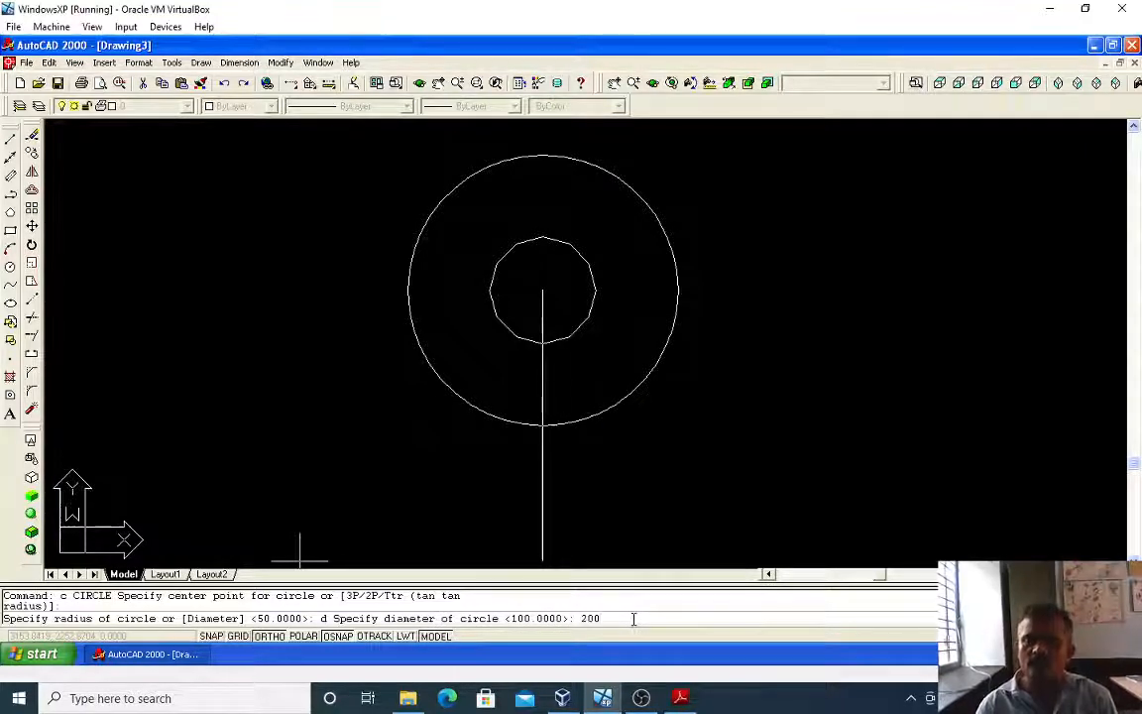
type("00")
key("Return")
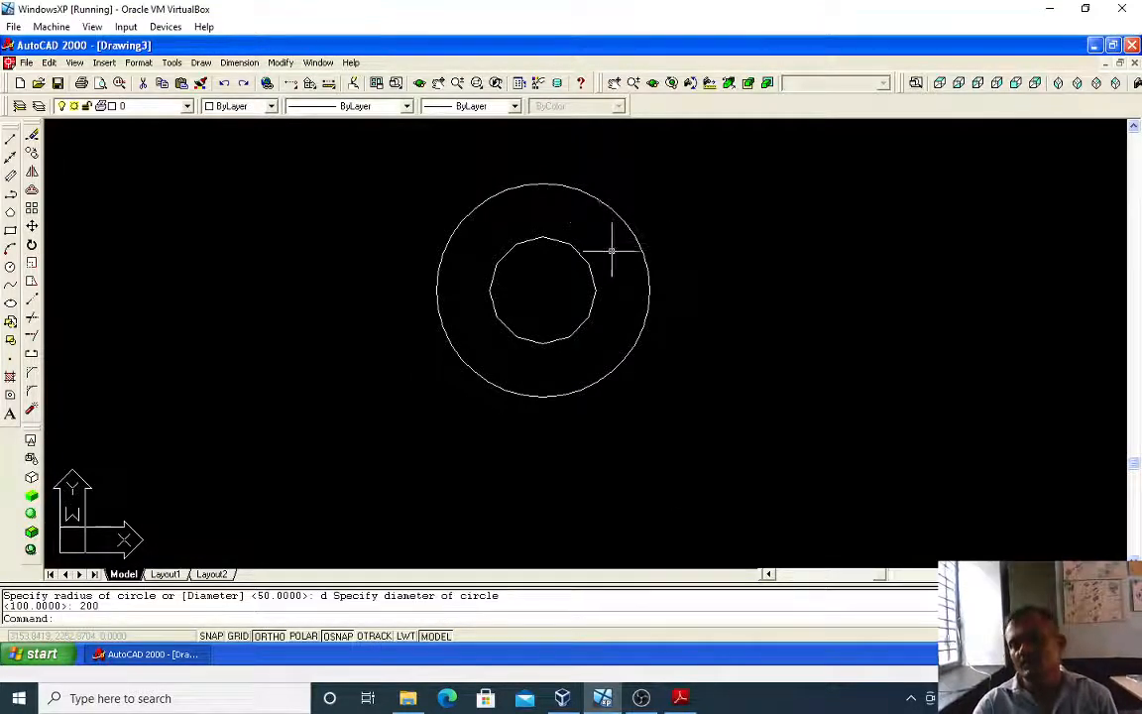
- Select the outer and inner concentric circles to compare them, and clear the selection
scroll(612, 250, "up", 1)
left_click(668, 247)
left_click(667, 284)
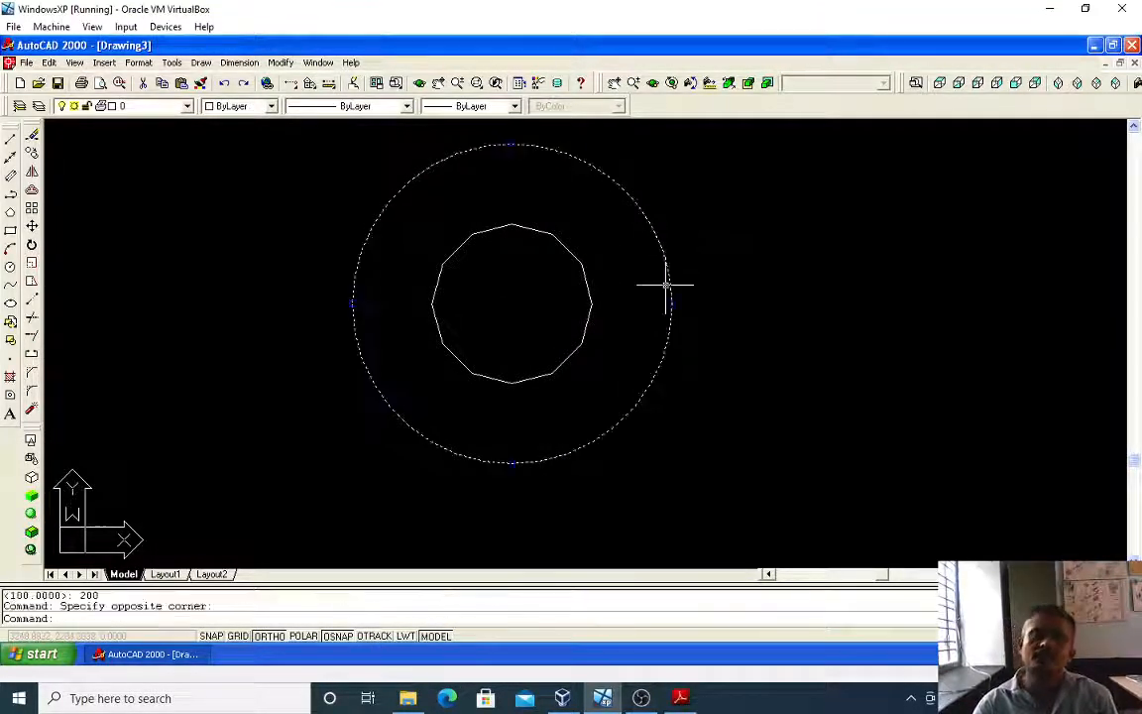
left_click(585, 289)
left_click(591, 289)
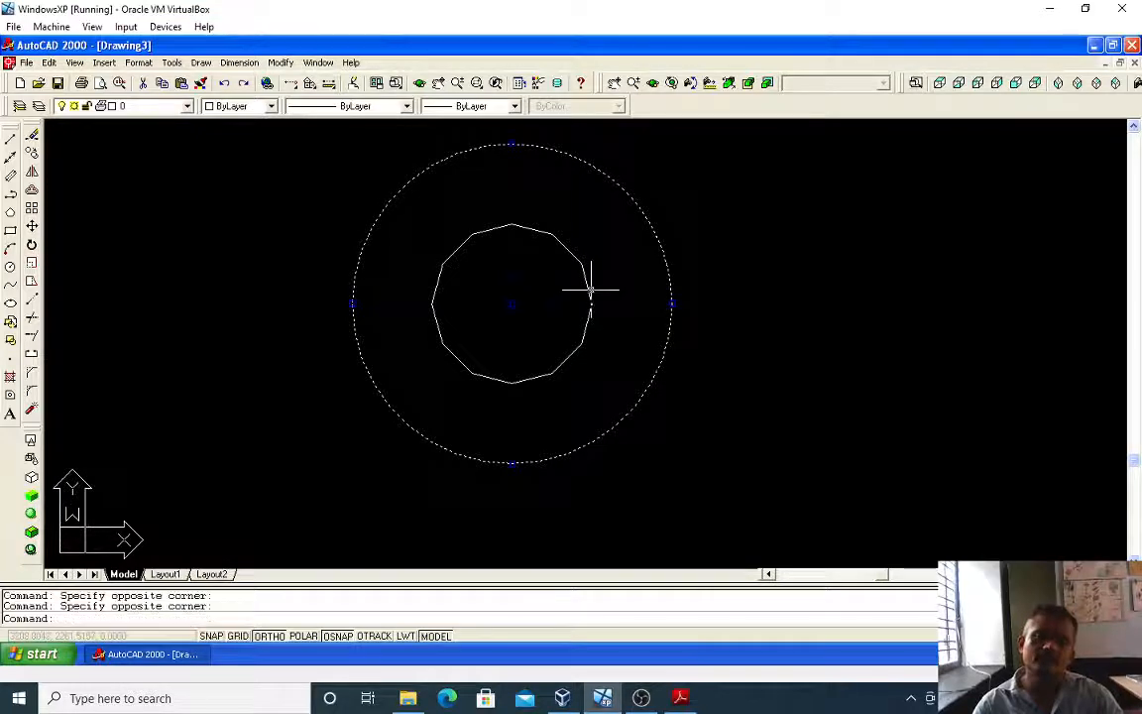
left_click(587, 289)
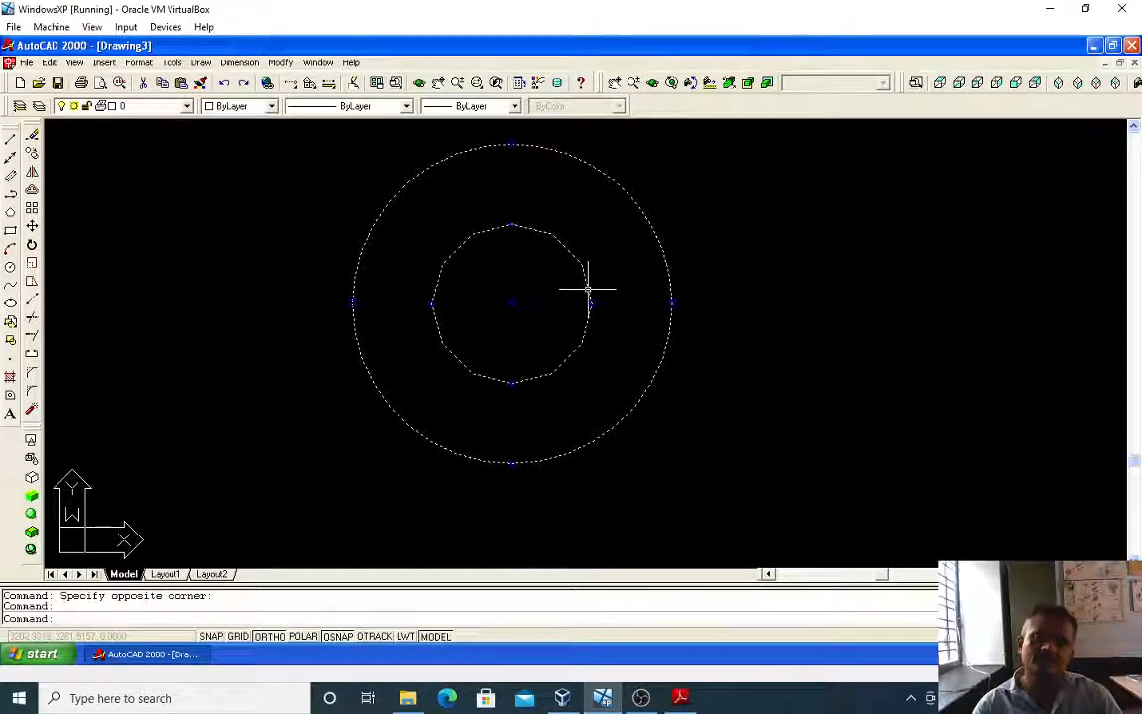
key("Escape")
key("Escape")
- Check the Unit-3 command list in the C20 EC Syllabus PDF and return to the AutoCAD drawing
left_click(642, 698)
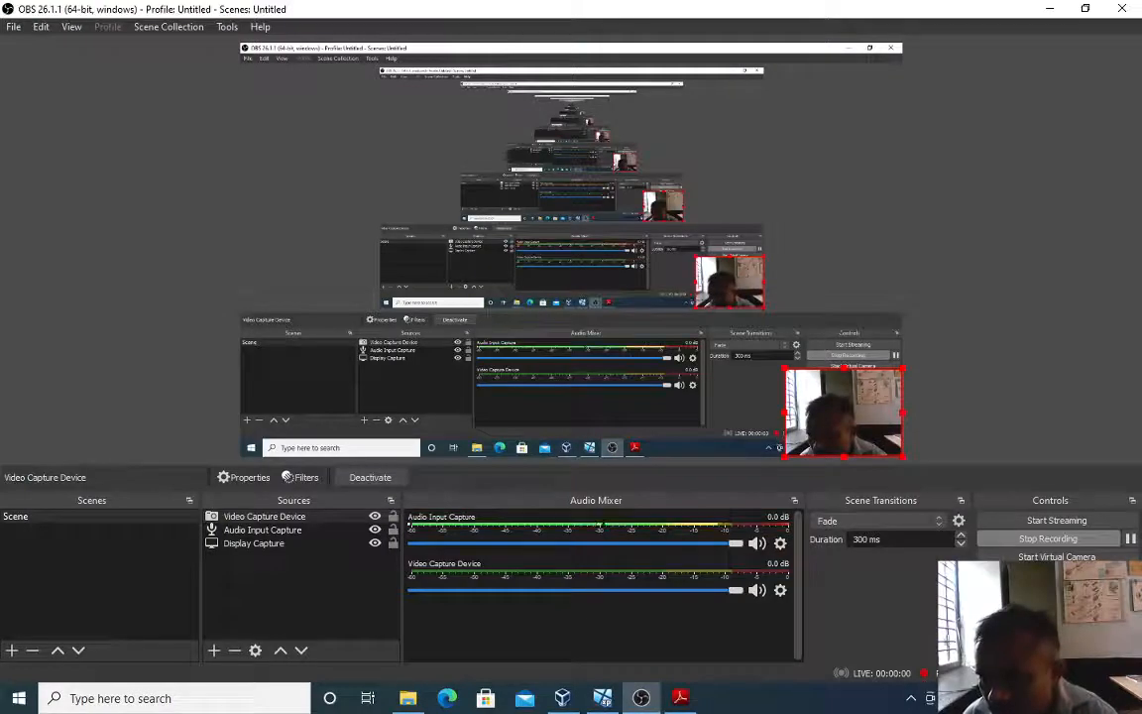
left_click(681, 697)
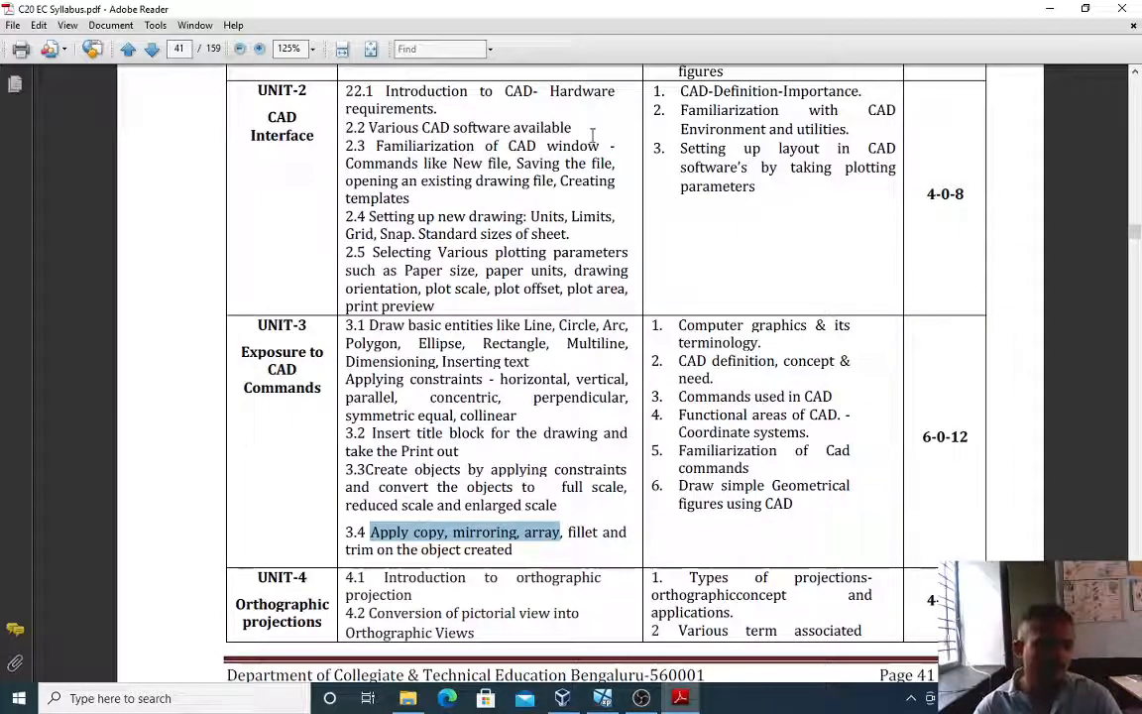
left_click(602, 698)
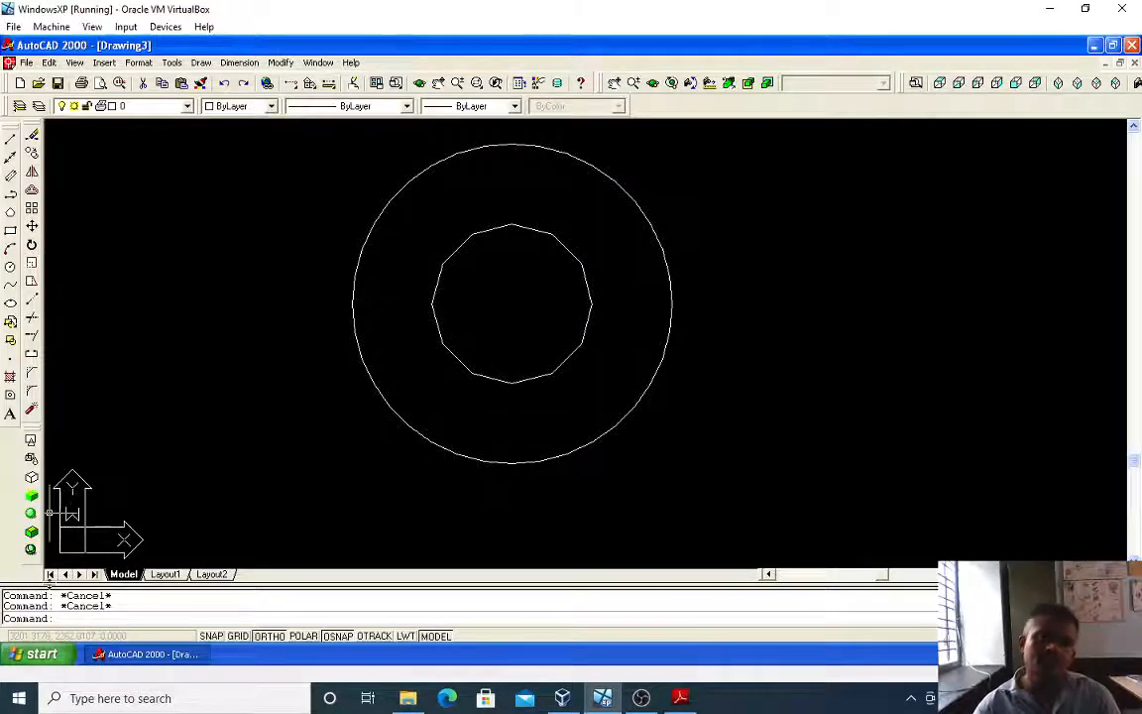
- Review the available circle construction methods, from centre-radius to three tangents, without starting one
left_click(202, 65)
mouse_move(238, 215)
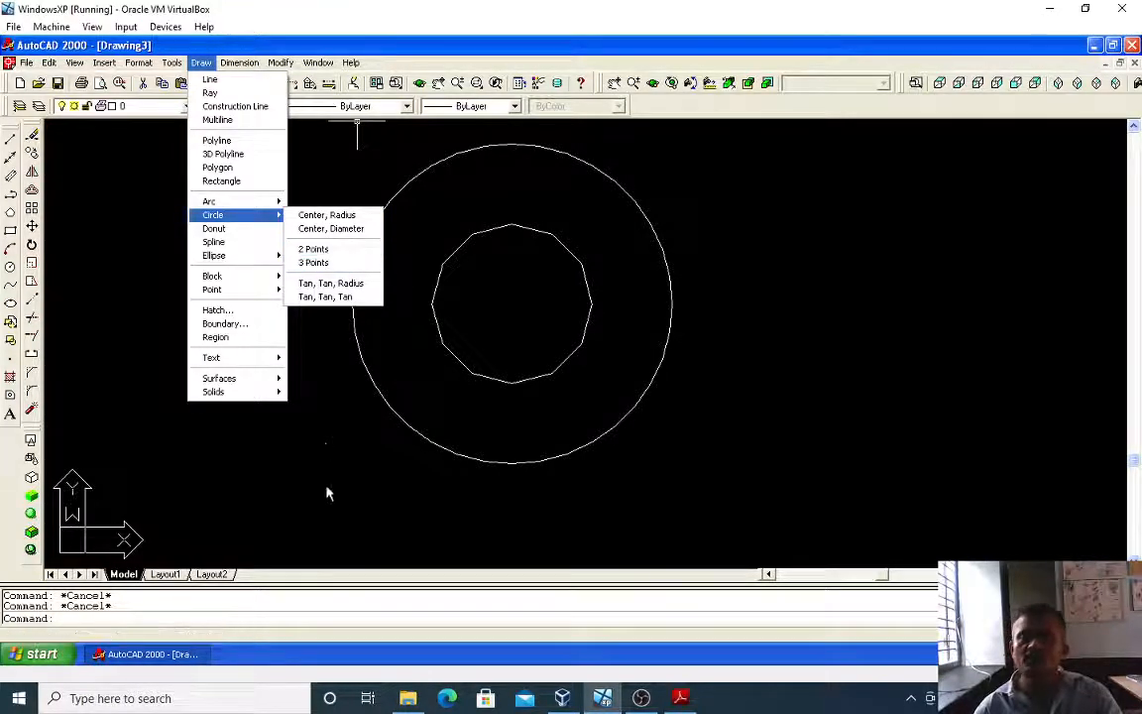
key("Escape")
key("Escape")
key("Escape")
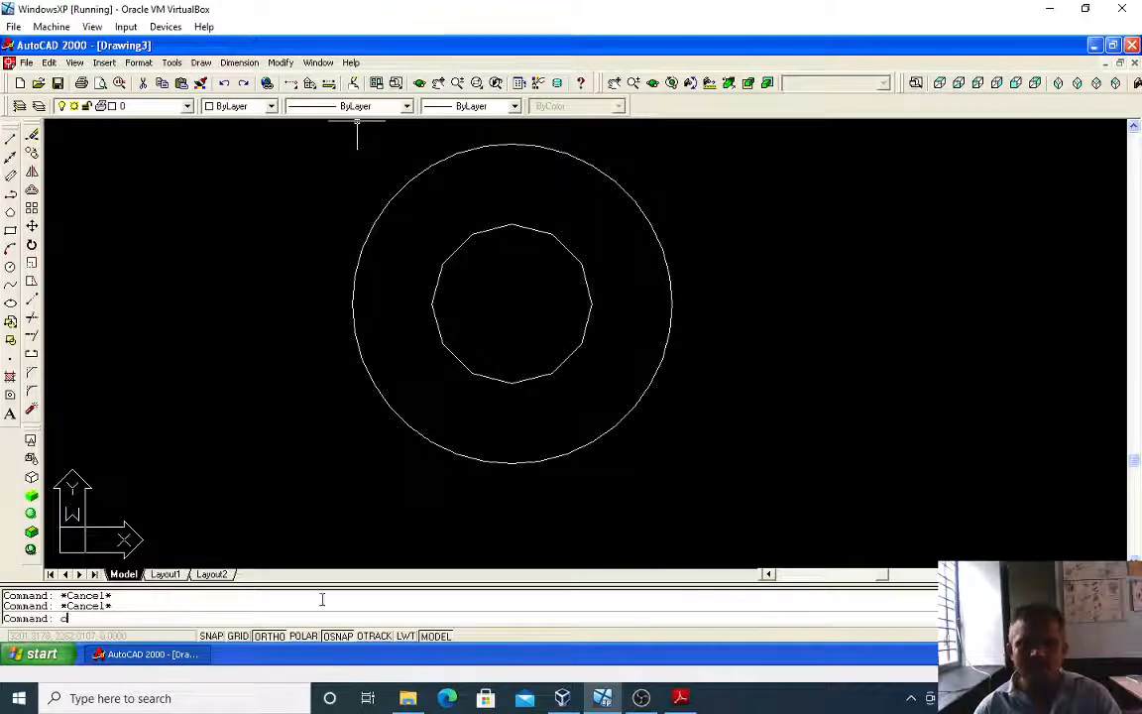
type("c")
key("Return")
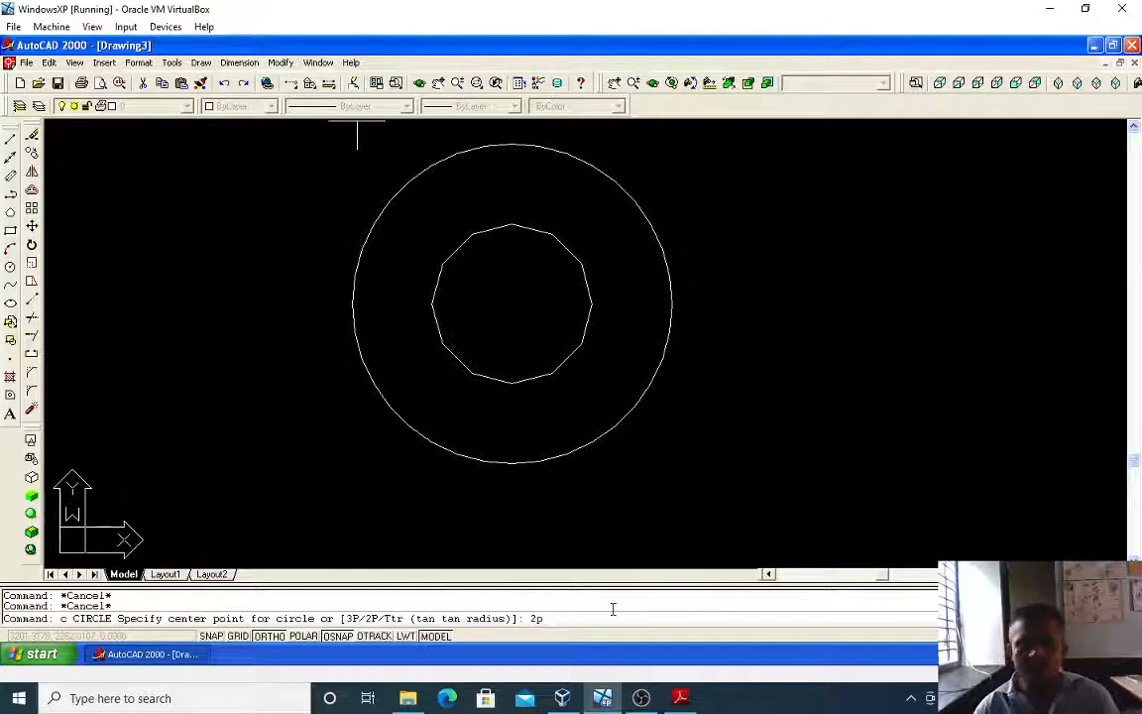
type("2p")
key("Return")
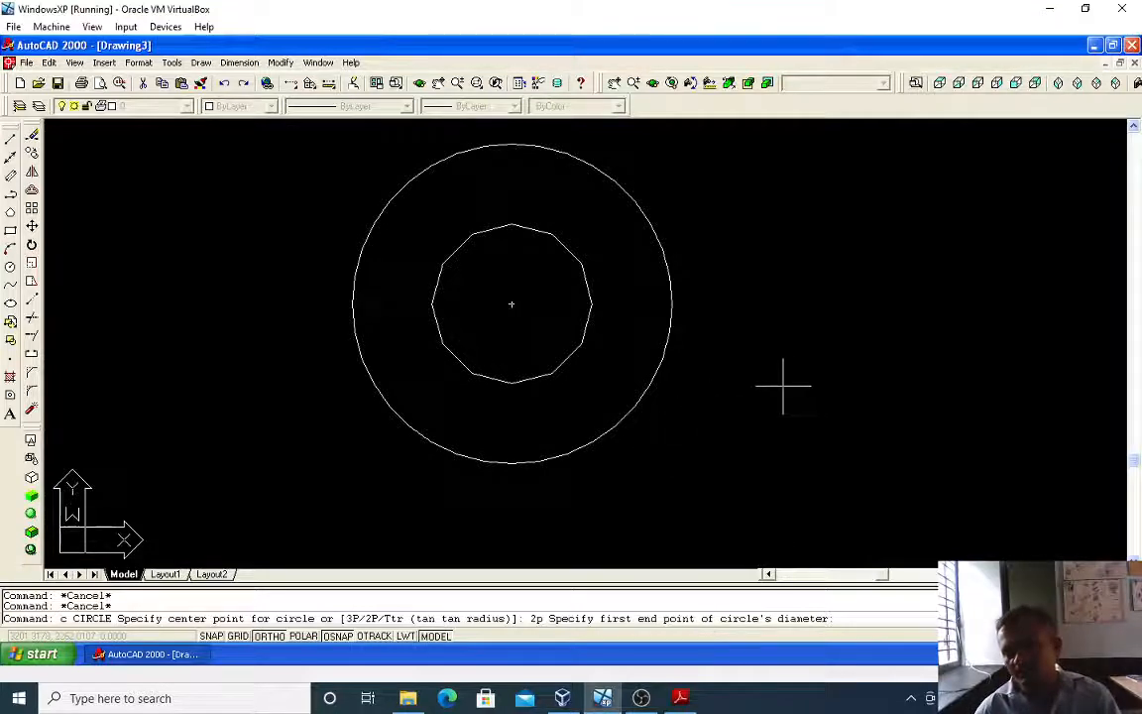
key("Escape")
- Draw a slanted line with Ortho off beside the concentric circles, from about (3577, 2260) down to about (3497, 1794)
scroll(840, 391, "down", 5)
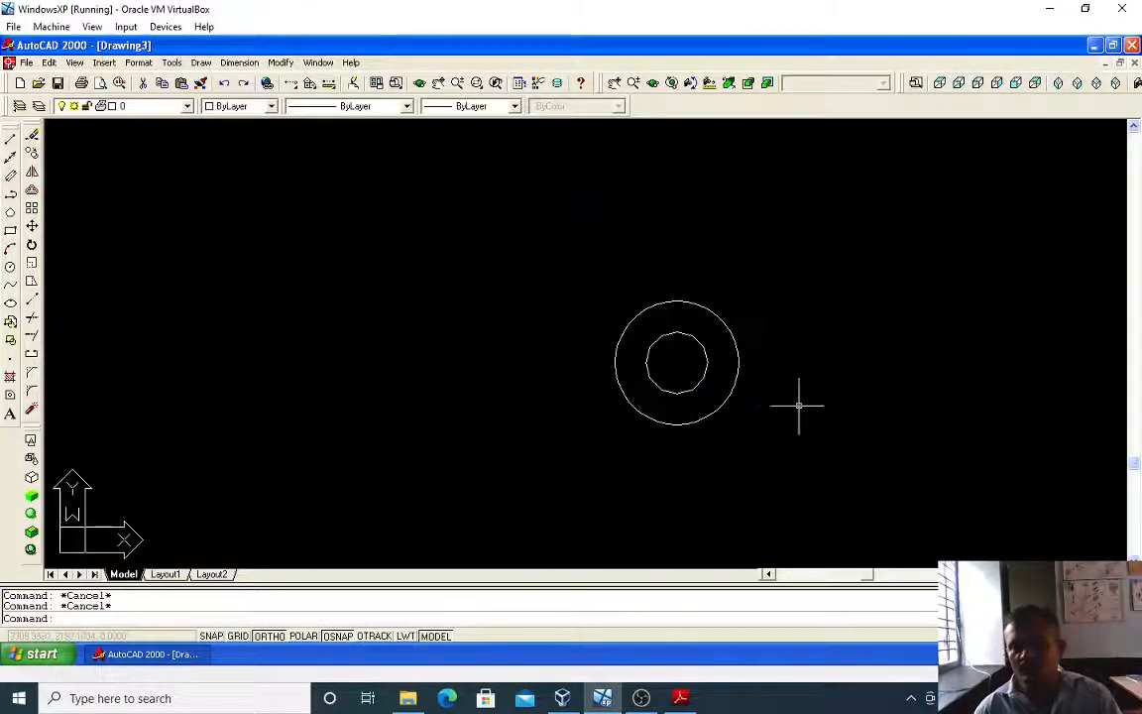
scroll(798, 404, "down", 2)
middle_click_drag(680, 376, 415, 357)
type("l")
key("Return")
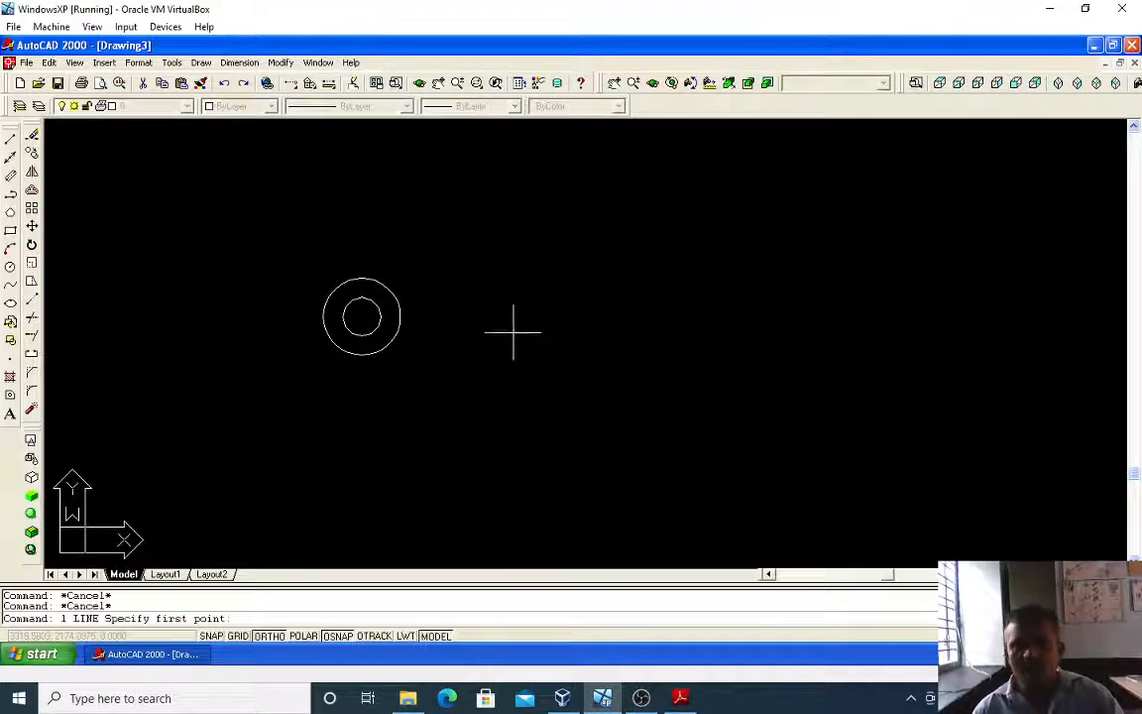
left_click(524, 313)
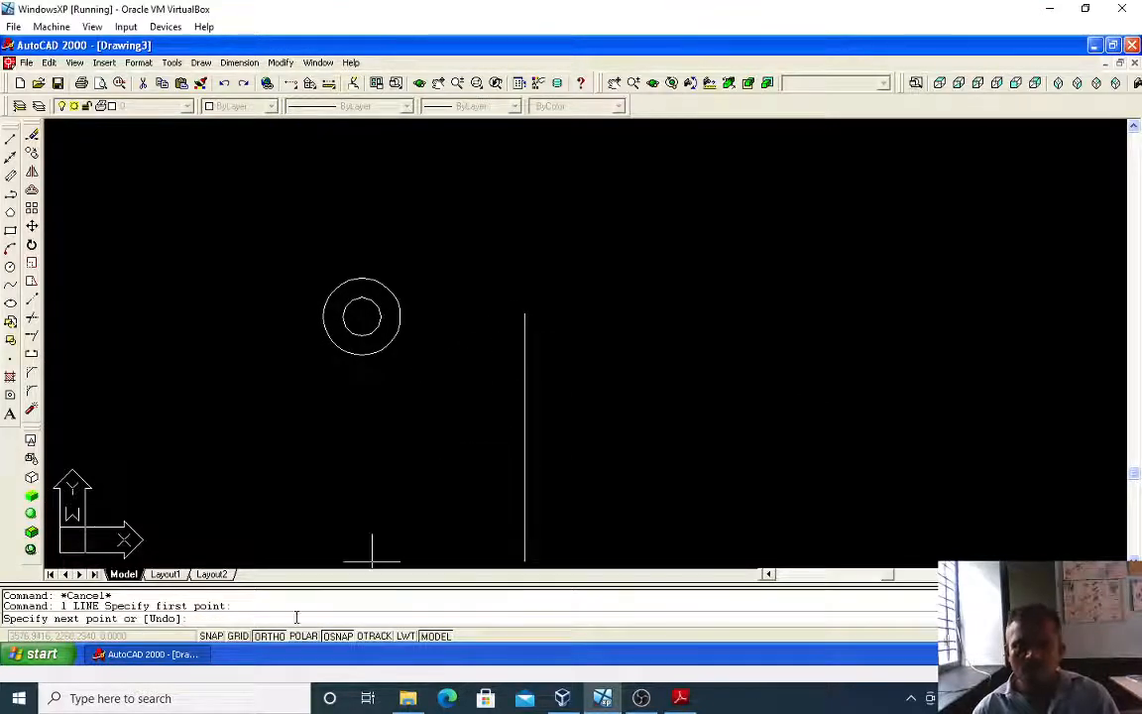
key("F8")
left_click(494, 490)
key("Return")
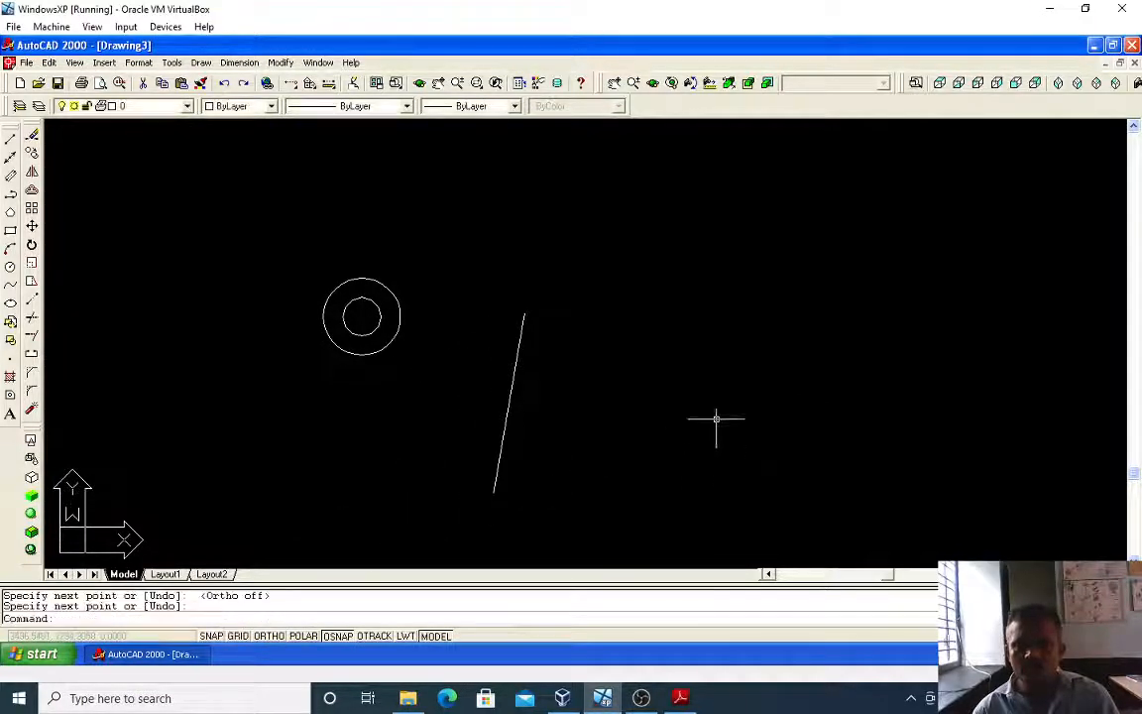
- Draw a second line to the right of the first, slanting down and outward to about (4142, 1772), and end the Line command
key("Return")
left_click(683, 302)
left_click(741, 500)
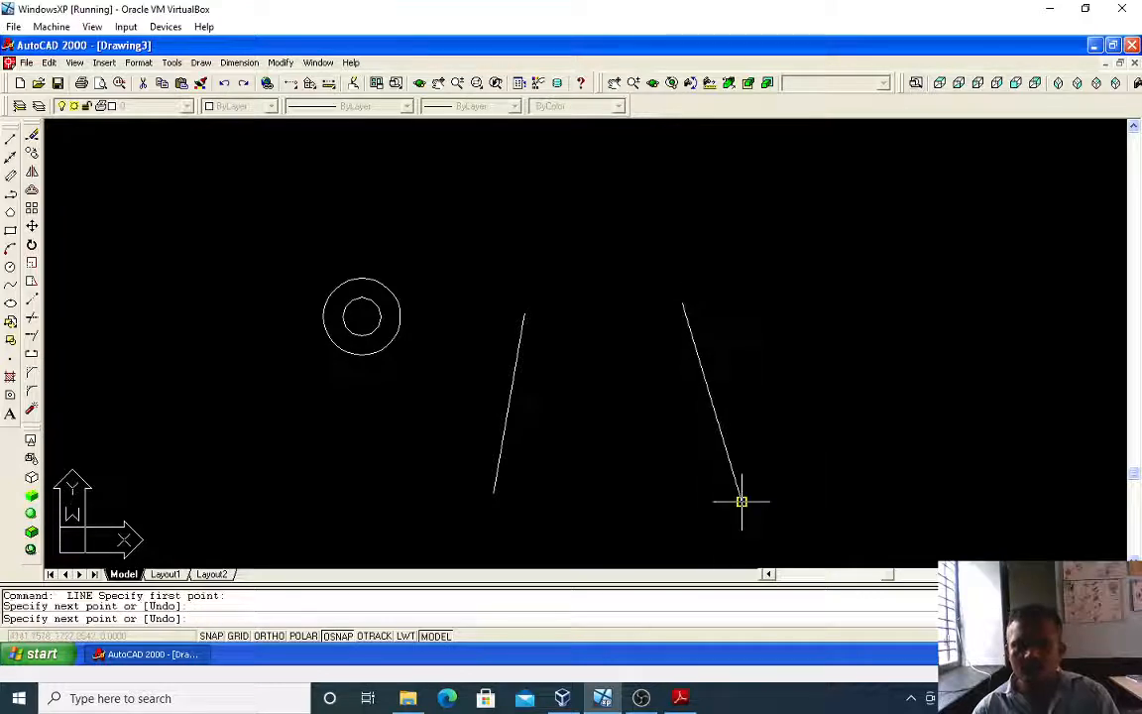
key("Escape")
key("Escape")
key("Escape")
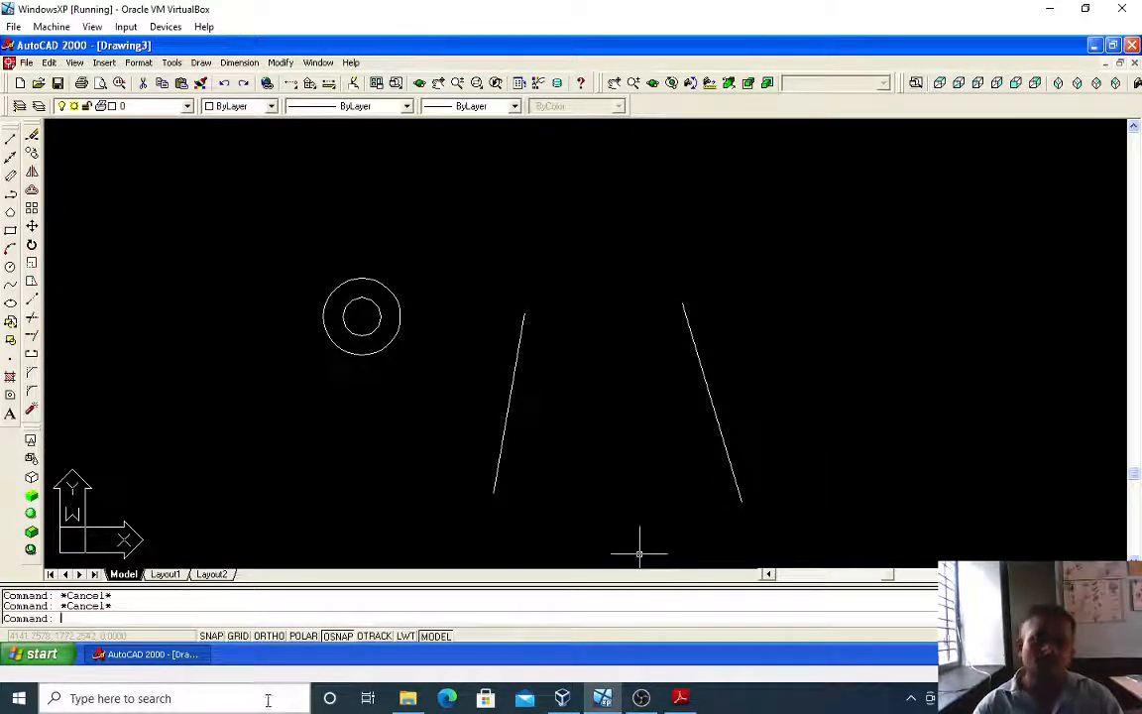
- Draw a two-point circle whose diameter runs from the left line's upper endpoint to the right line's lower endpoint
type("c")
key("Return")
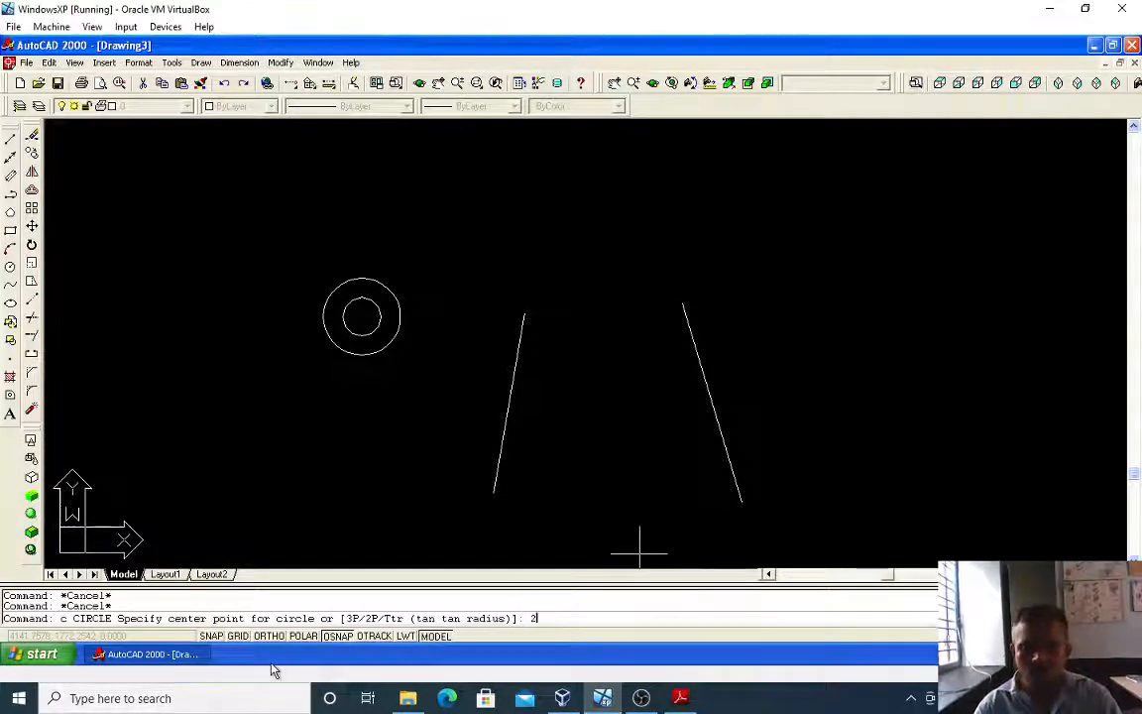
type("2p")
key("Return")
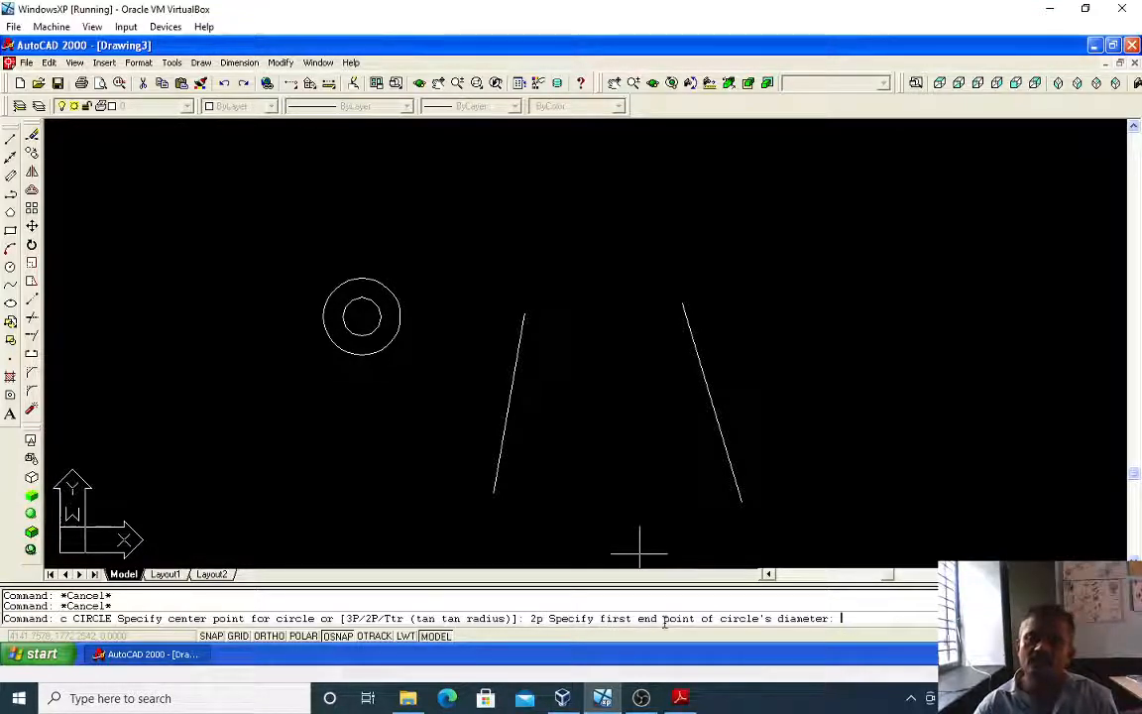
left_click(524, 315)
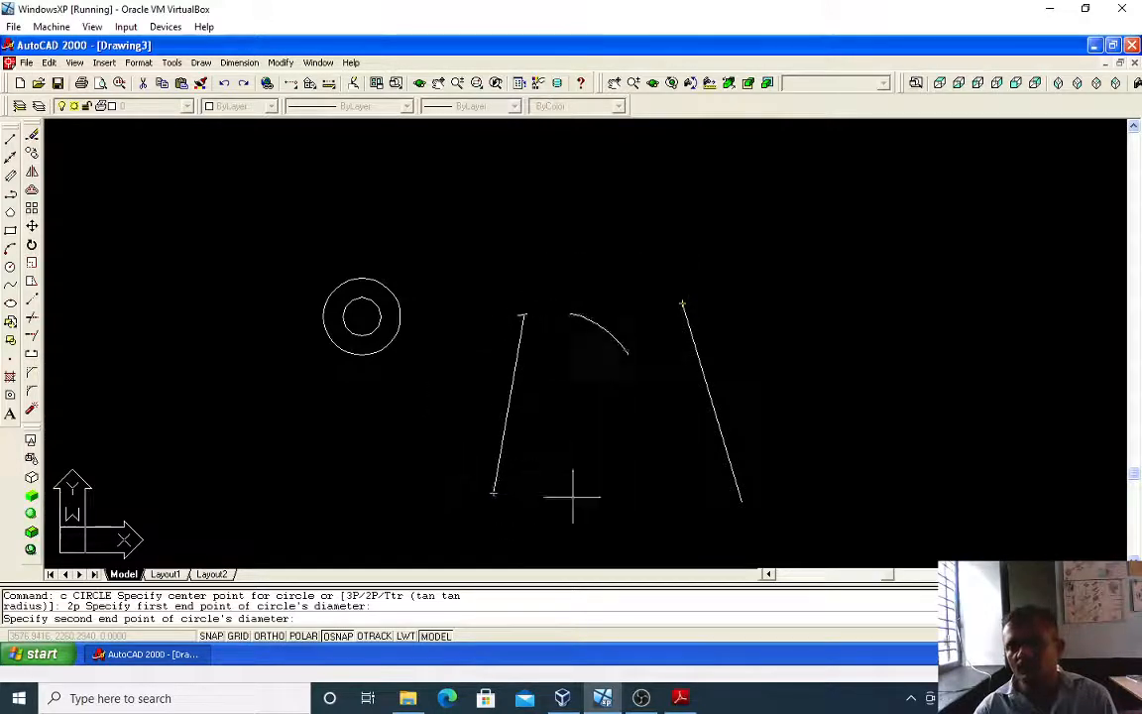
left_click(741, 503)
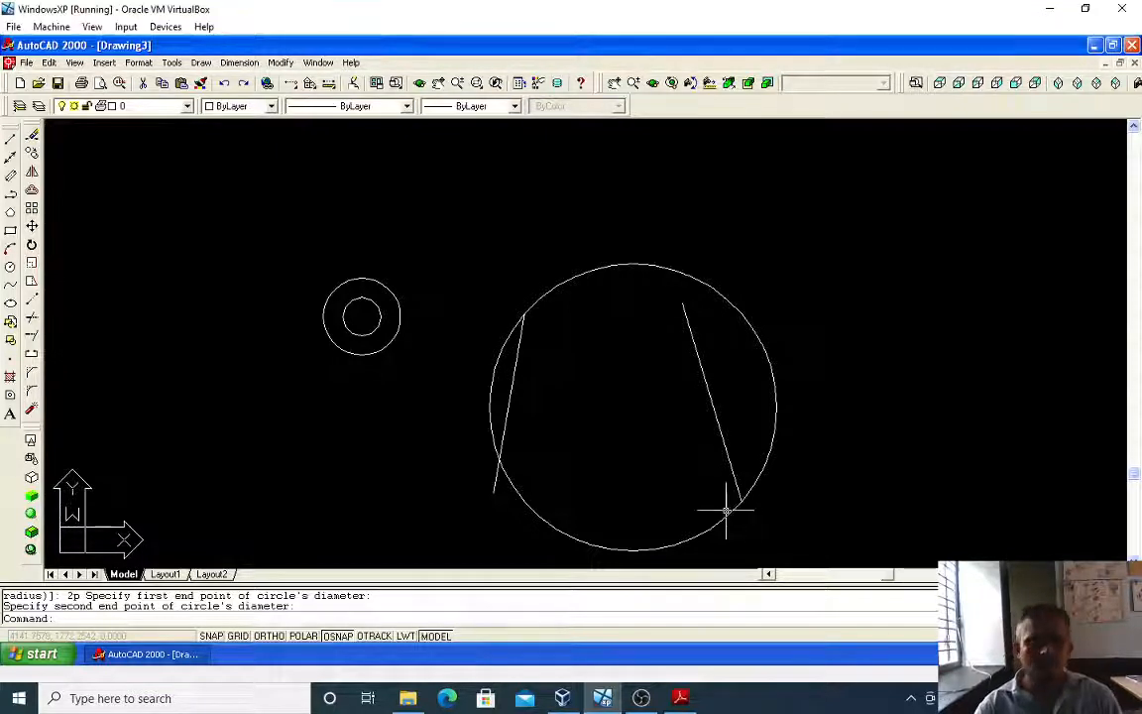
- Draw a three-point circle through the left line's lower endpoint and both the lower and upper endpoints of the right line
type("c")
key("Return")
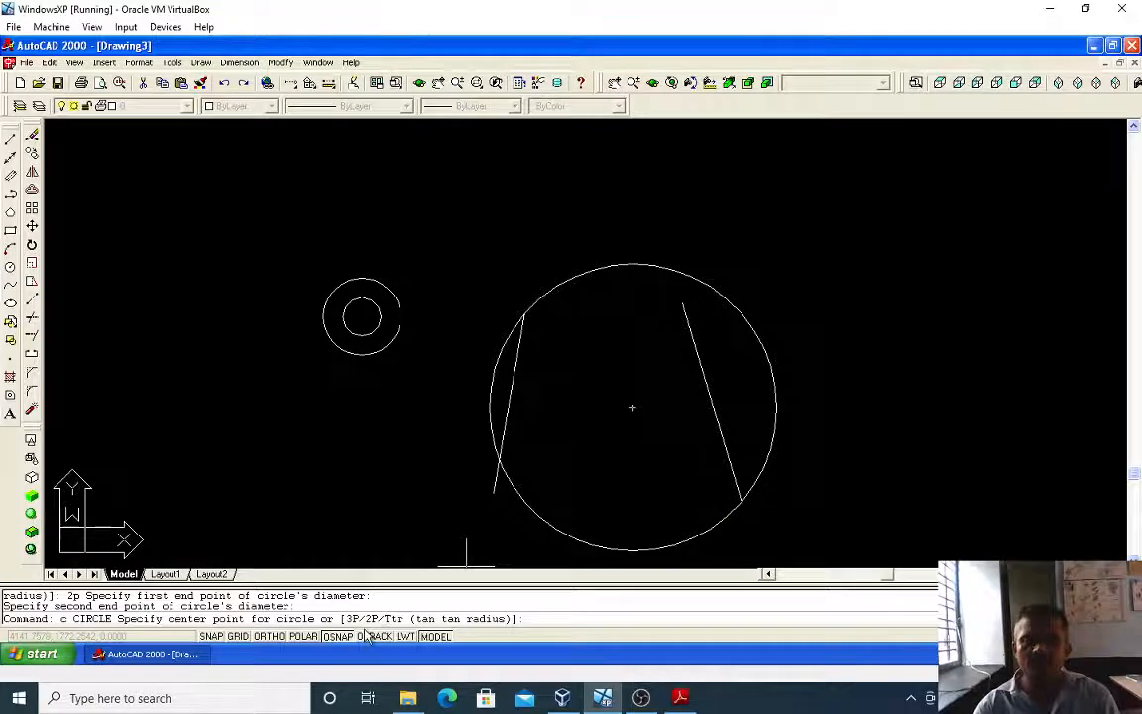
type("3")
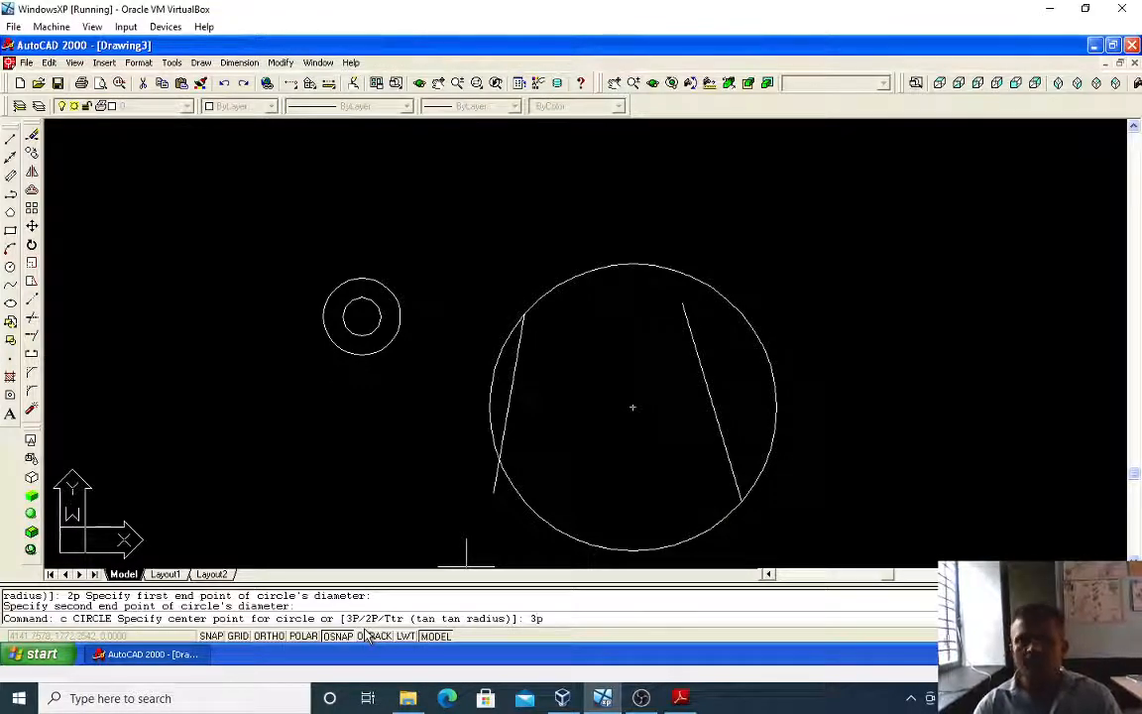
type("p")
key("Return")
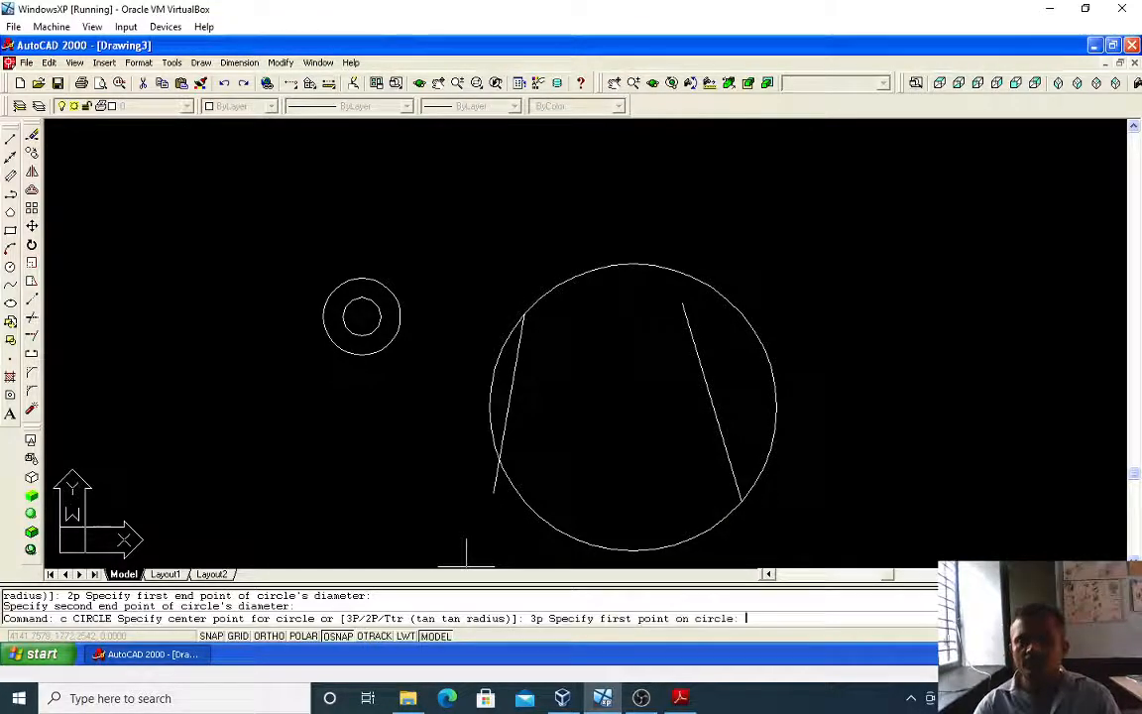
left_click(493, 492)
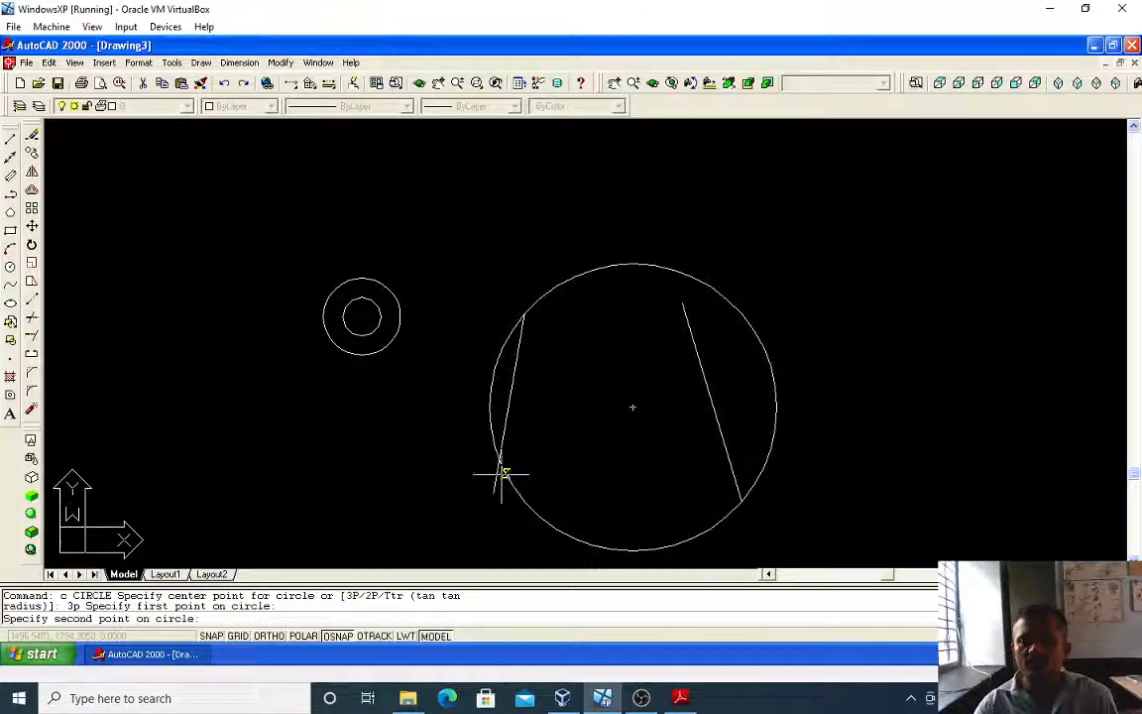
left_click(739, 501)
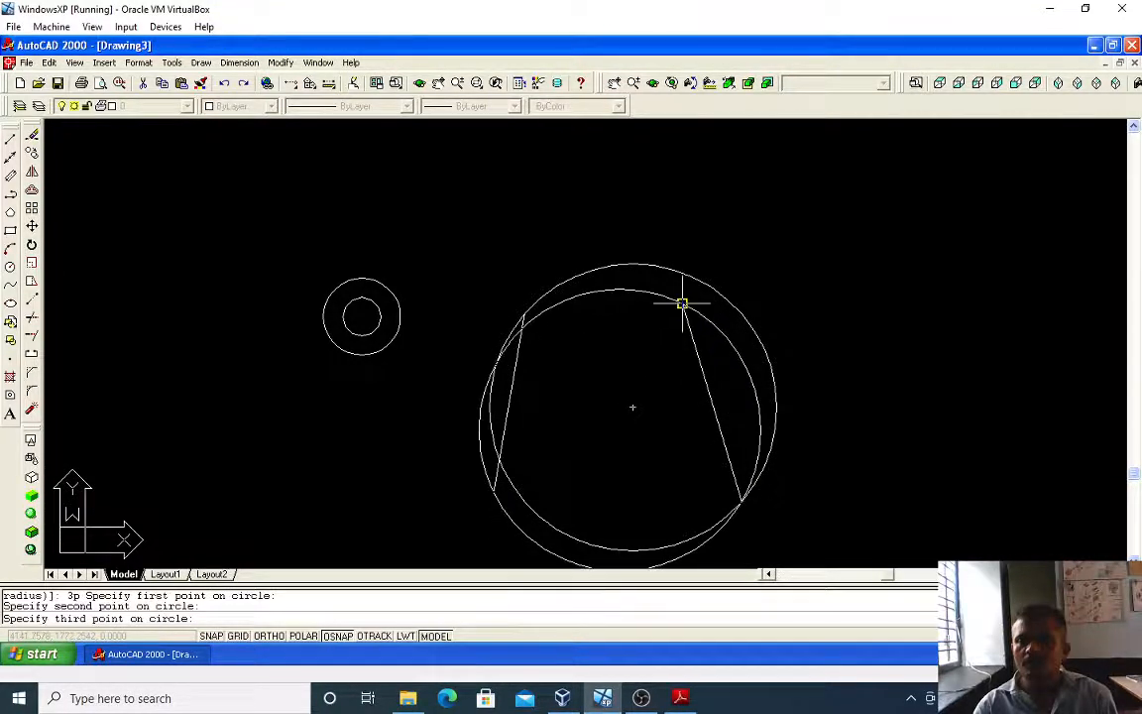
scroll(748, 452, "down", 3)
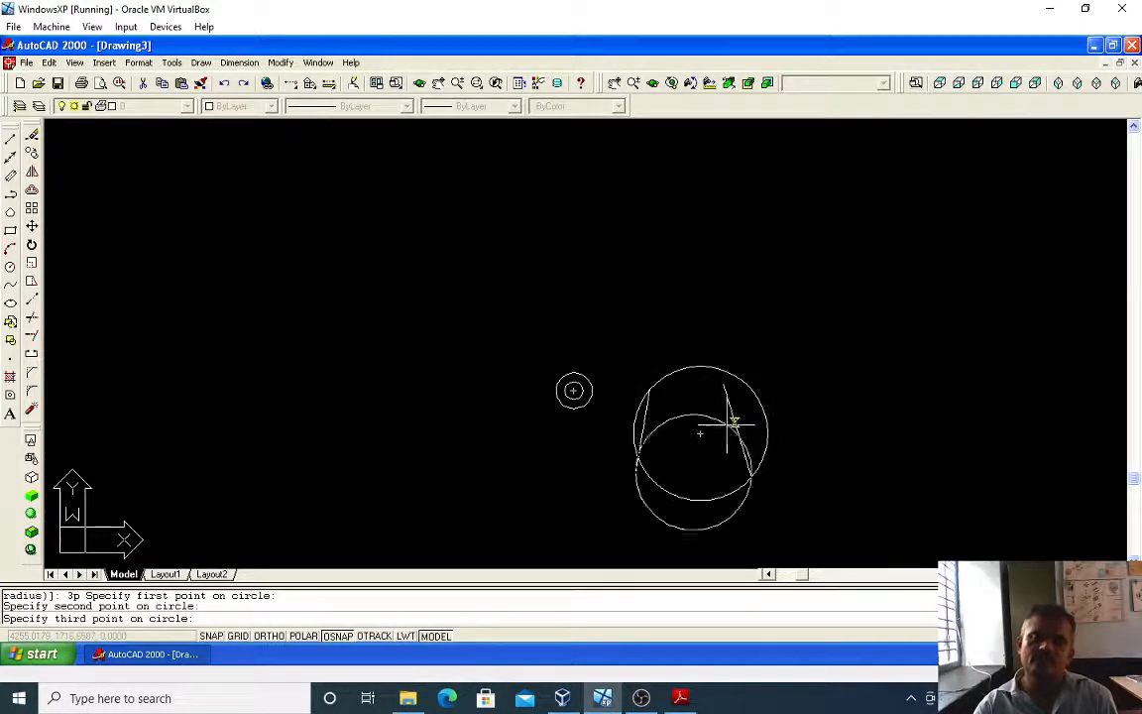
scroll(730, 411, "up", 3)
middle_click_drag(685, 419, 584, 332)
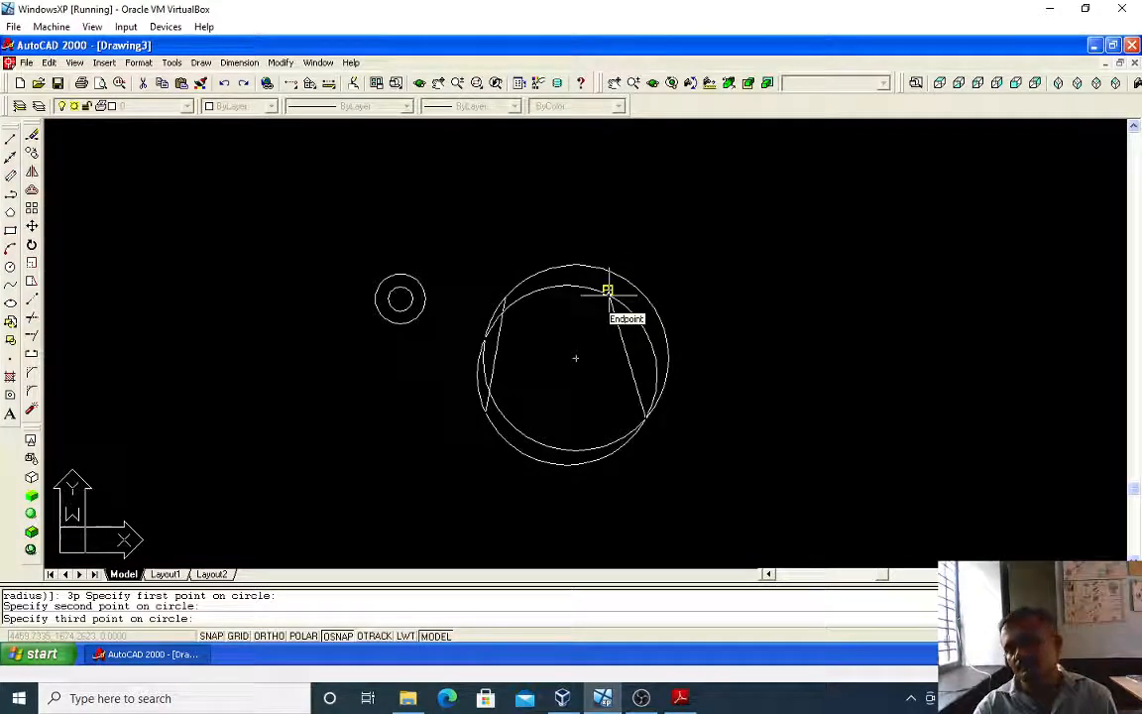
left_click(606, 289)
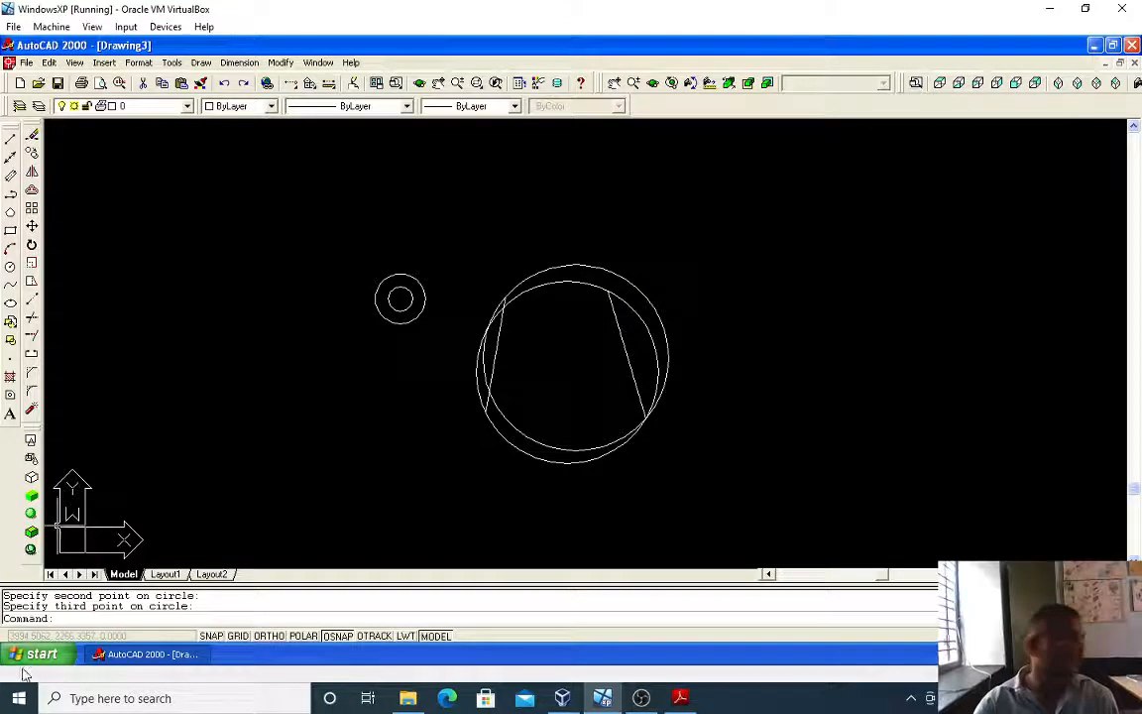
left_click(200, 62)
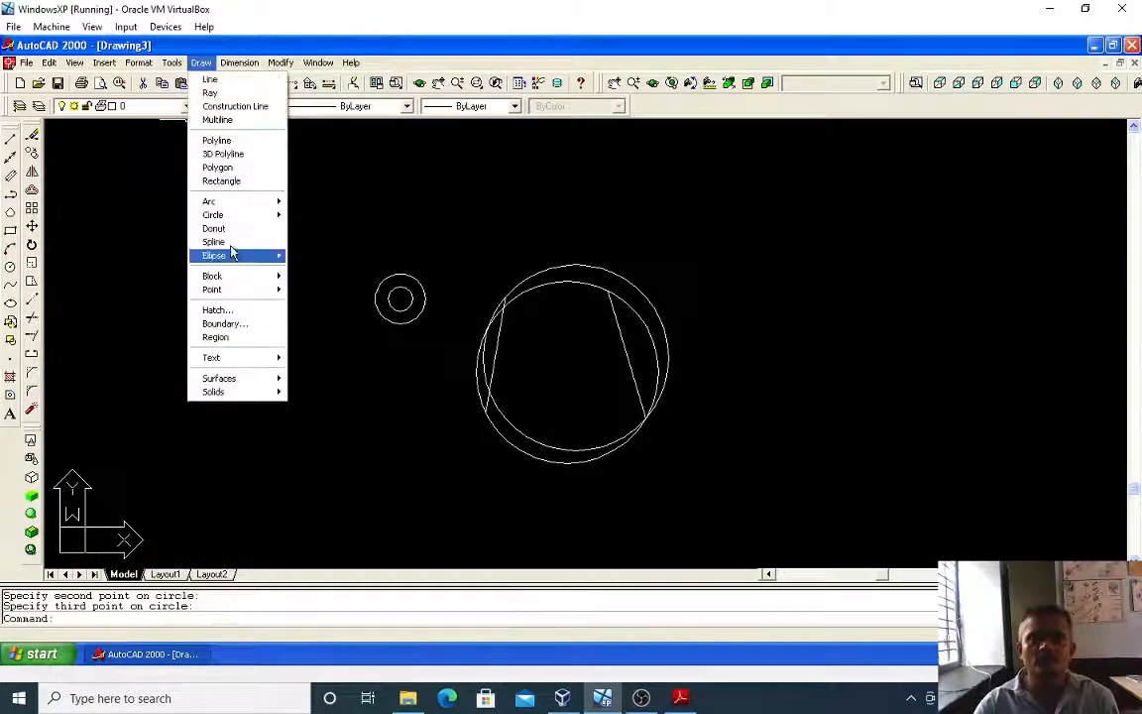
mouse_move(238, 214)
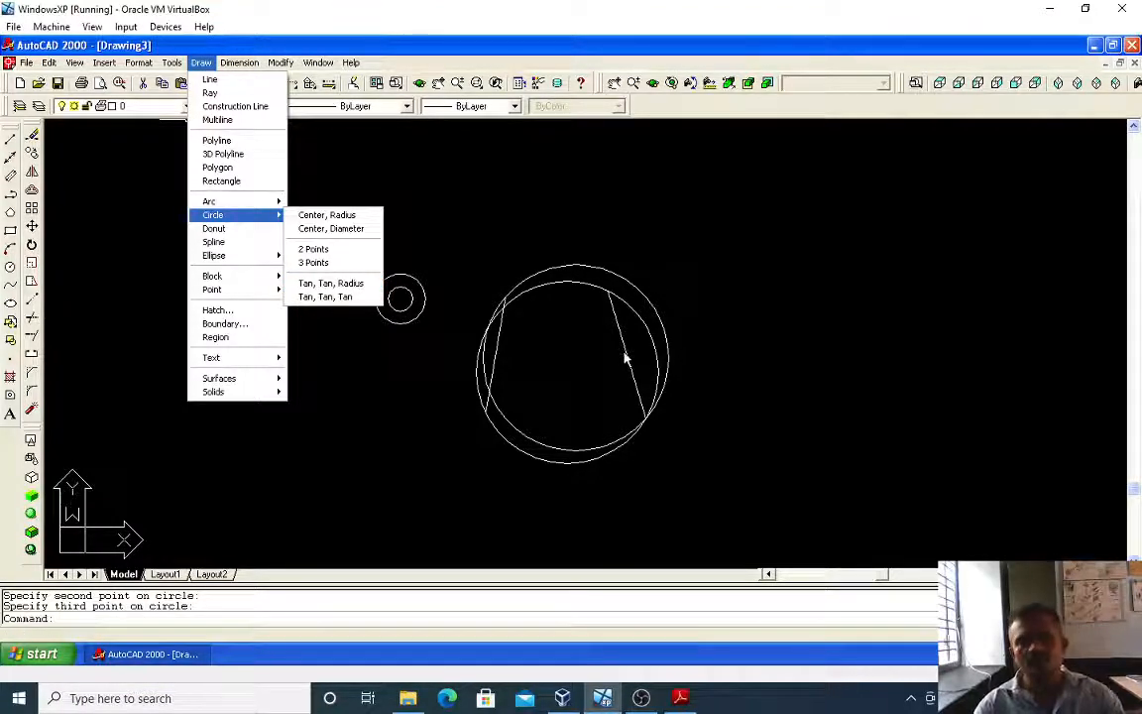
key("Escape")
key("Escape")
key("Escape")
- Draw a steep line in the empty space to the right of the circles, slanting slightly outward as it descends
scroll(721, 362, "down", 1)
middle_click_drag(722, 371, 482, 361)
key("Escape")
type("l")
key("Return")
left_click(588, 253)
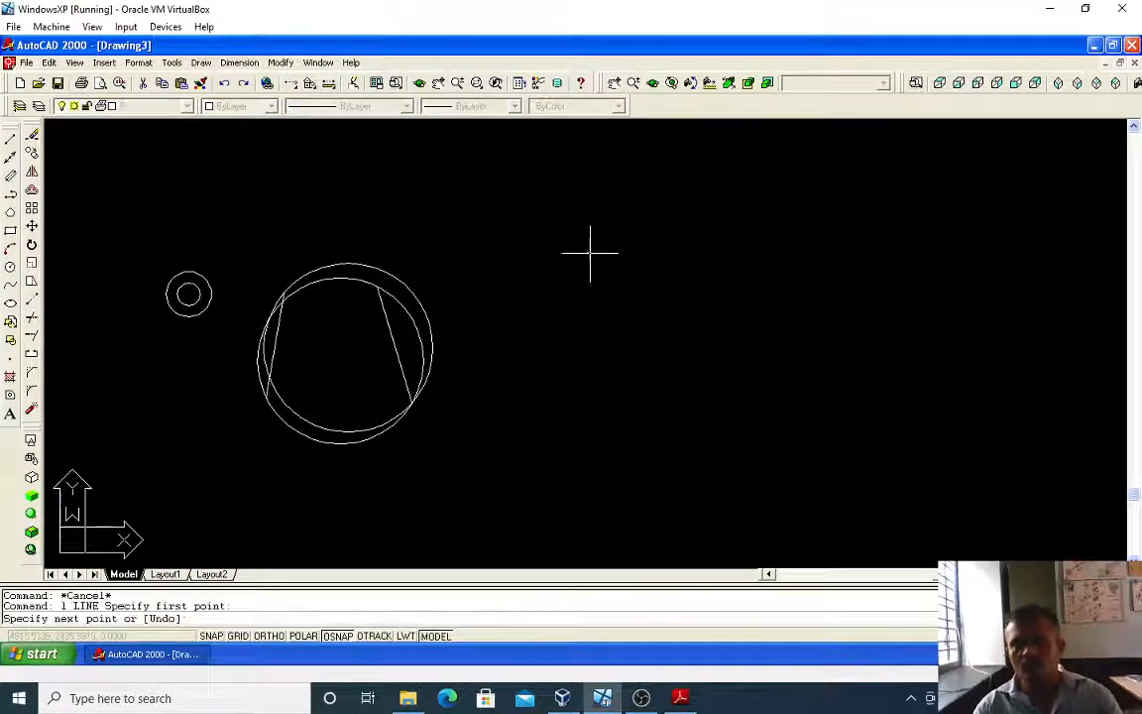
left_click(616, 417)
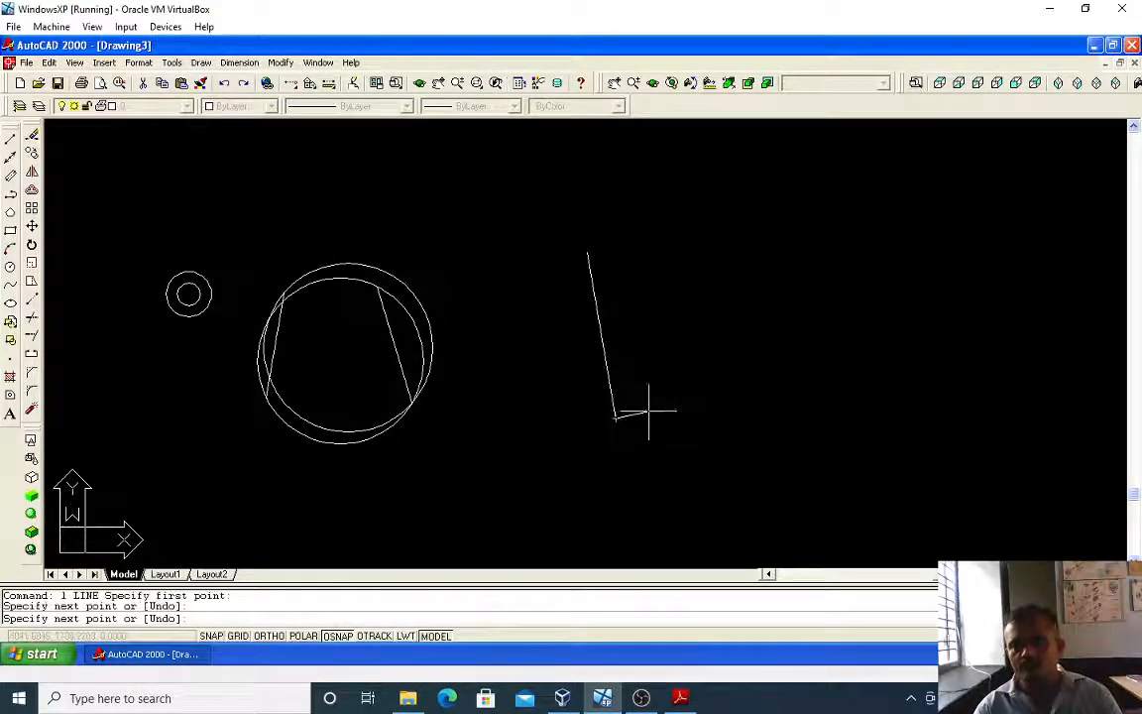
key("Return")
- Draw a second line to the right of the new one, slanting more strongly downward and outward, and end the Line command
key("Return")
left_click(674, 229)
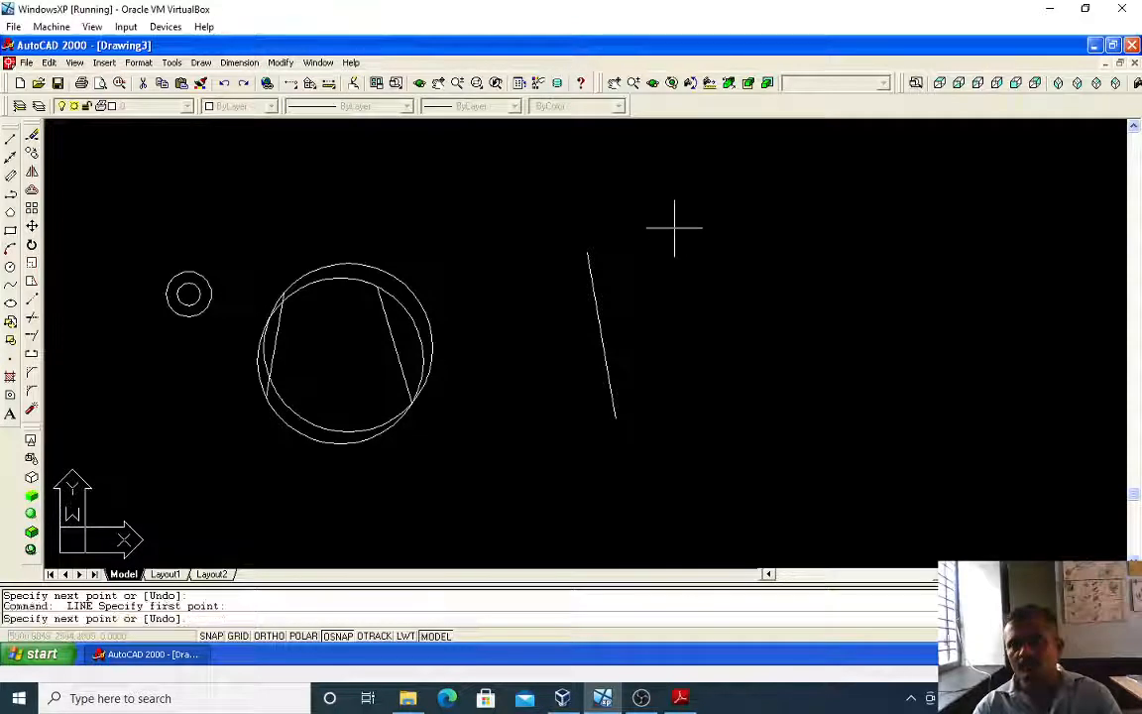
left_click(771, 371)
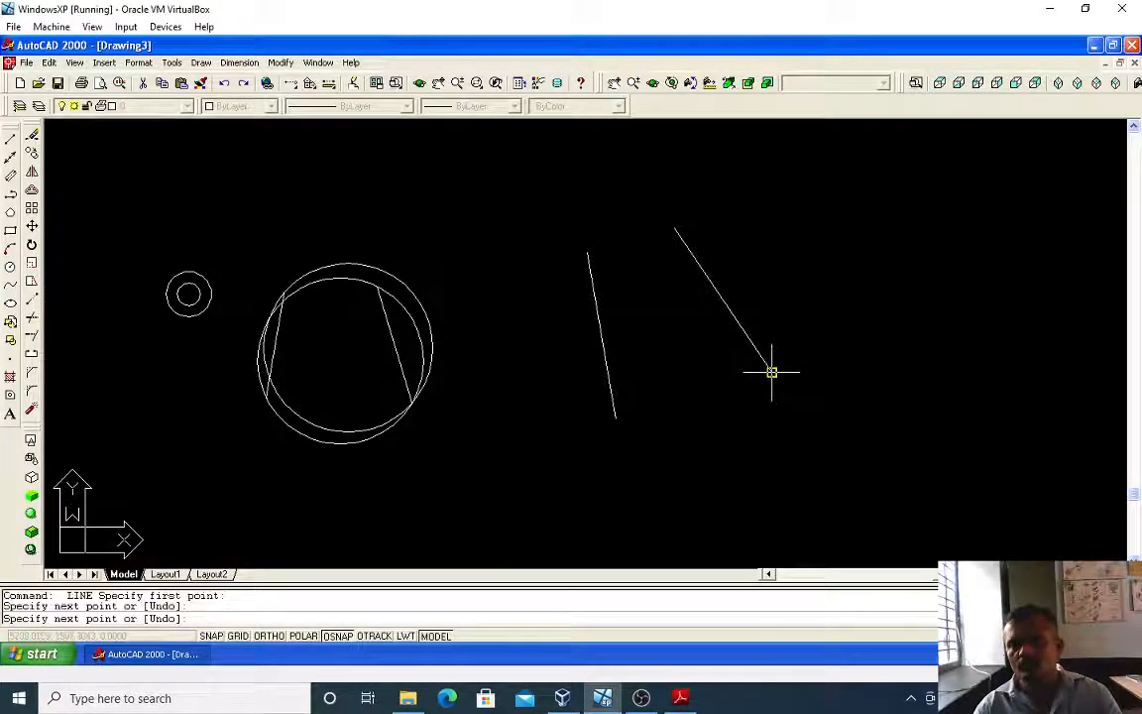
key("Return")
key("Escape")
key("Escape")
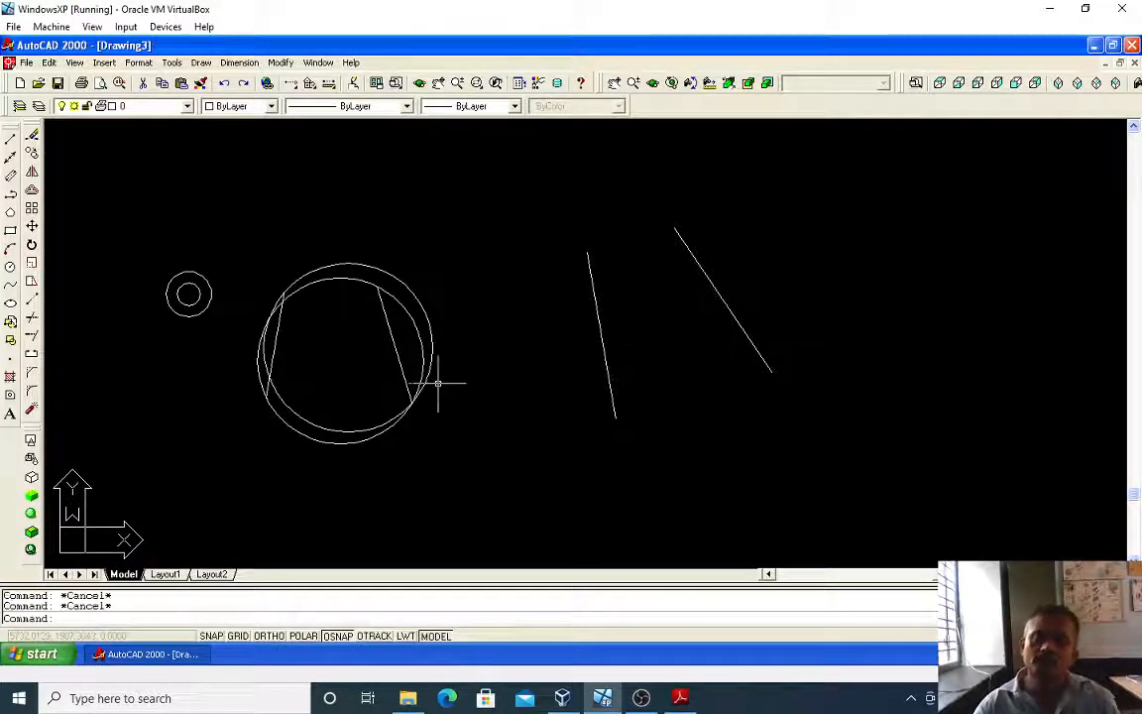
scroll(441, 391, "up", 1)
scroll(654, 436, "down", 1)
middle_click_drag(705, 415, 602, 421)
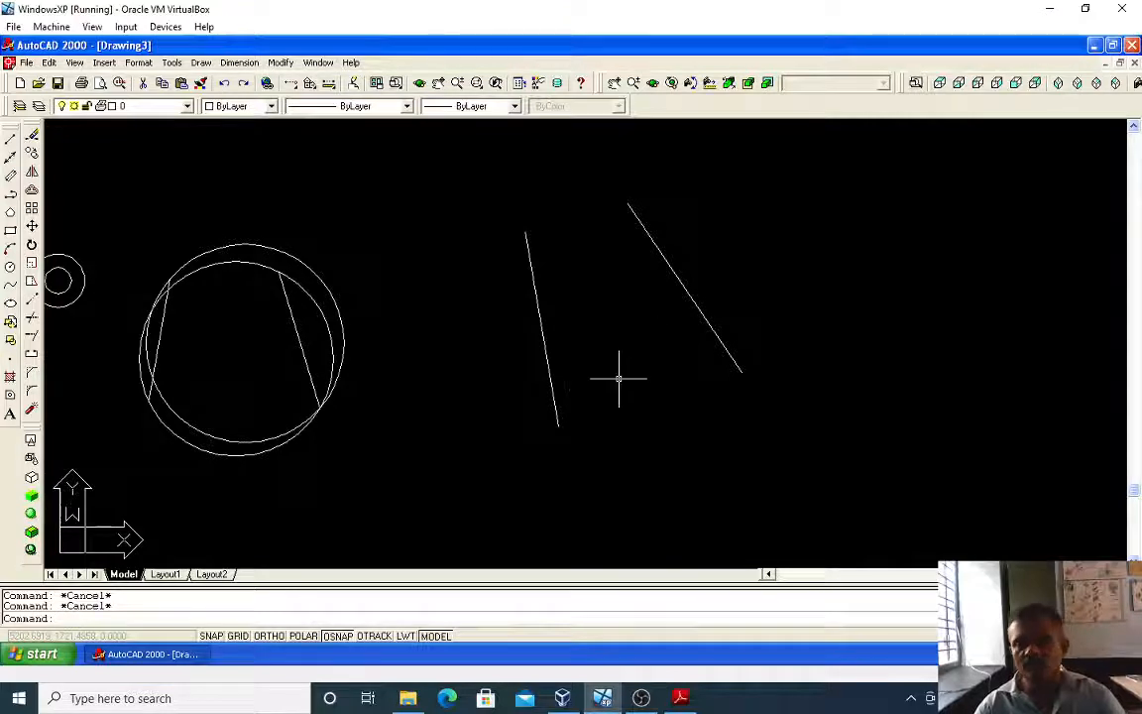
left_click(203, 66)
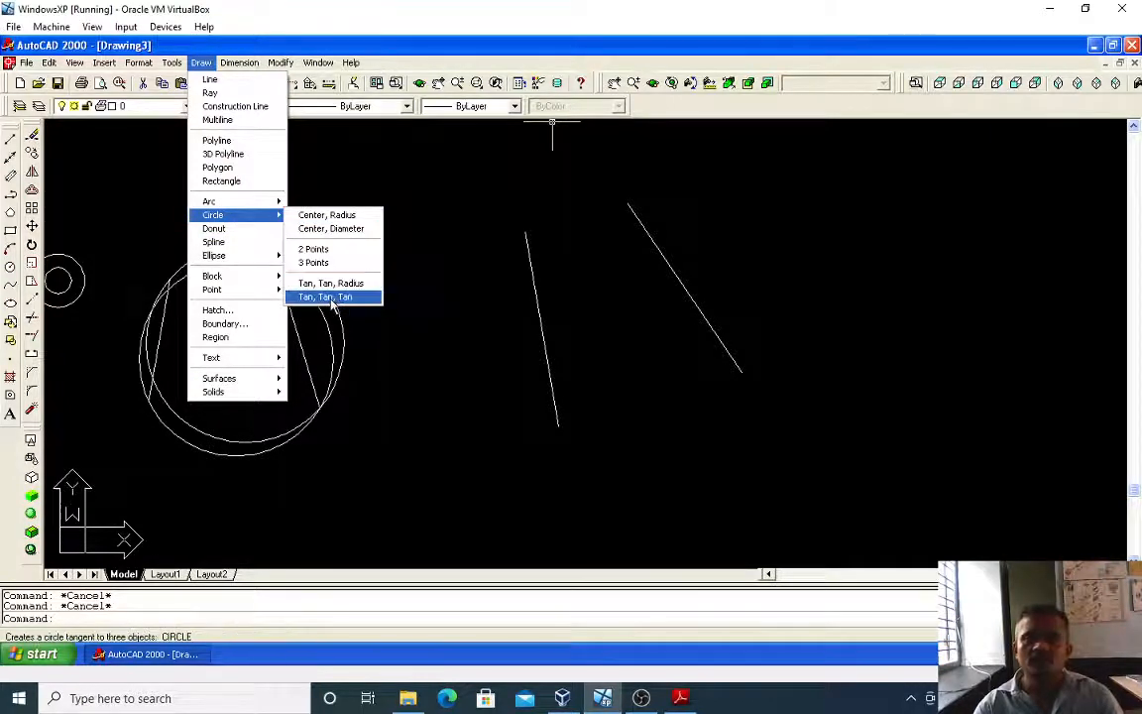
left_click(151, 627)
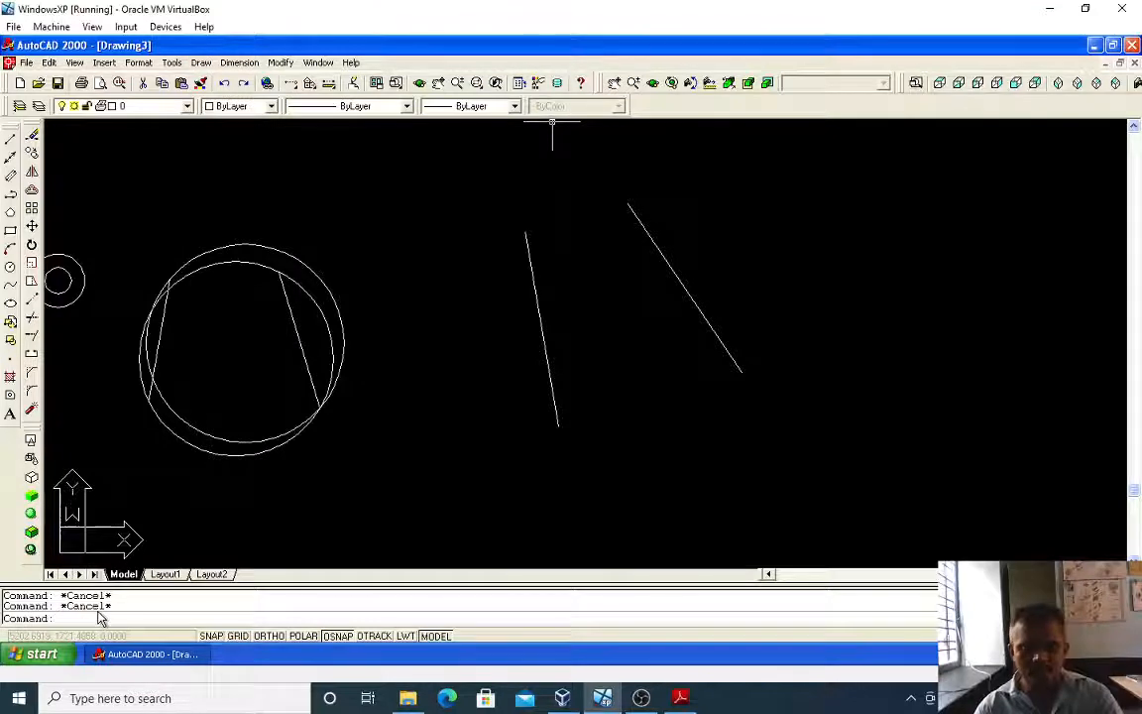
type("c")
key("Return")
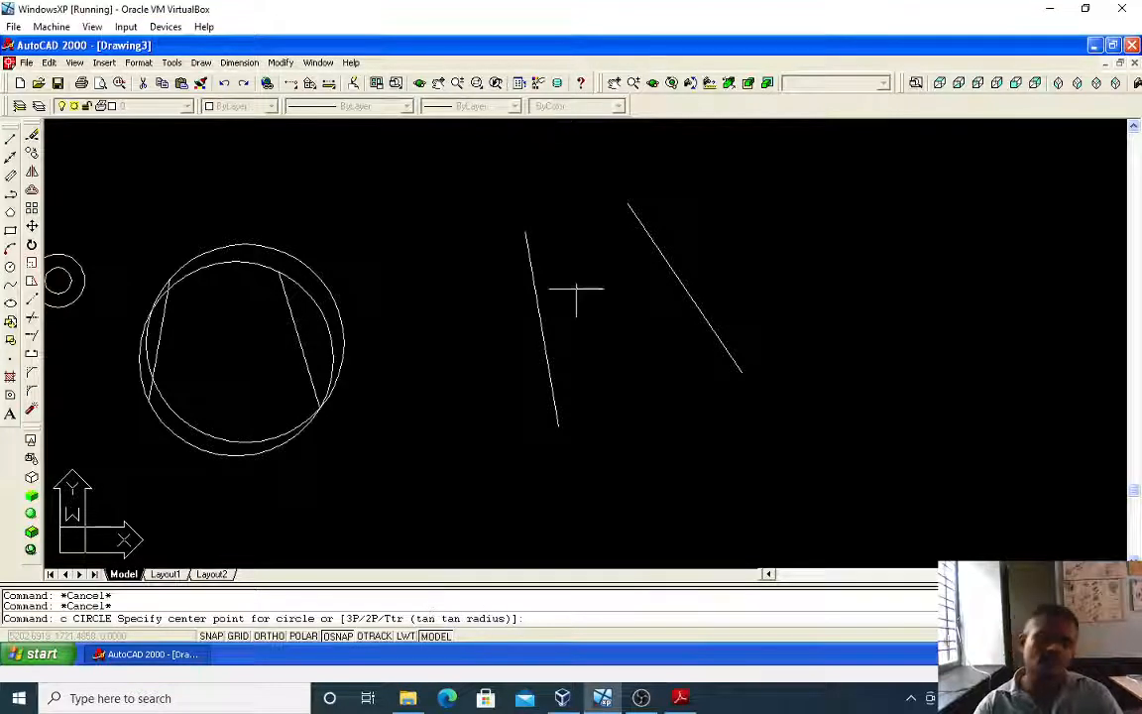
key("Escape")
- Draw a Tan, Tan, Radius circle of radius 400 tangent to the two newly drawn slanted lines
left_click(201, 62)
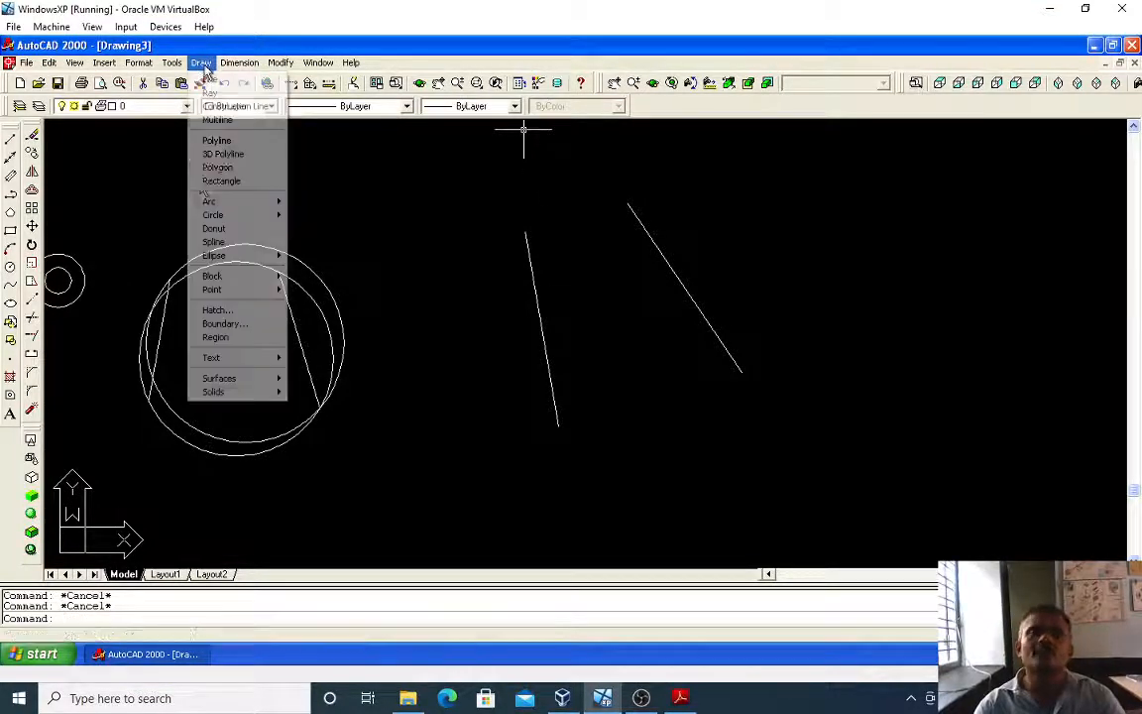
mouse_move(241, 218)
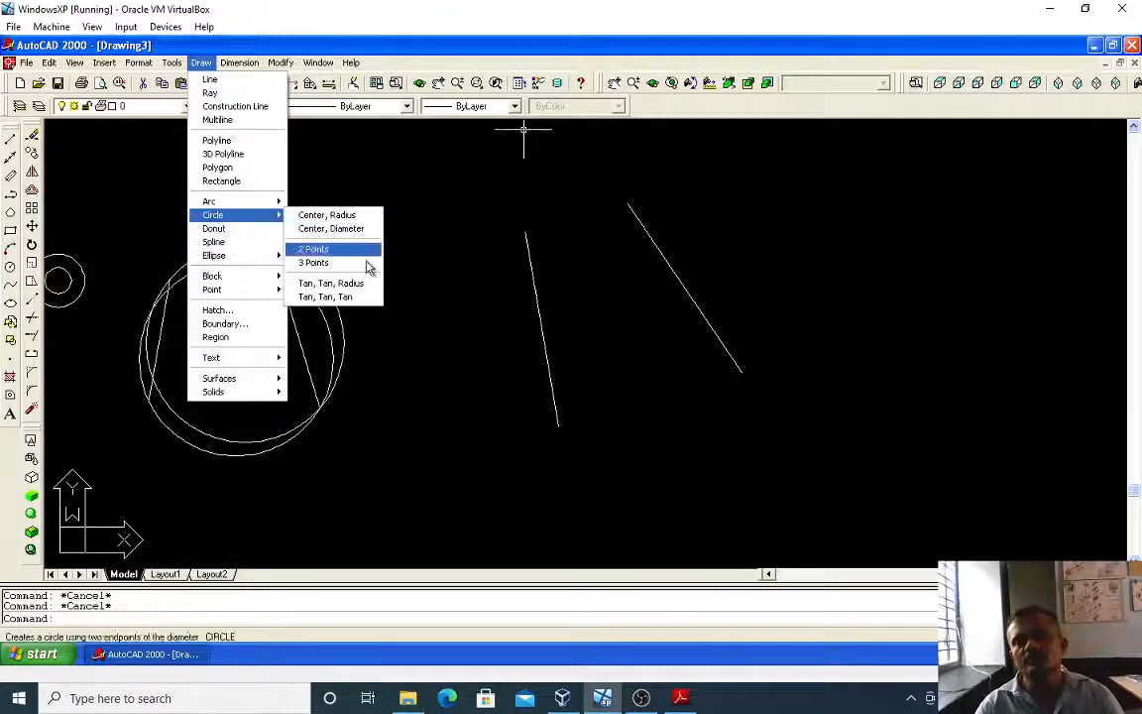
left_click(330, 283)
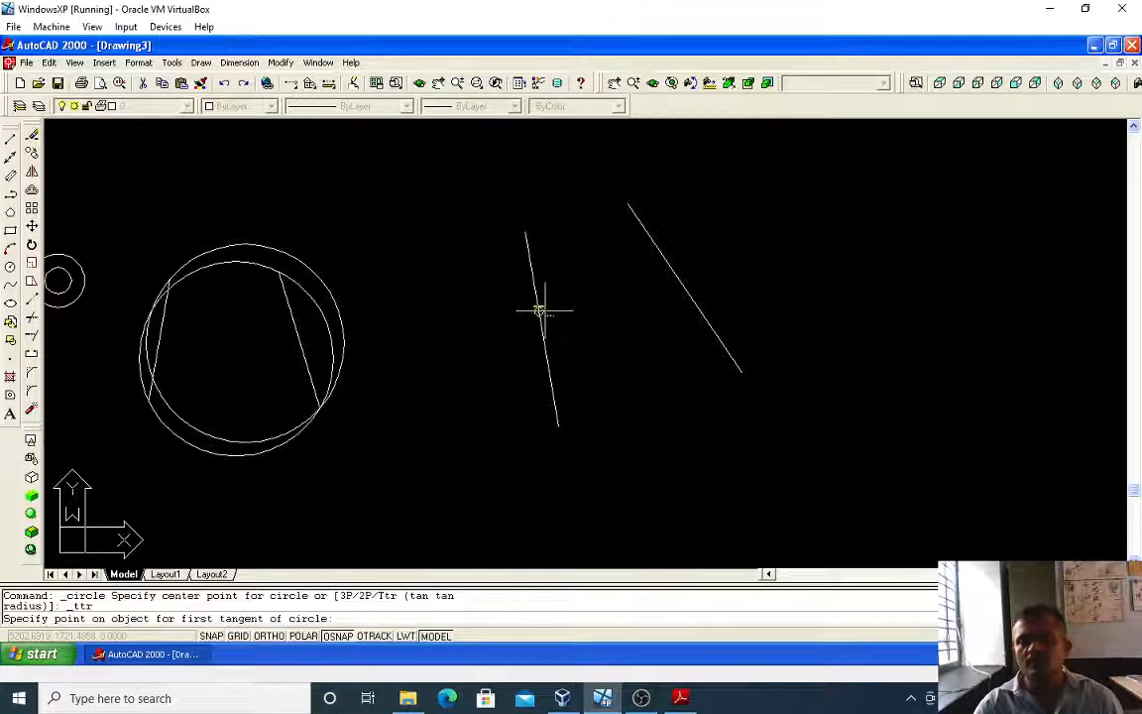
left_click(544, 340)
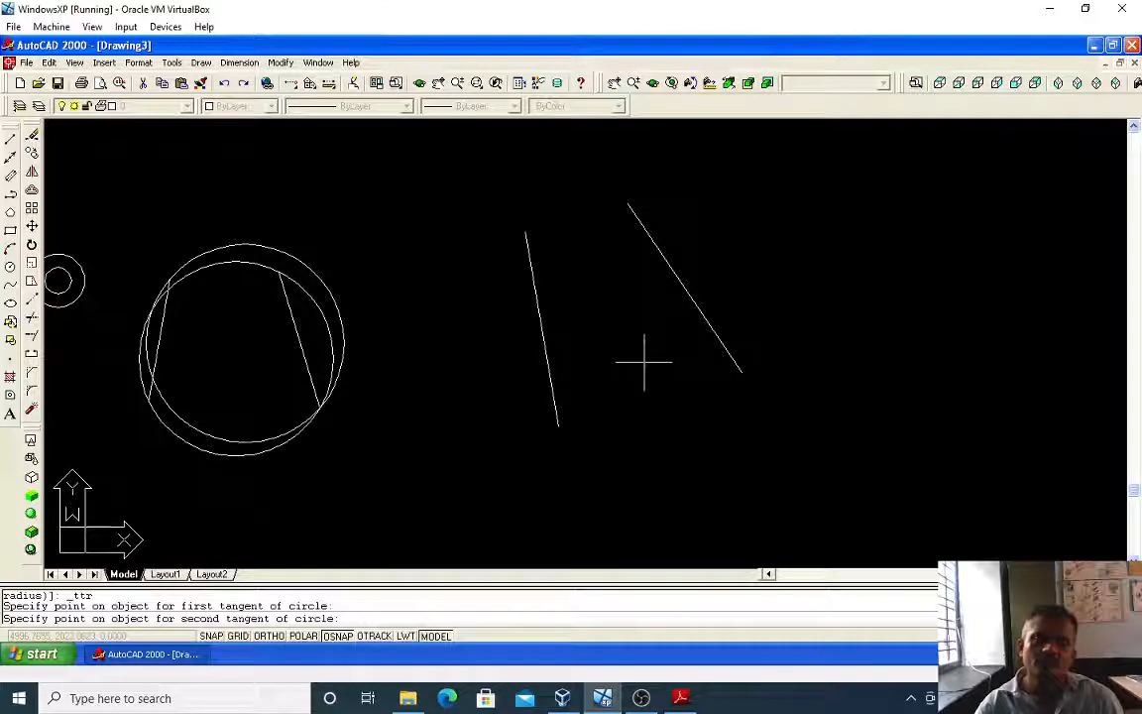
left_click(688, 295)
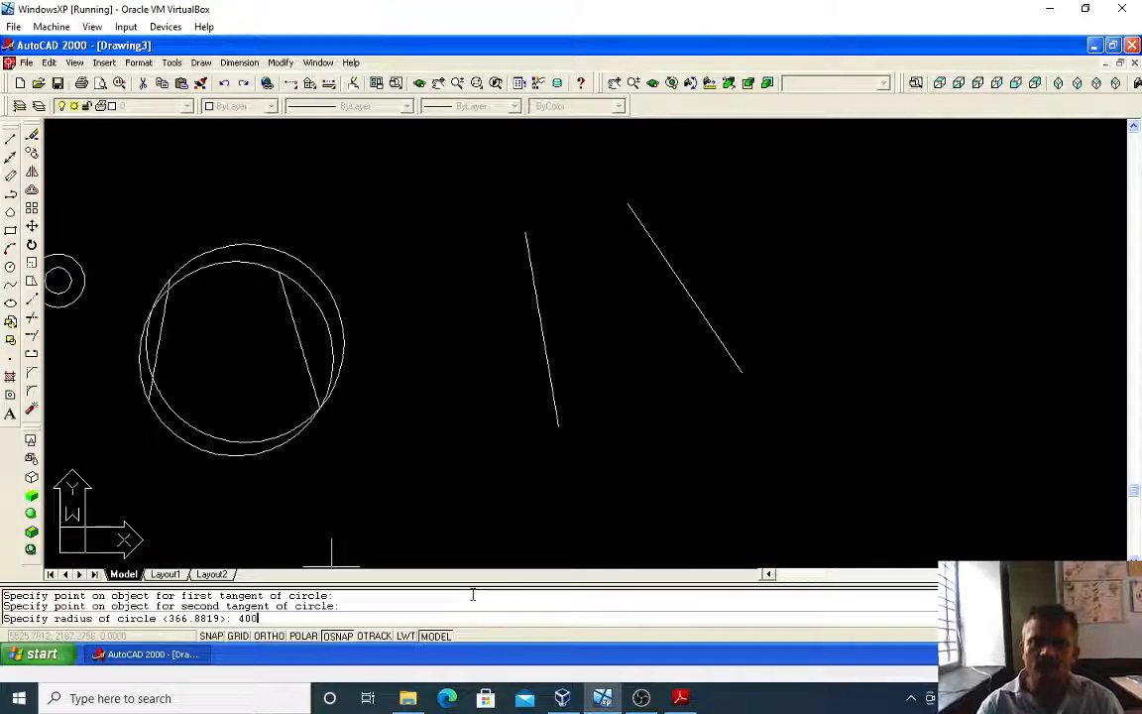
type("0")
key("Return")
- Erase the 400-radius circle tangent to the two slanted lines
scroll(423, 499, "down", 3)
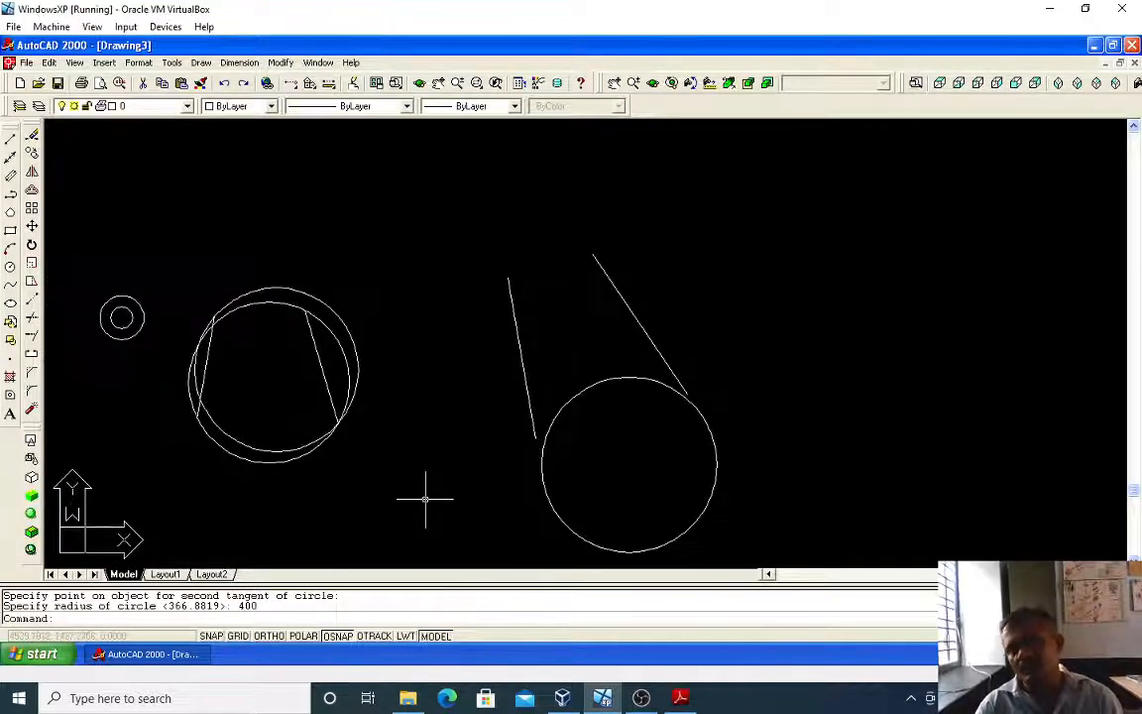
scroll(634, 514, "up", 1)
scroll(640, 516, "up", 2)
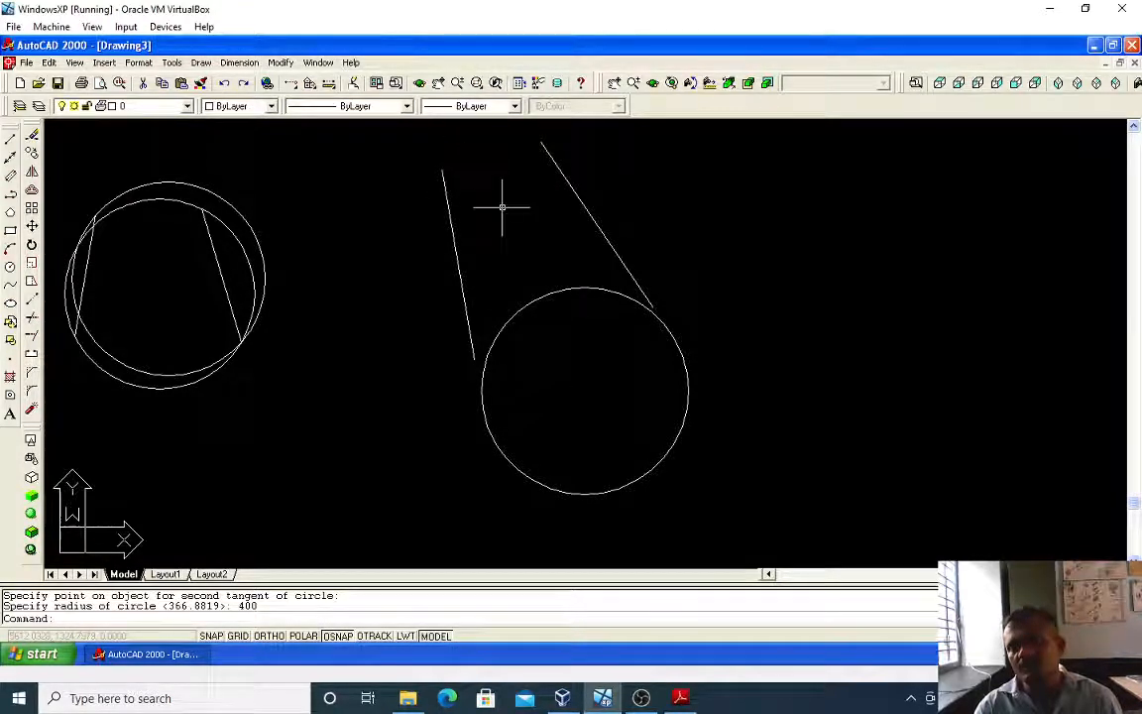
scroll(511, 257, "down", 1)
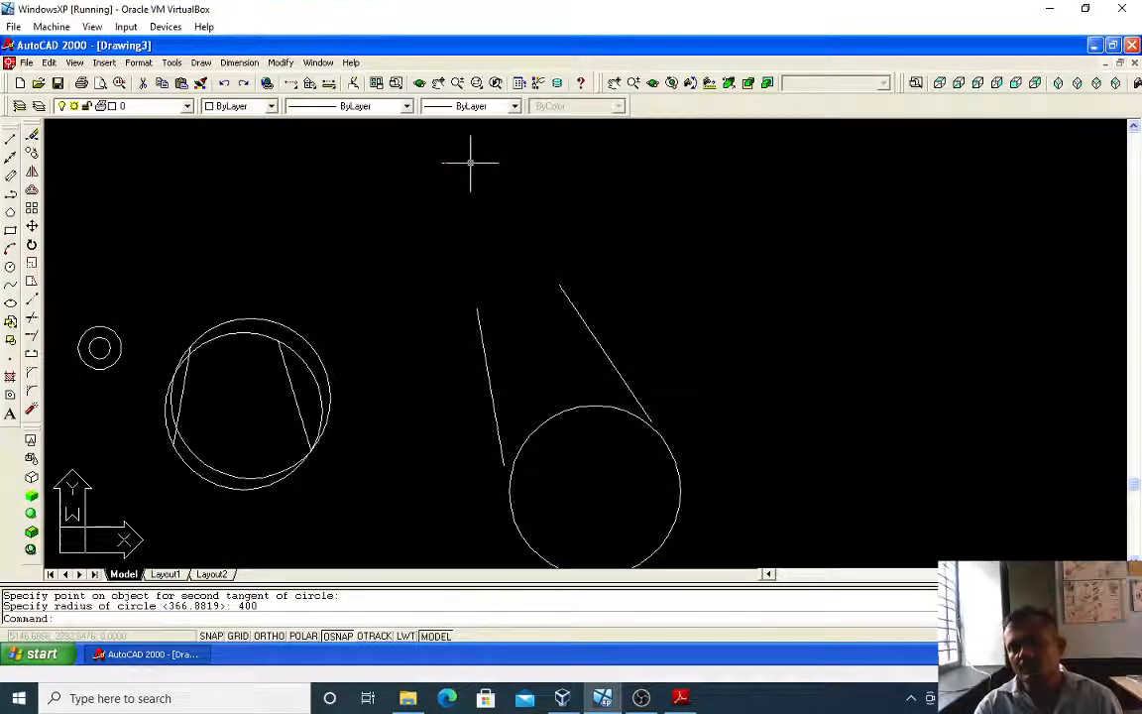
scroll(617, 470, "up", 2)
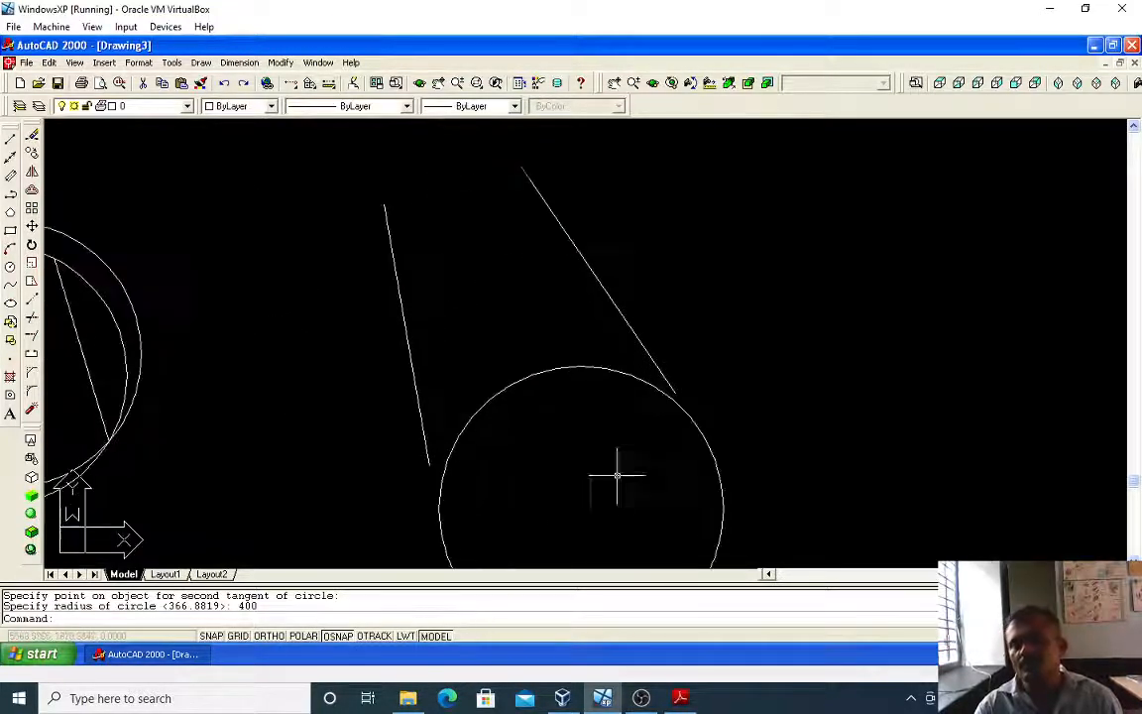
middle_click_drag(593, 434, 582, 400)
left_click(556, 367)
left_click(469, 286)
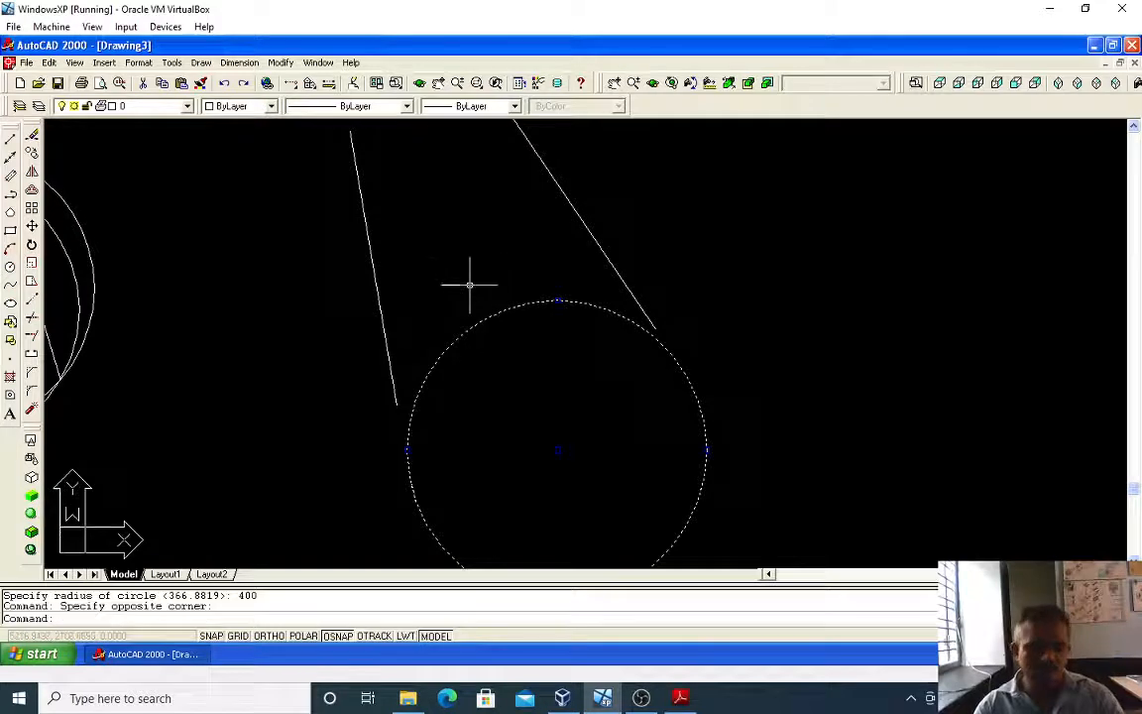
type("e")
key("Return")
key("Escape")
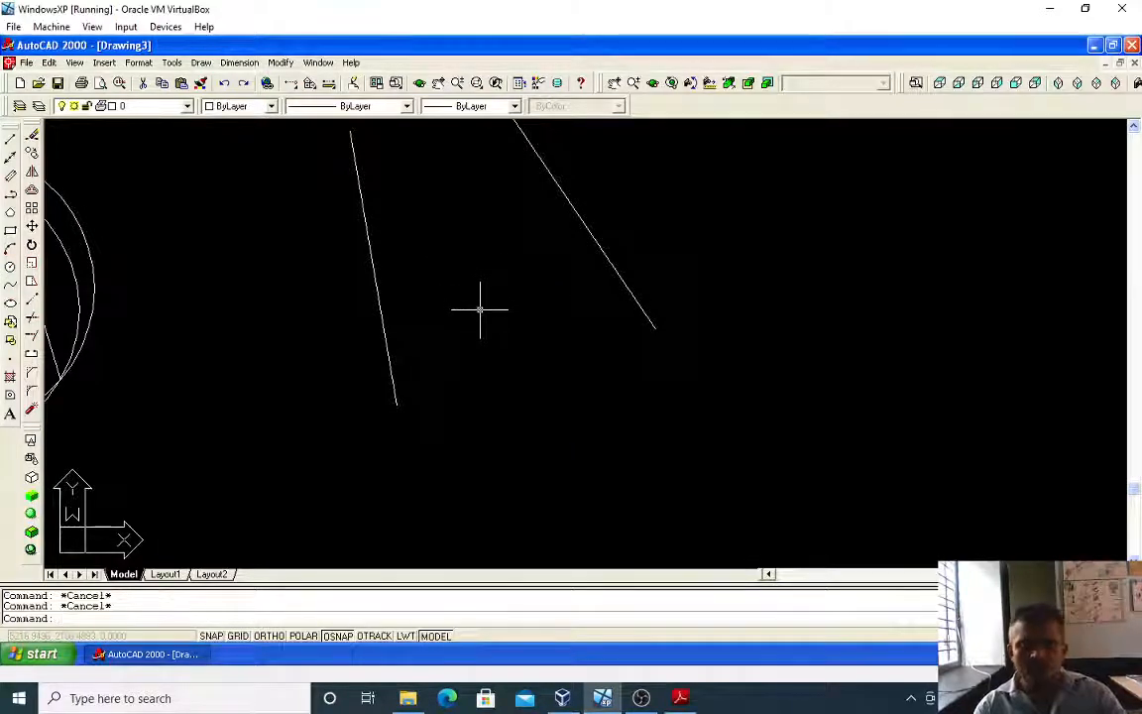
- Draw a Tan, Tan, Radius circle of radius 380 tangent to the two separate slanted lines
left_click(201, 62)
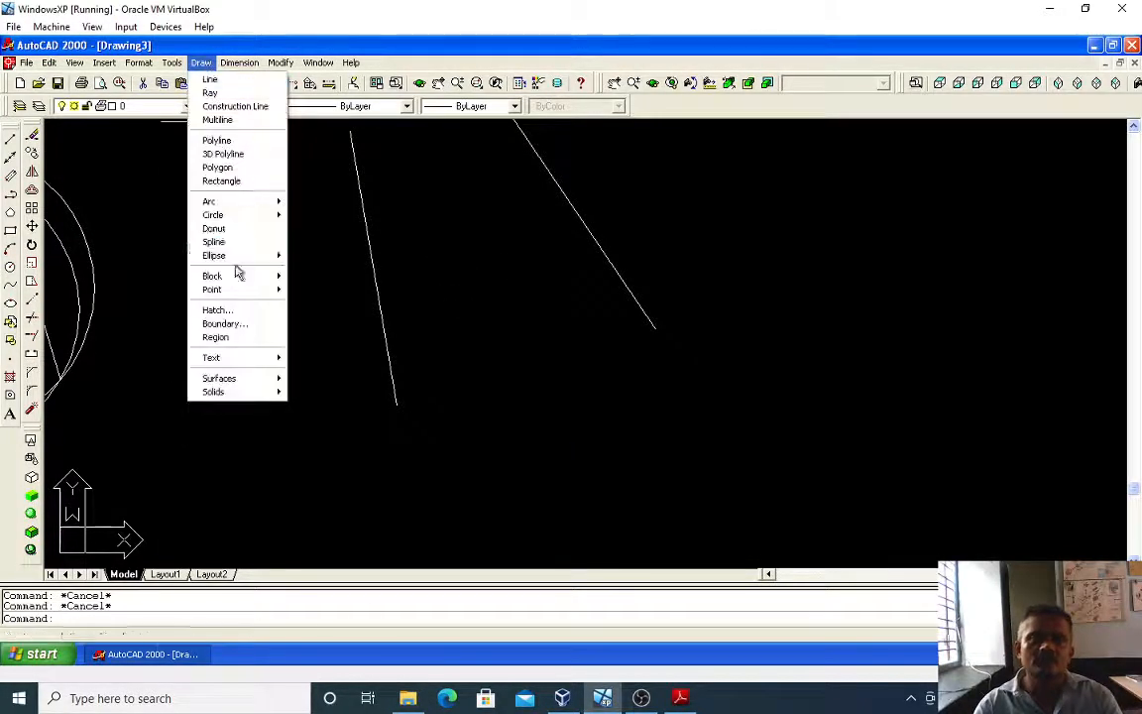
mouse_move(223, 215)
left_click(330, 282)
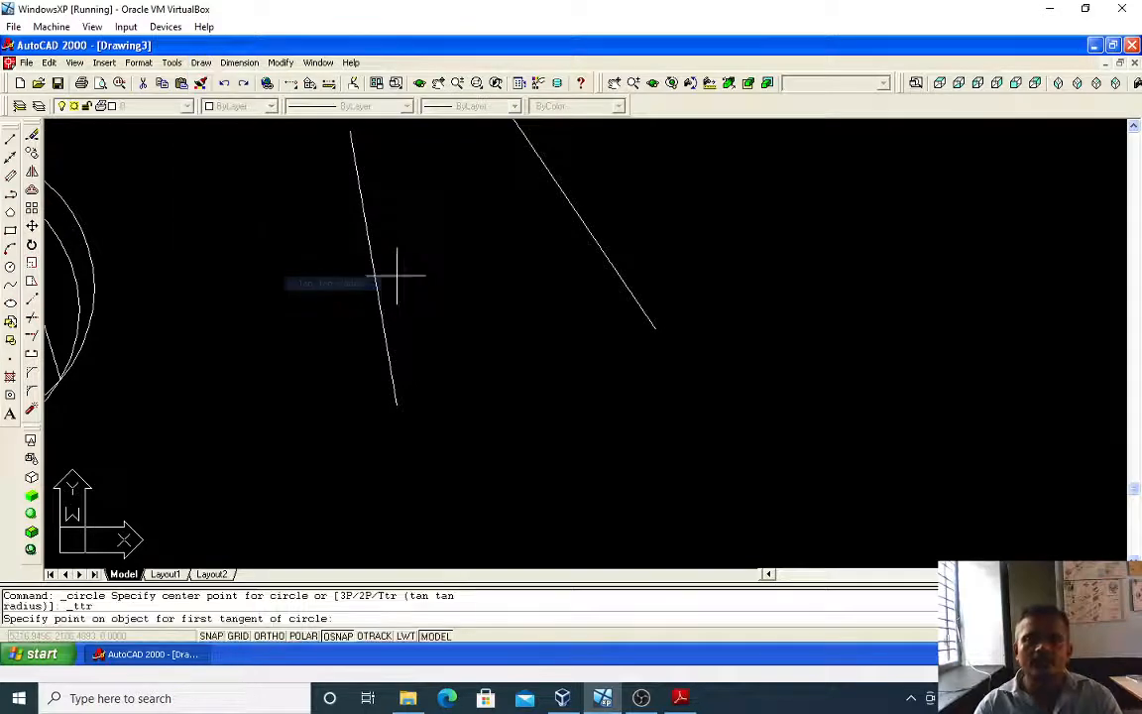
left_click(375, 262)
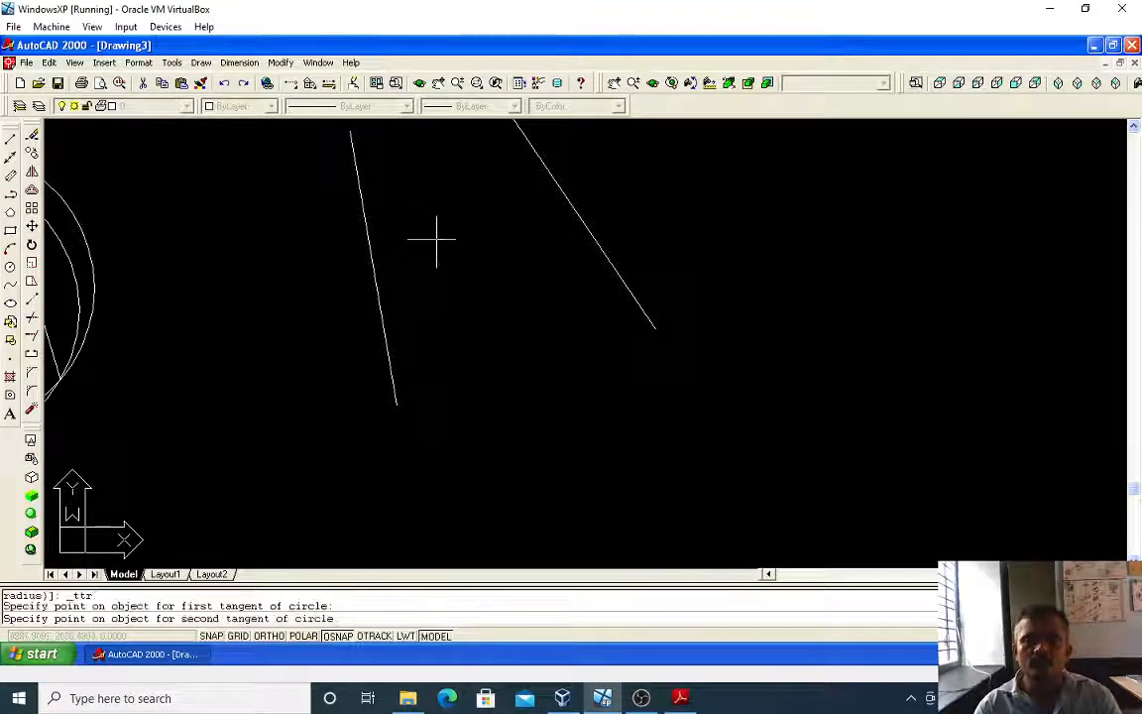
left_click(558, 186)
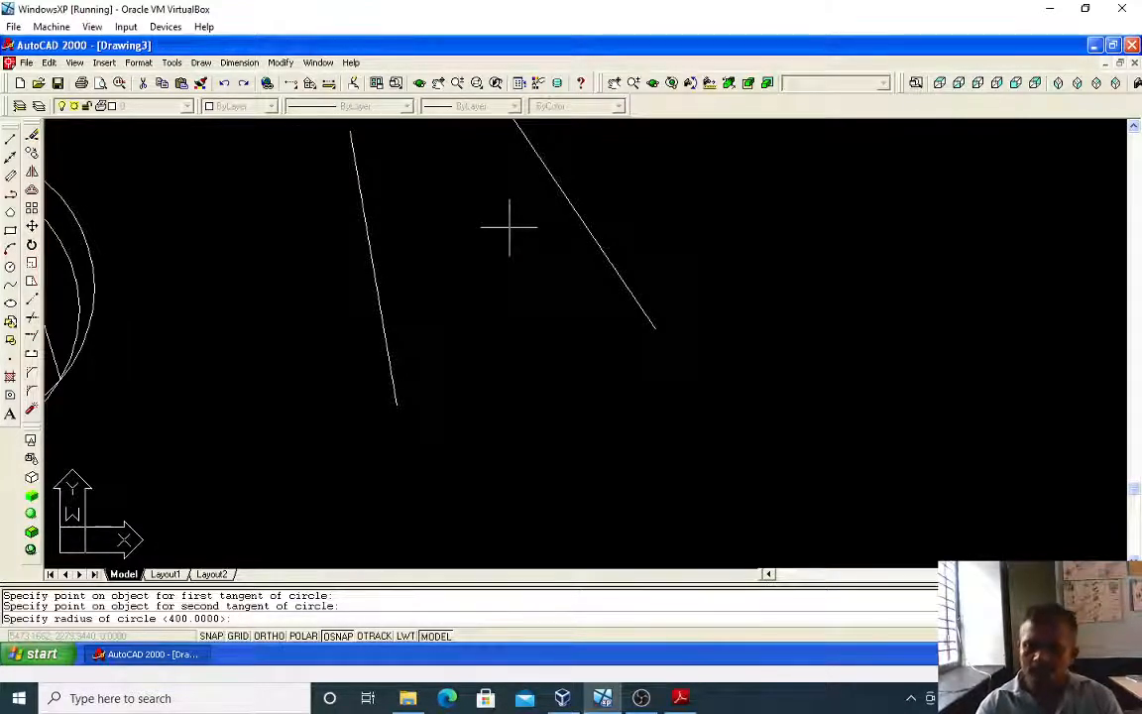
type("380")
key("Return")
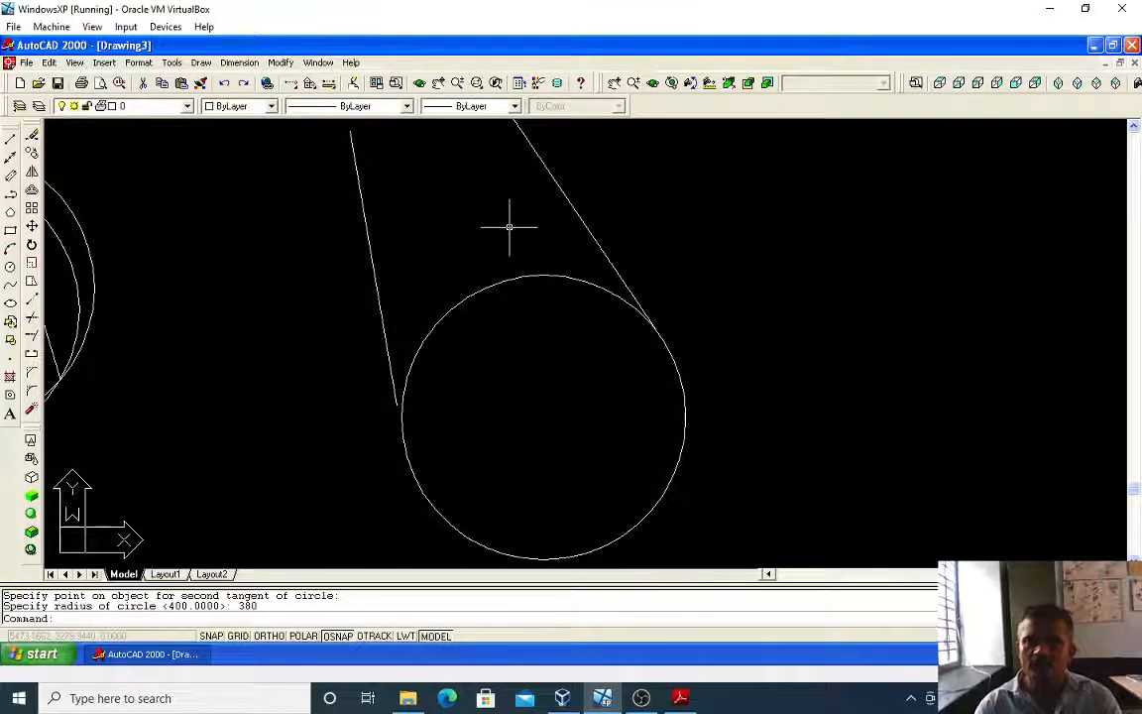
- Extend both slanted lines to meet the 380-radius circle, using the circle as the boundary edge
scroll(522, 299, "up", 3)
scroll(534, 461, "down", 1)
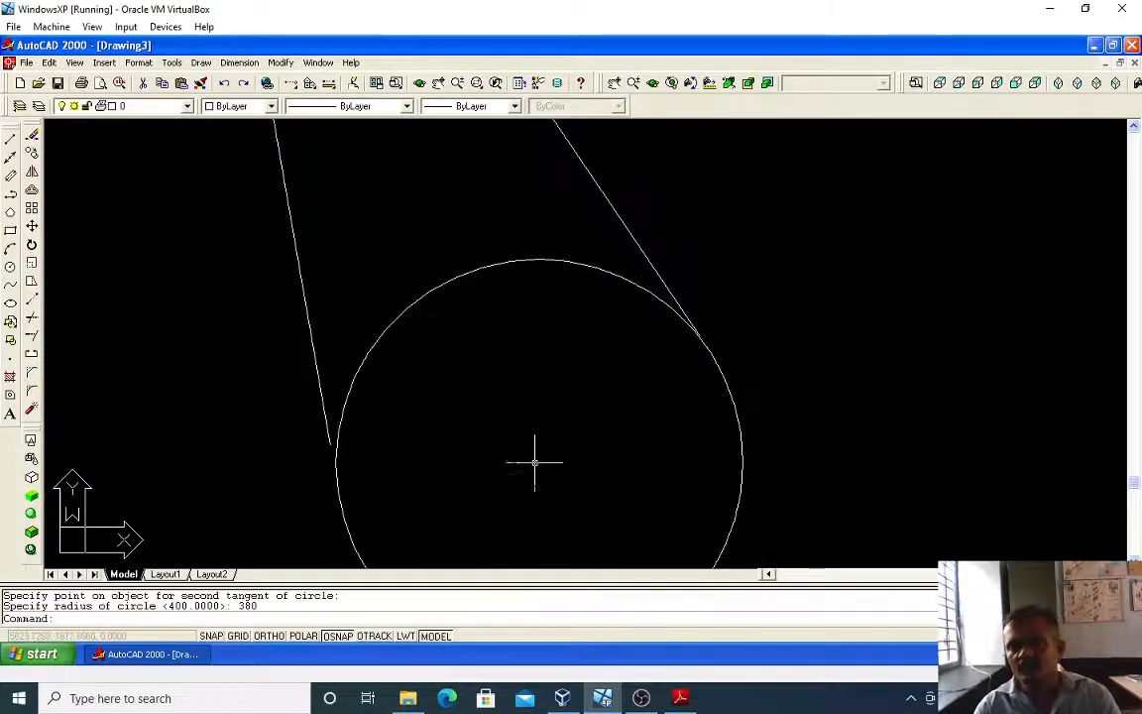
scroll(534, 462, "down", 1)
middle_click_drag(504, 466, 468, 331)
key("Escape")
key("Escape")
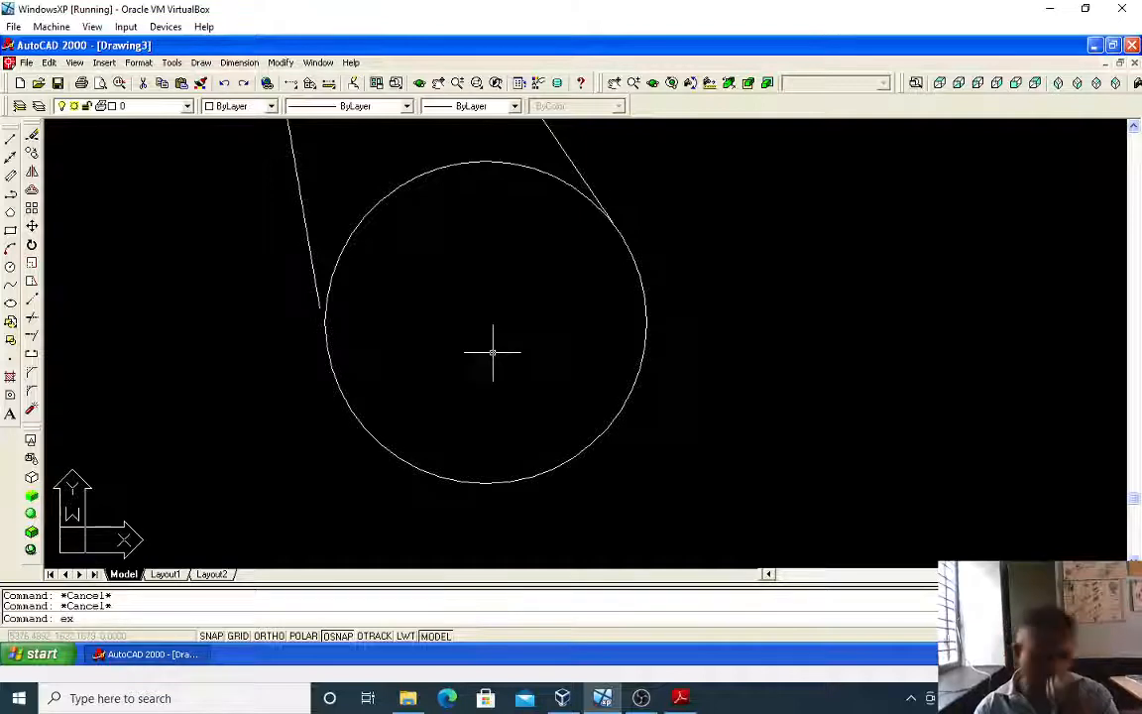
type("ex")
key("Return")
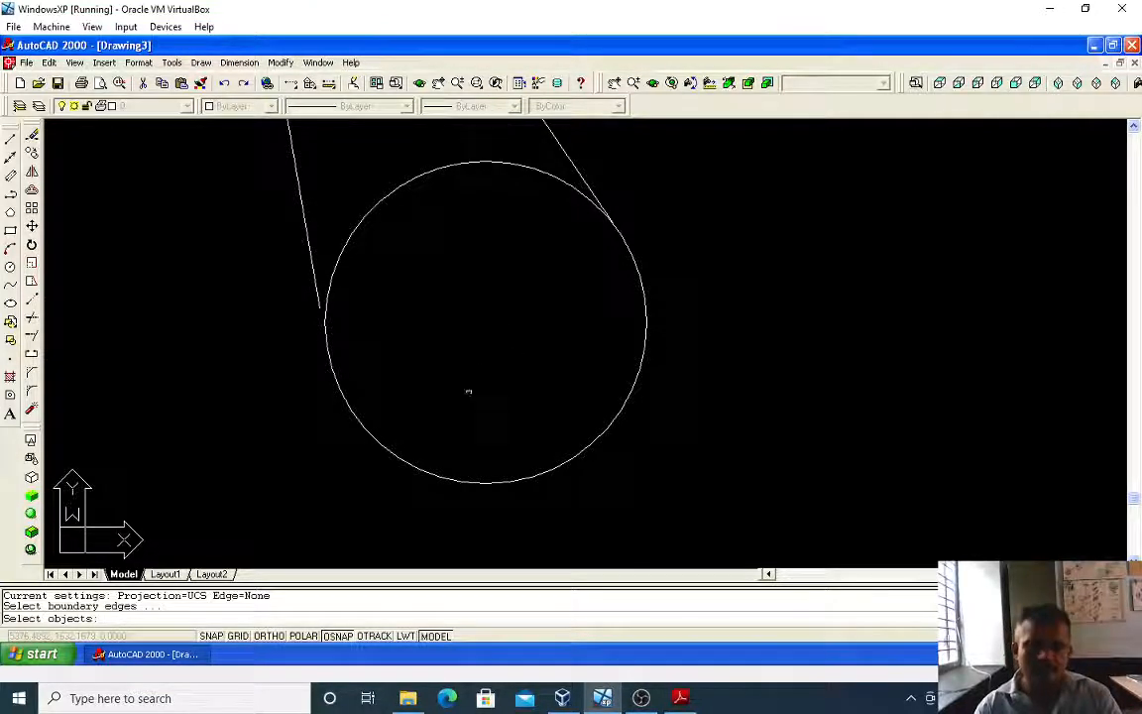
left_click(392, 453)
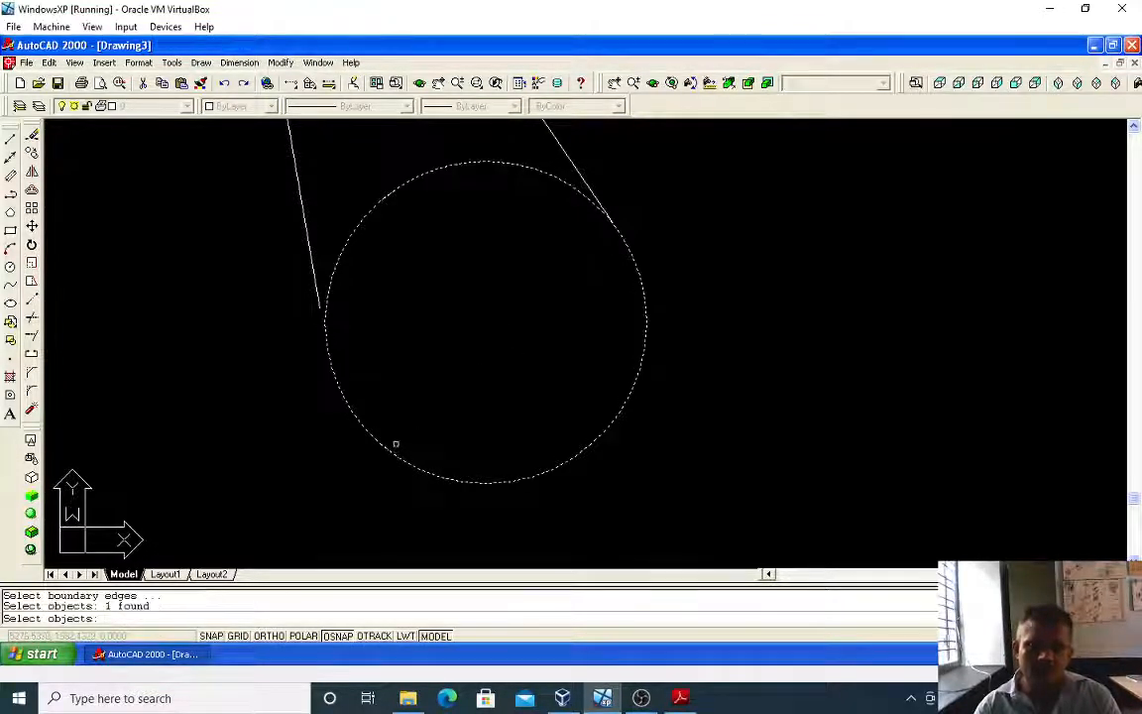
key("Return")
left_click(308, 252)
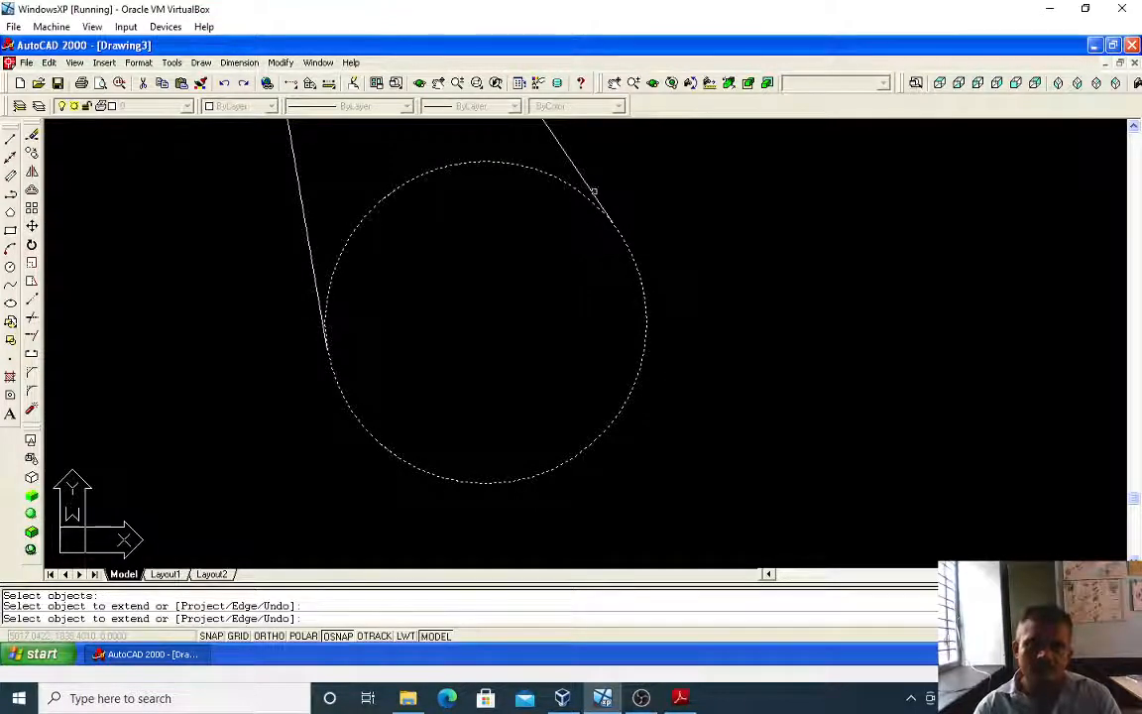
left_click(592, 187)
key("Escape")
key("Escape")
key("Escape")
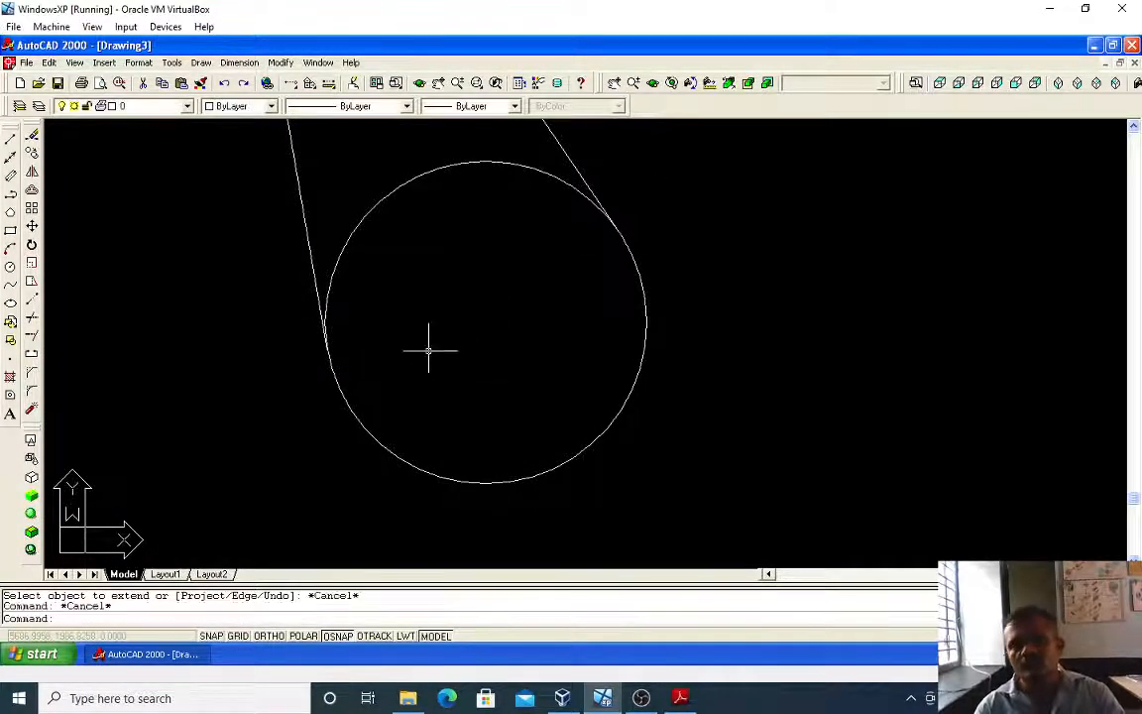
- Draw a long line below the 380-radius circle, rising gently from lower left to upper right
scroll(408, 446, "down", 1)
scroll(409, 443, "up", 2)
scroll(410, 443, "down", 2)
middle_click_drag(418, 404, 382, 295)
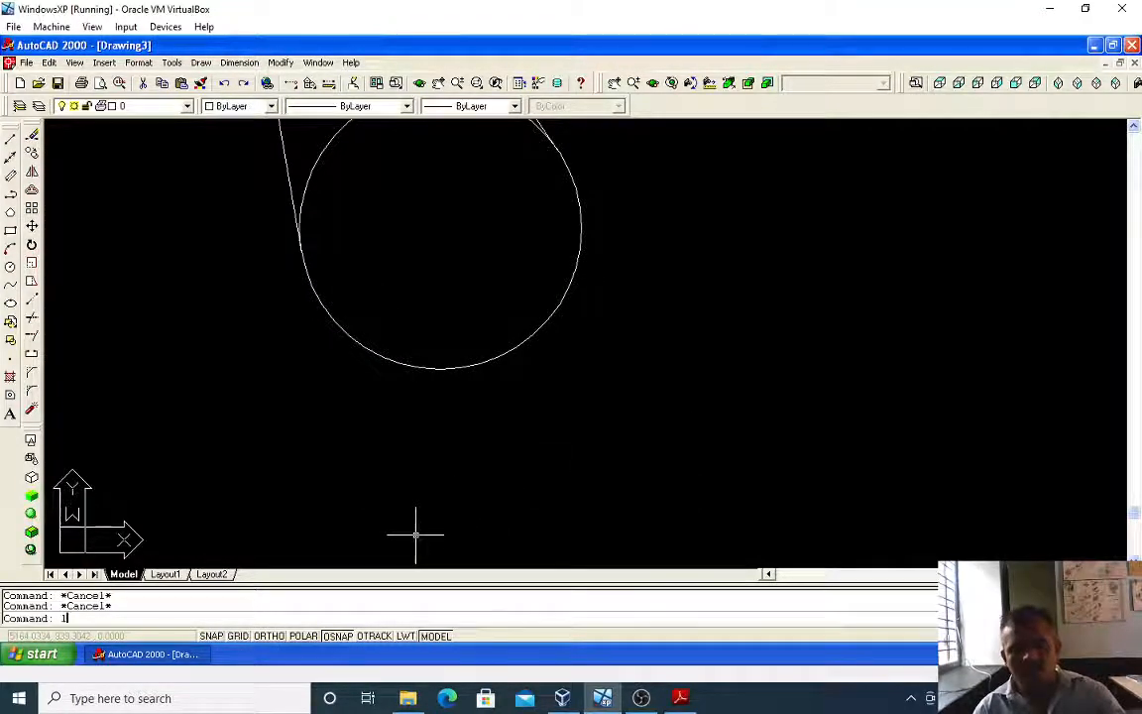
type("l")
key("Return")
left_click(324, 514)
left_click(866, 416)
key("Return")
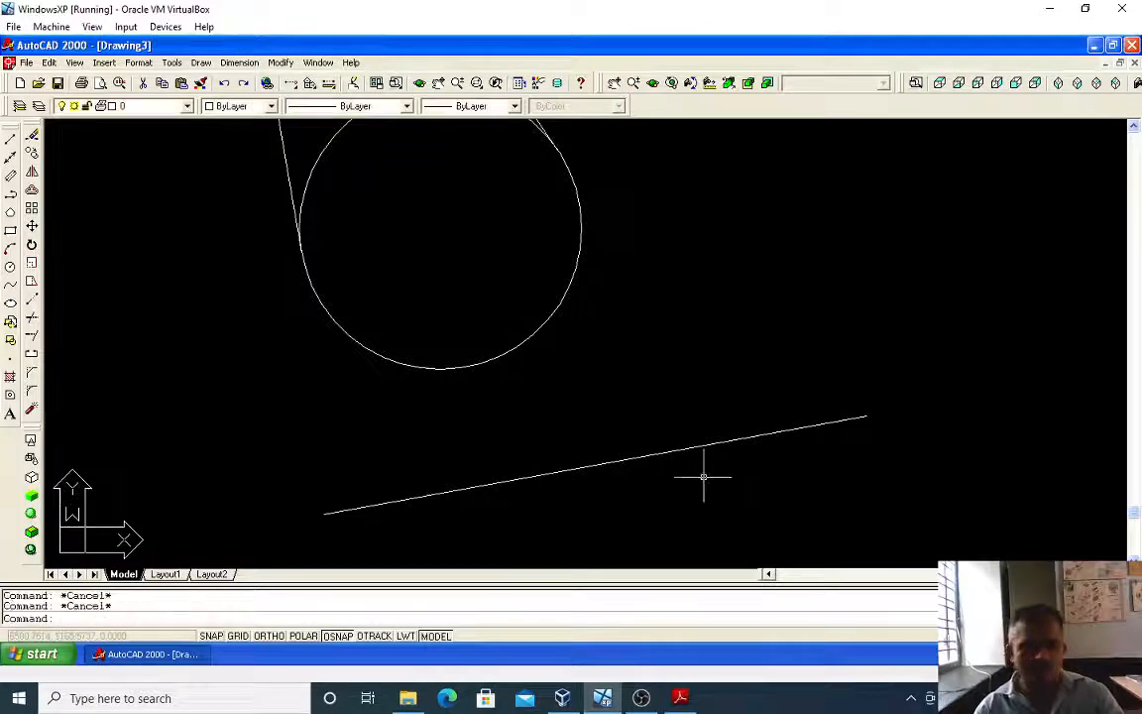
- Extend both slanted lines down to the long line below the circle, using that line as the boundary edge
scroll(592, 540, "down", 2)
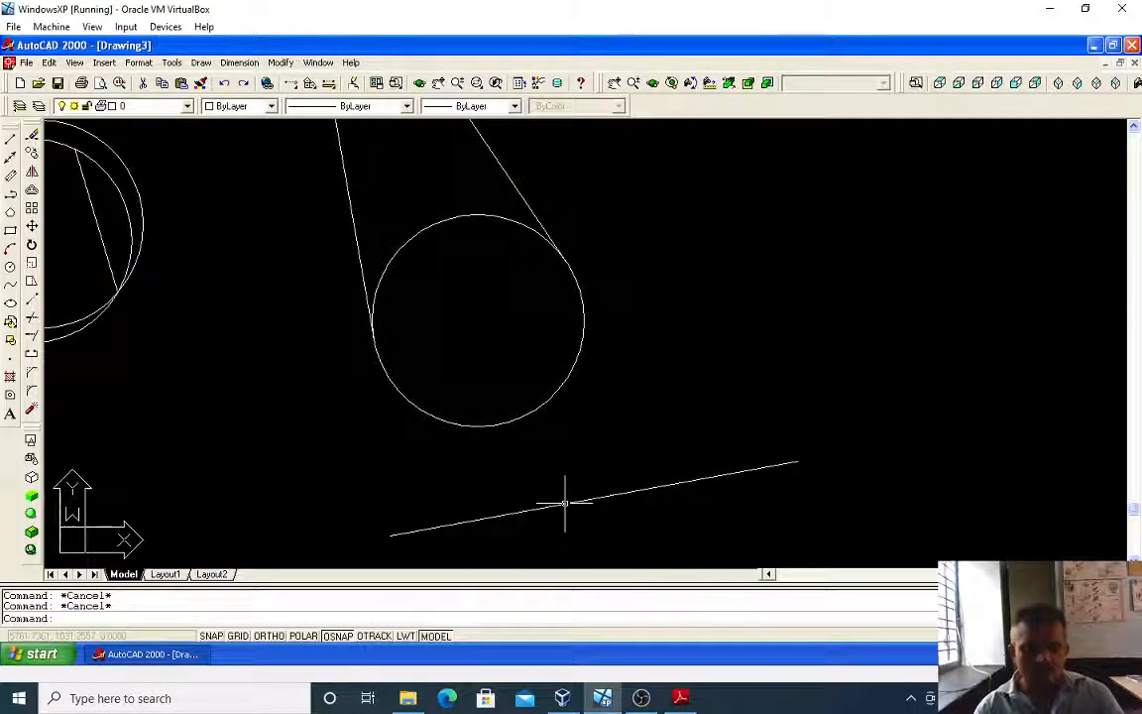
type("ex")
key("Return")
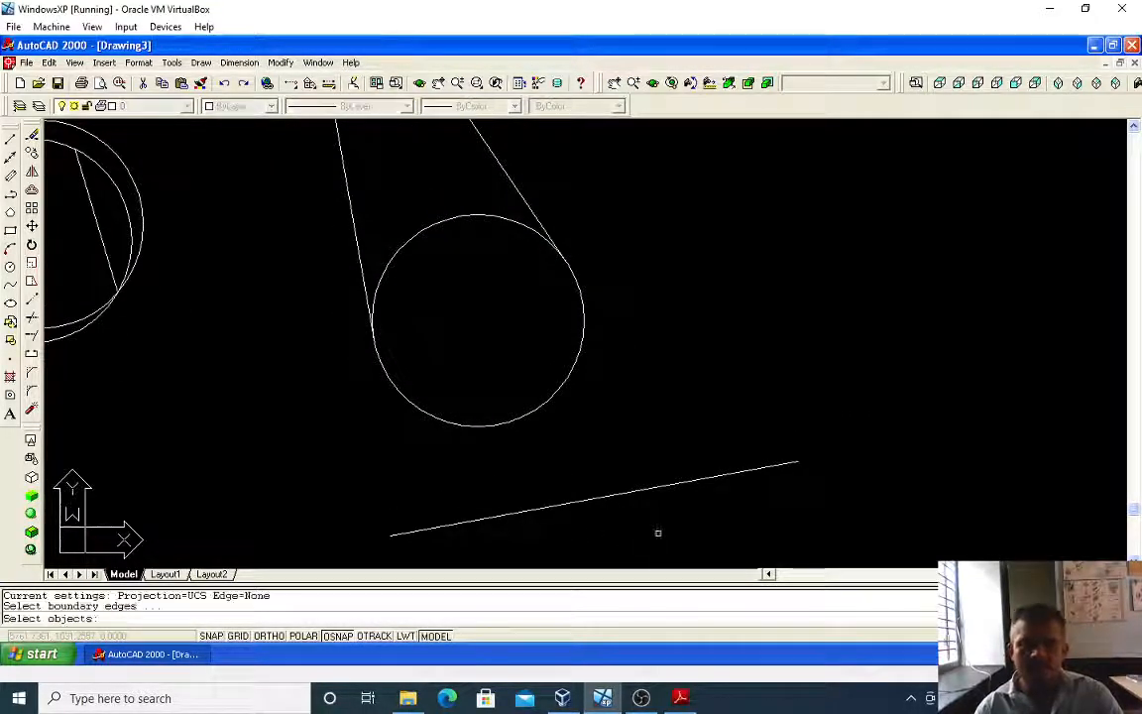
left_click(660, 523)
left_click(625, 475)
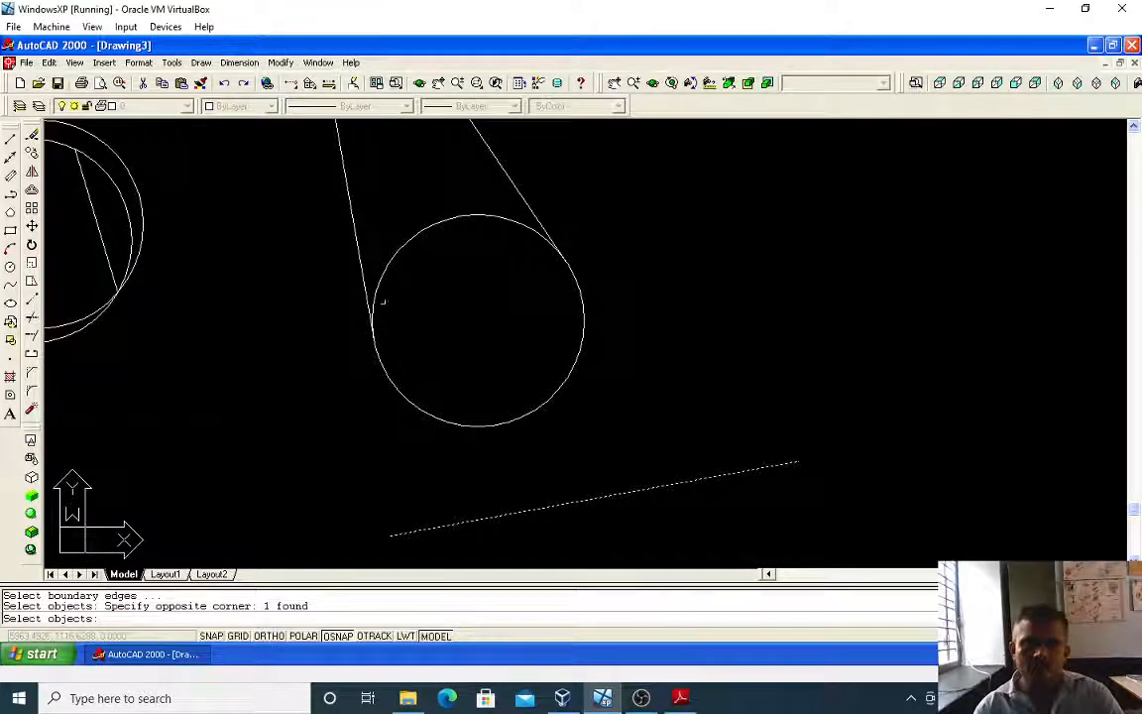
key("Return")
left_click(360, 270)
left_click(512, 188)
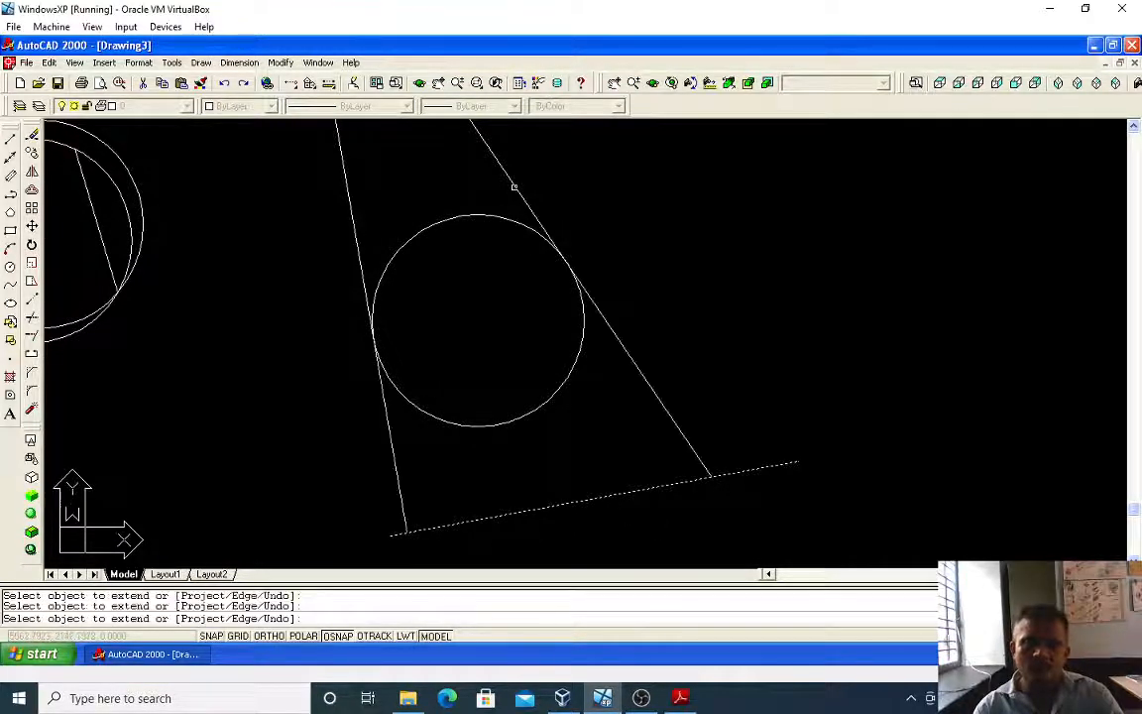
key("Escape")
- Examine up close where the 380-radius circle touches the left slanted line, highlighting both objects for comparison
scroll(629, 357, "down", 2)
scroll(509, 357, "up", 1)
scroll(509, 356, "up", 5)
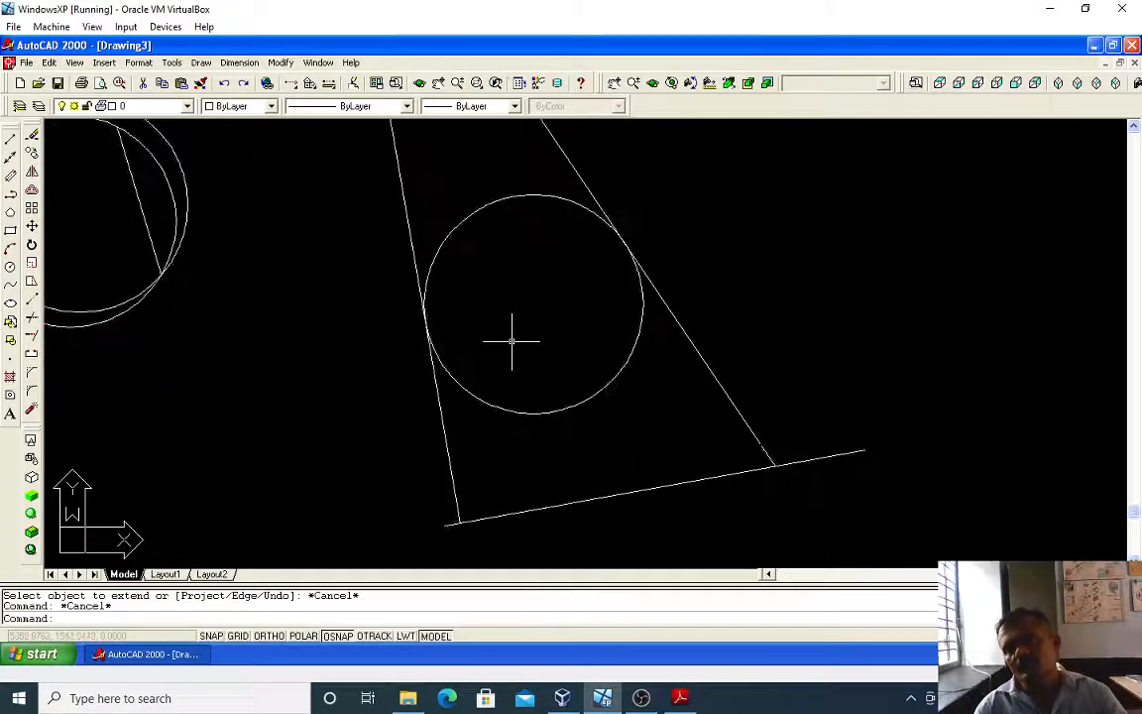
scroll(357, 262, "up", 2)
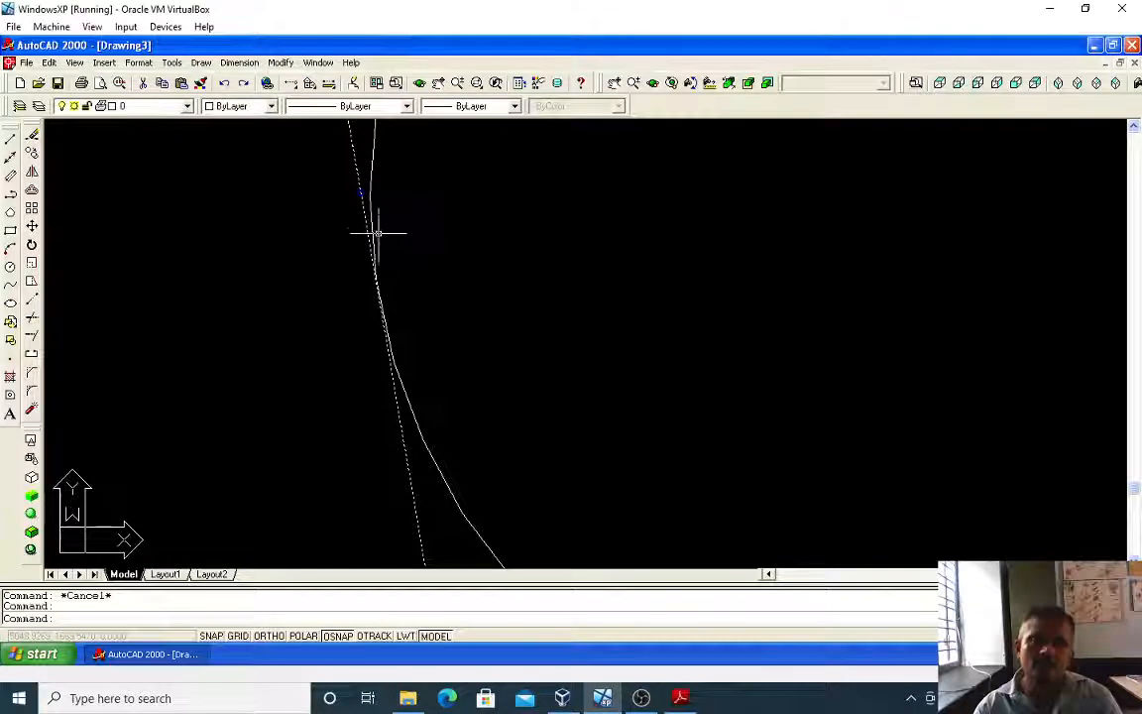
left_click(372, 222)
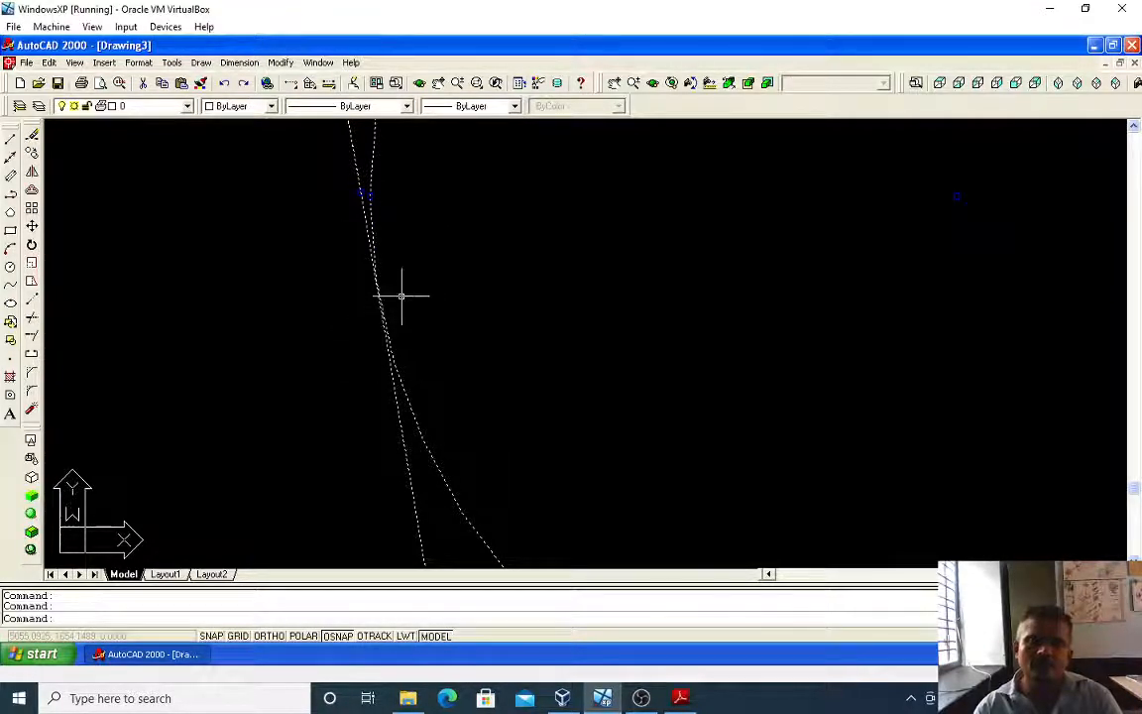
scroll(626, 359, "down", 5)
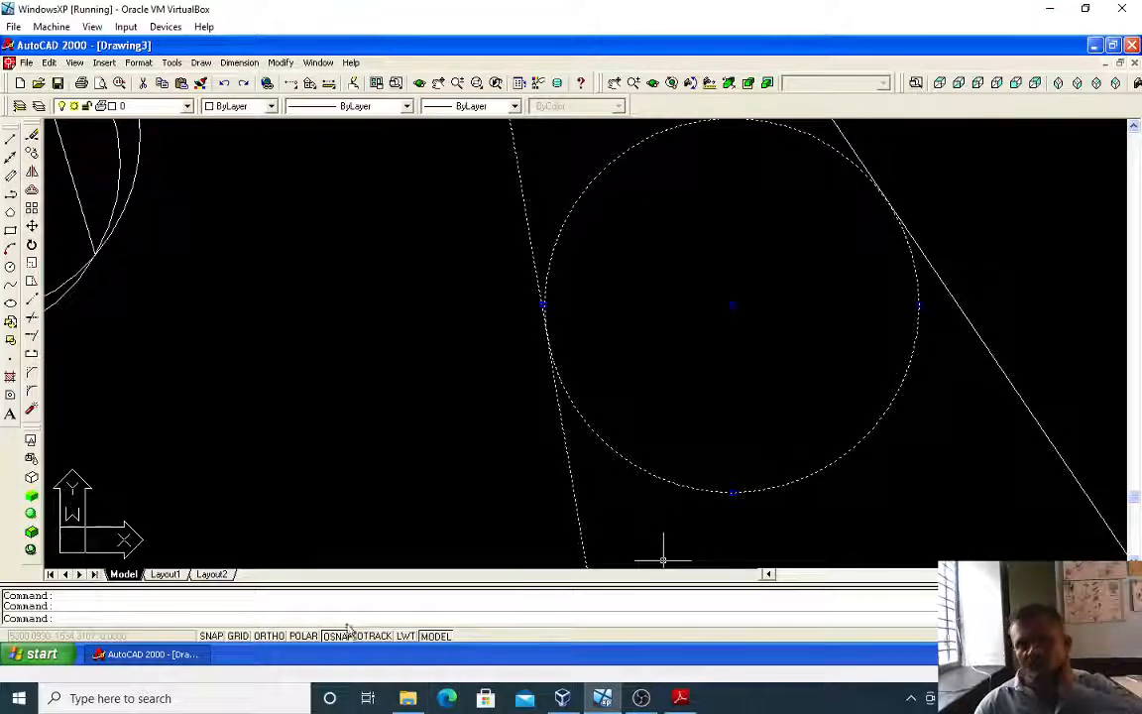
scroll(893, 337, "down", 5)
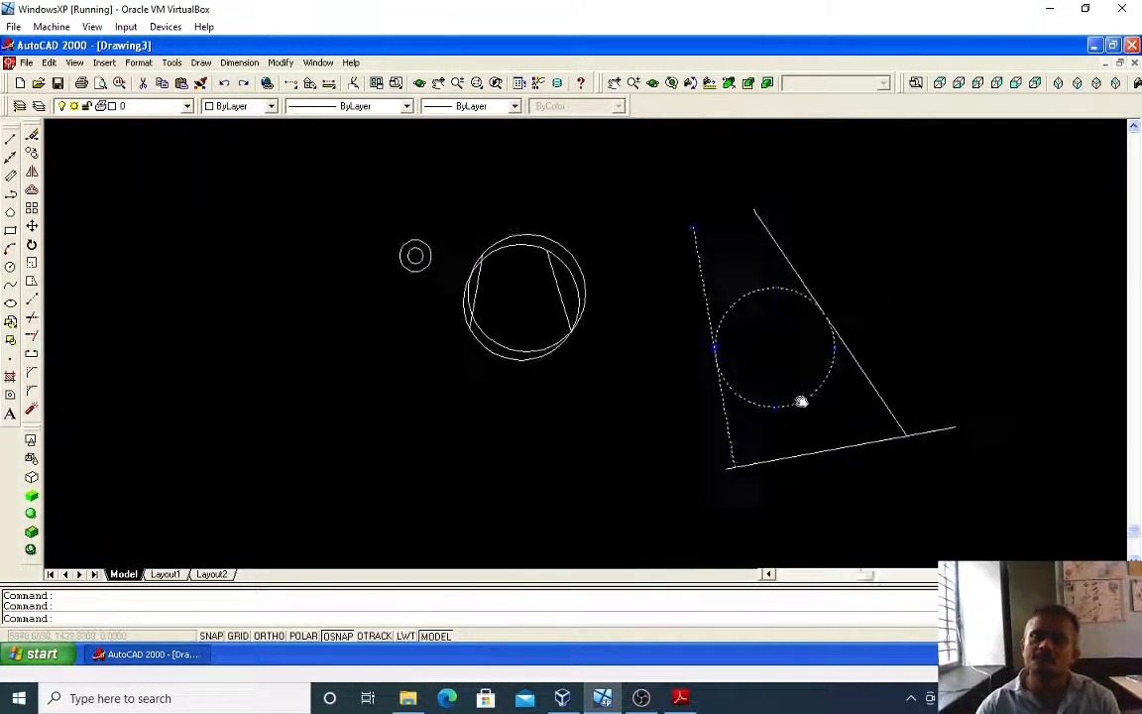
middle_click_drag(801, 401, 611, 438)
scroll(555, 446, "up", 2)
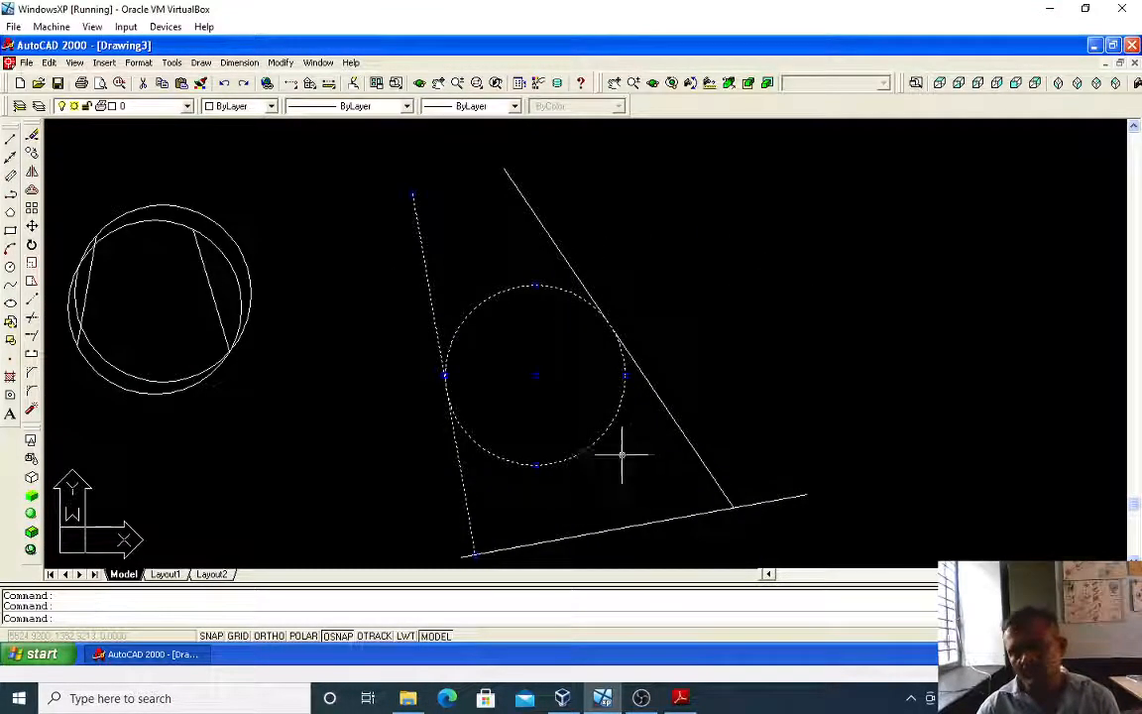
key("Escape")
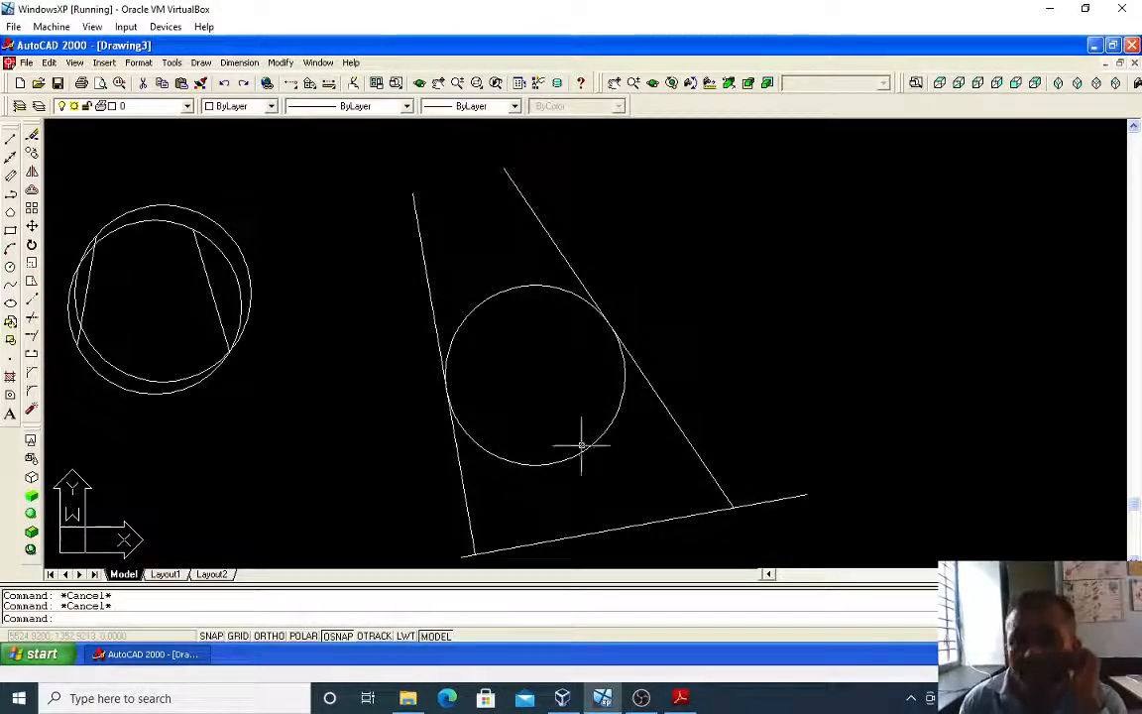
- Erase the 380-radius circle between the two slanted lines
left_click(624, 458)
left_click(602, 433)
type("e")
key("Return")
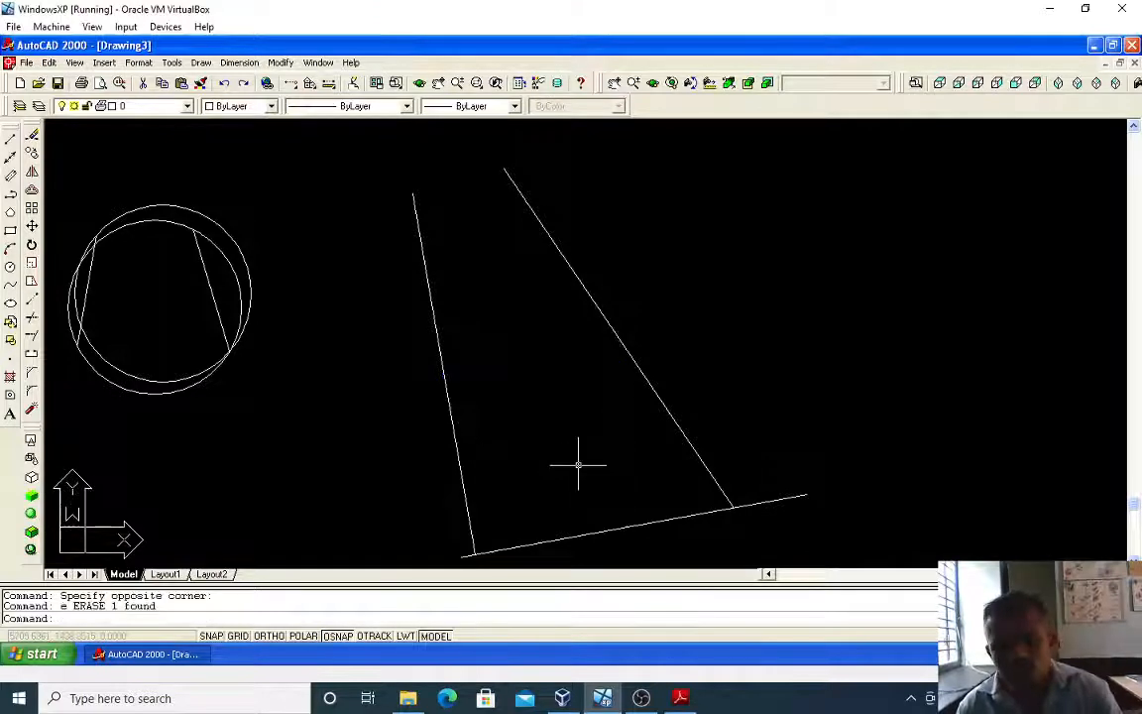
- Draw a Tan, Tan, Tan circle tangent to the left slanted line, the lower line and the right slanted line
scroll(539, 466, "up", 1)
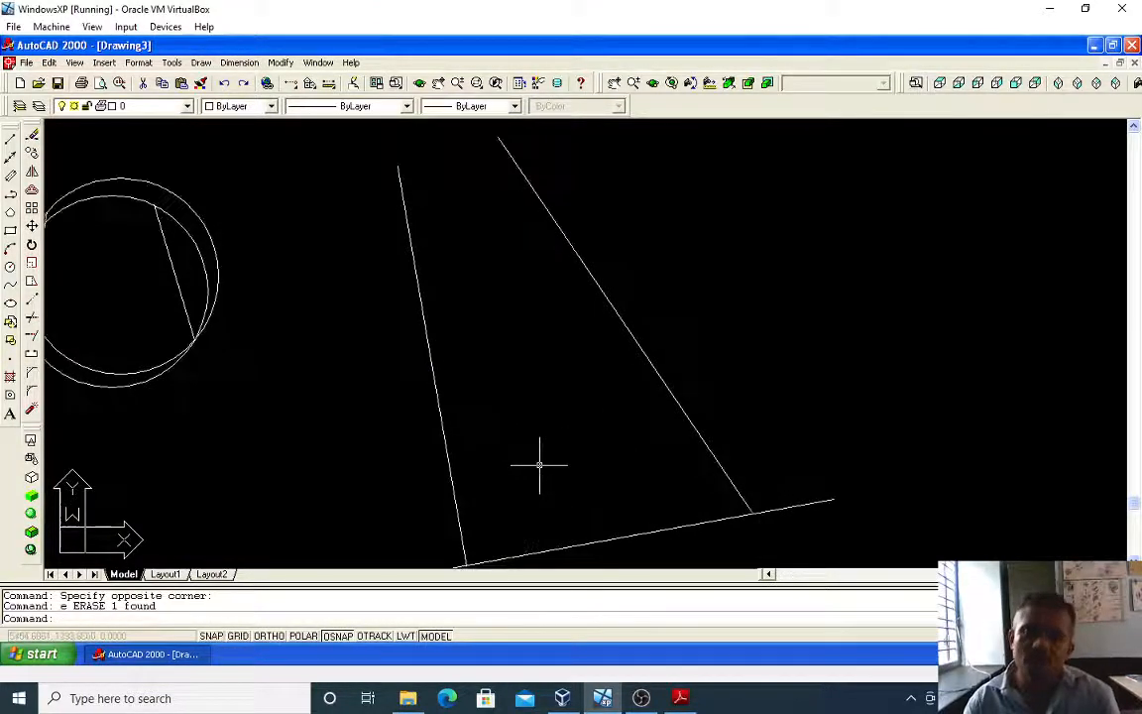
scroll(539, 465, "down", 1)
middle_click_drag(552, 466, 591, 422)
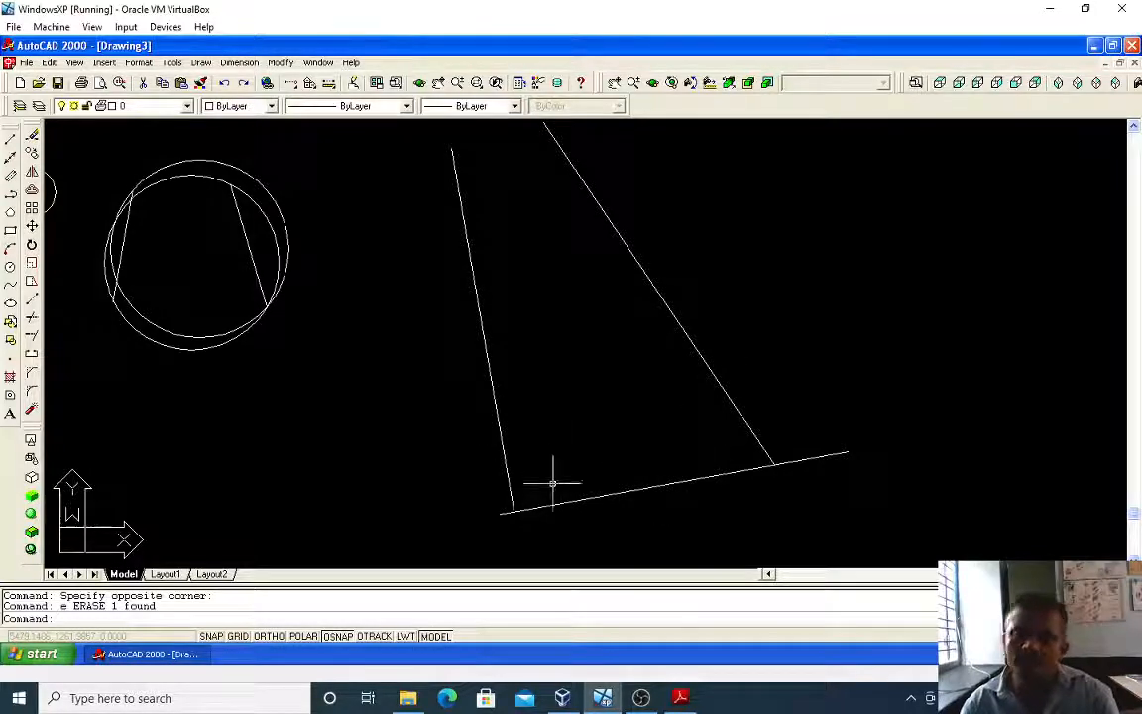
key("Escape")
key("Escape")
left_click(203, 62)
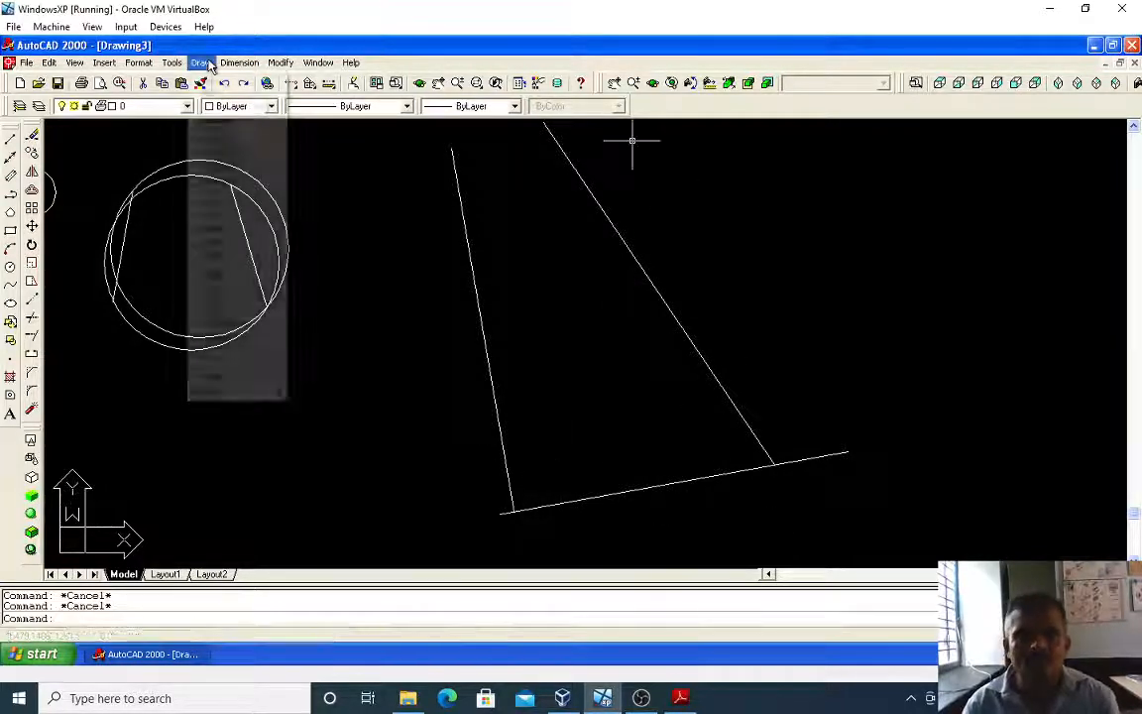
mouse_move(248, 214)
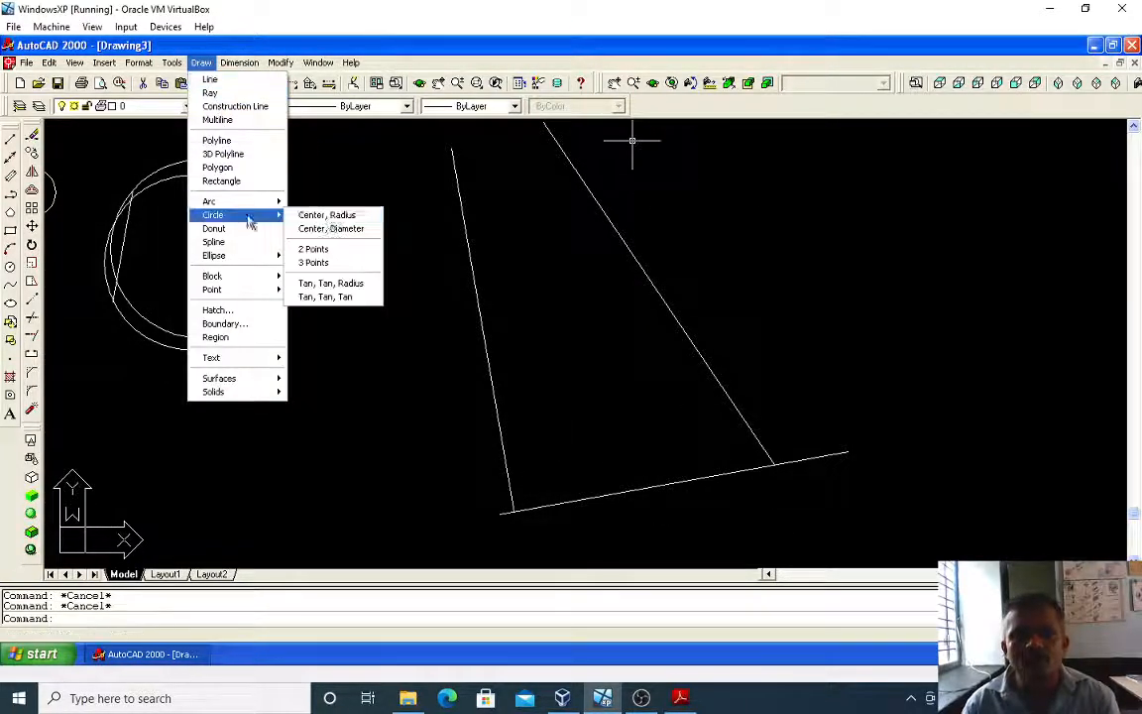
left_click(332, 298)
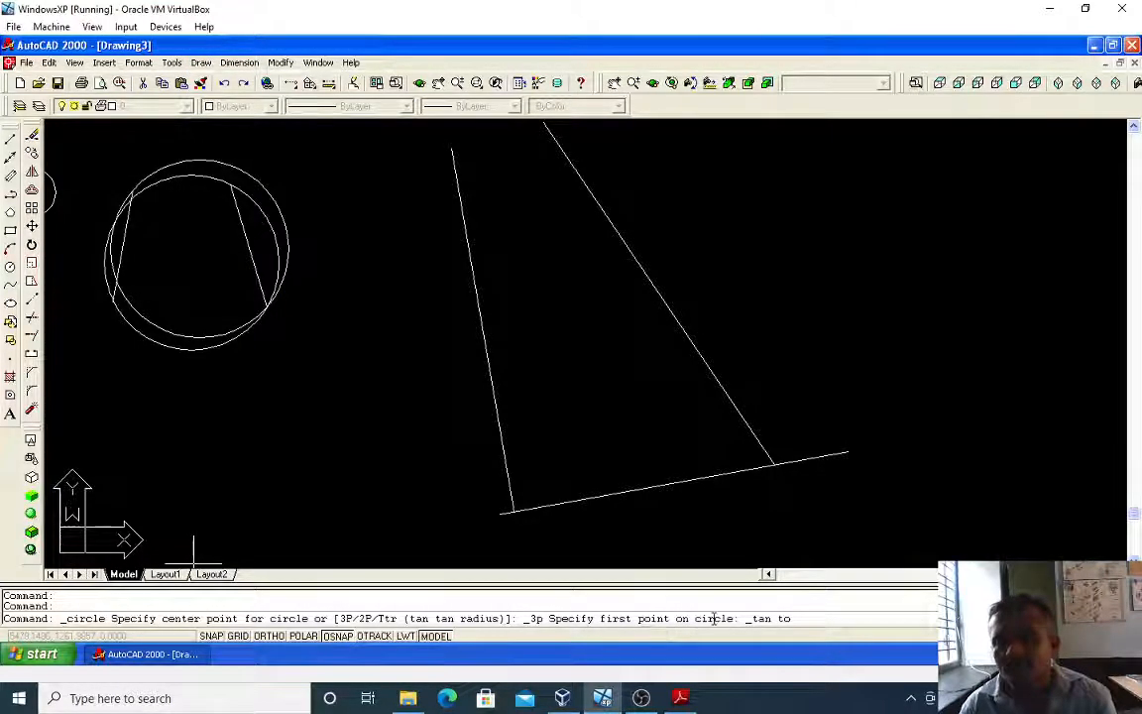
left_click(487, 354)
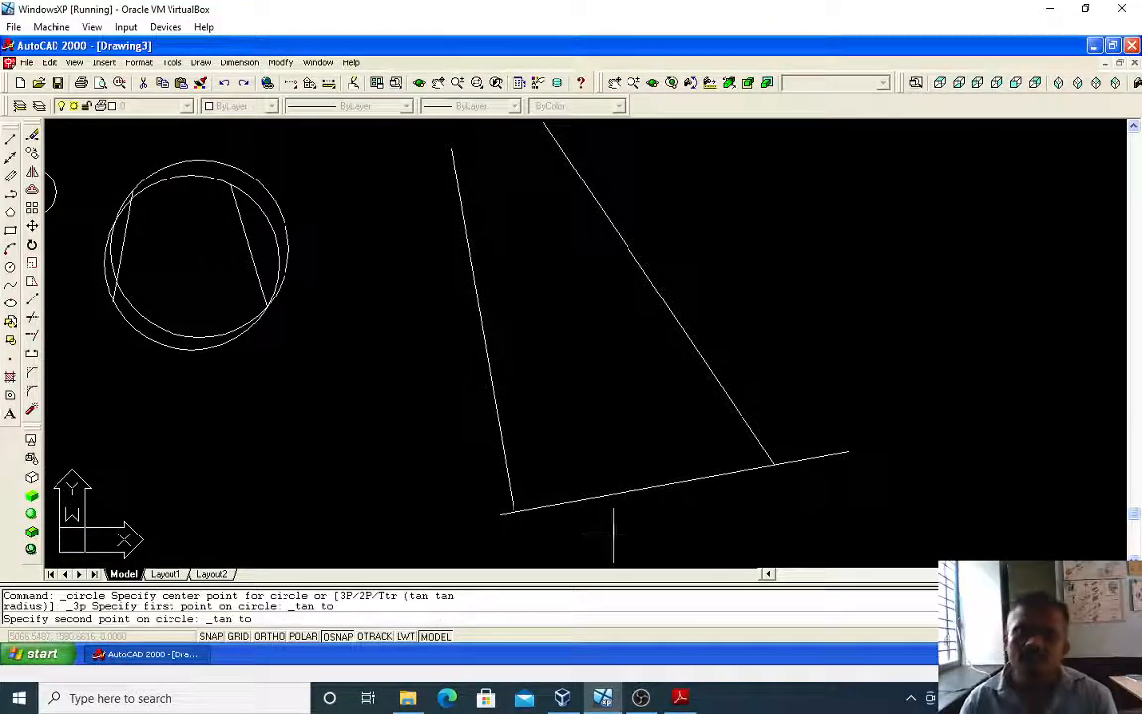
left_click(659, 485)
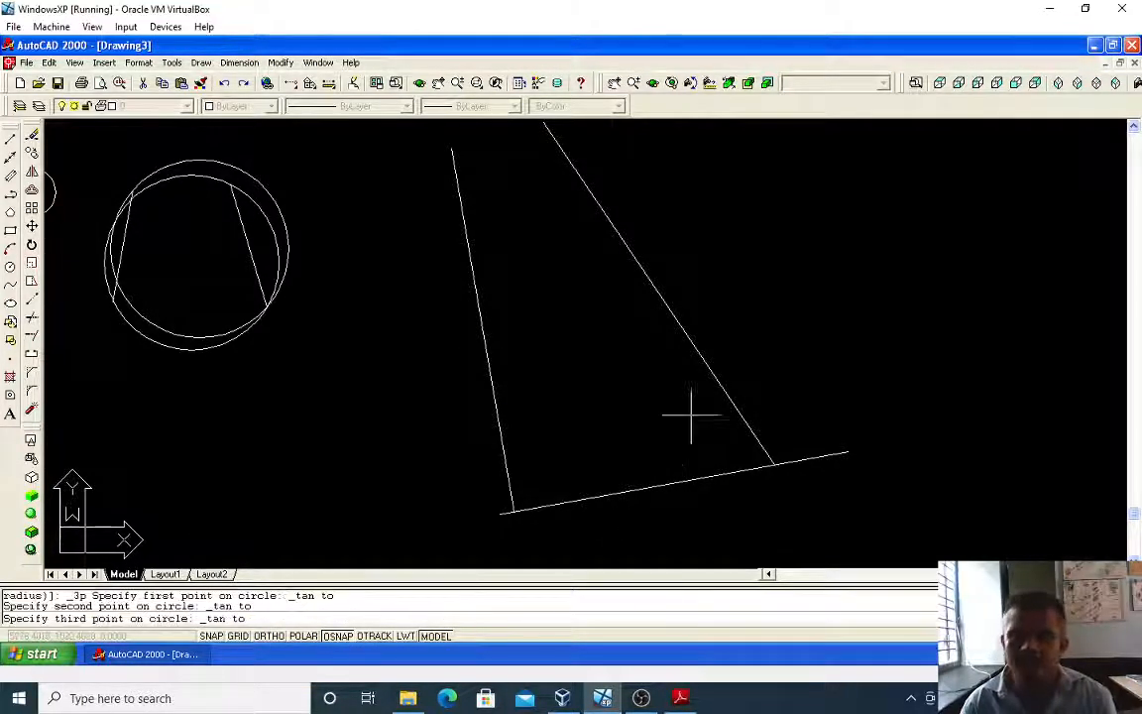
left_click(680, 327)
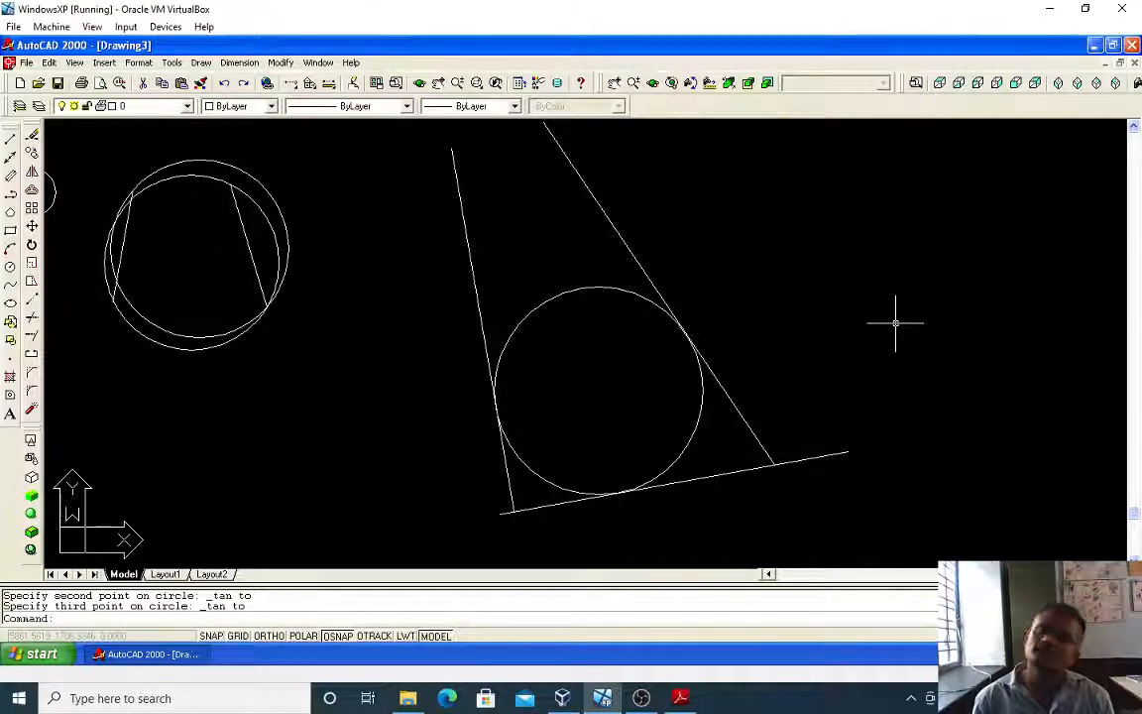
left_click(644, 699)
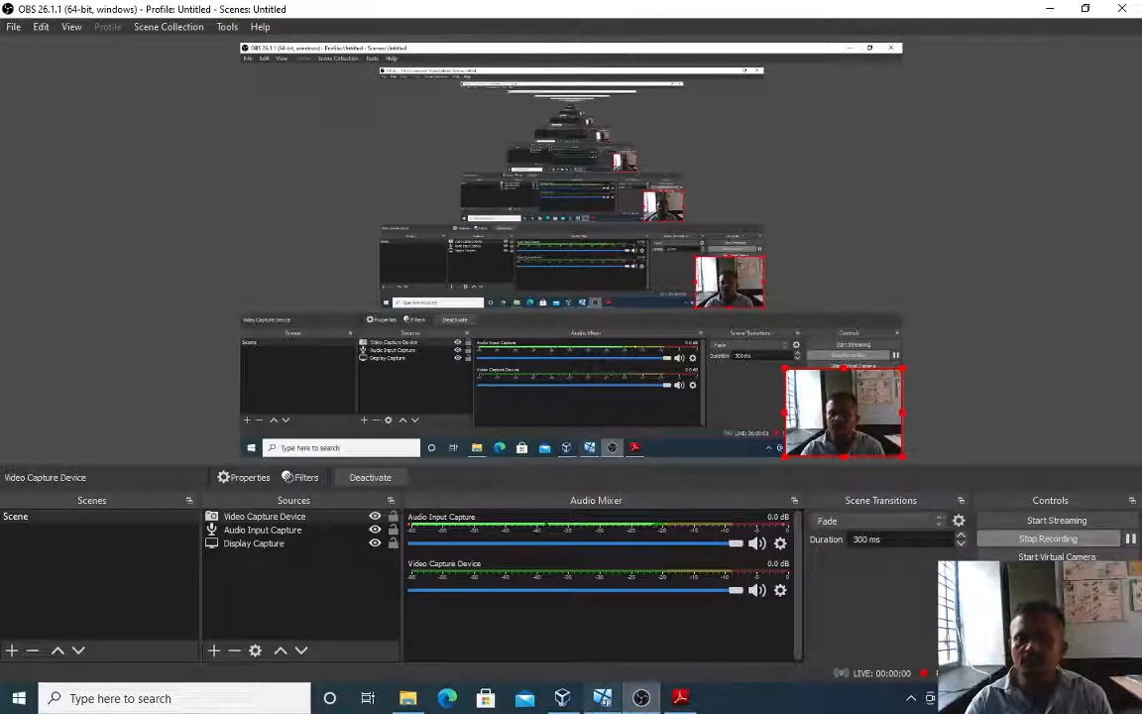
left_click(601, 698)
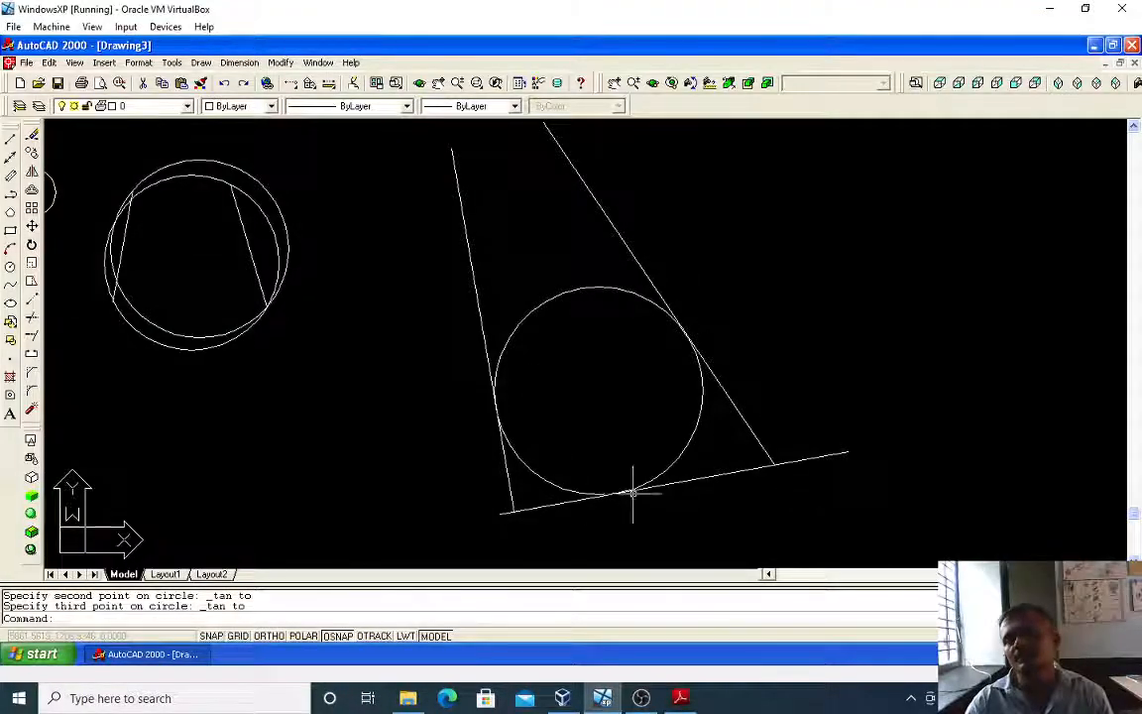
scroll(541, 333, "down", 2)
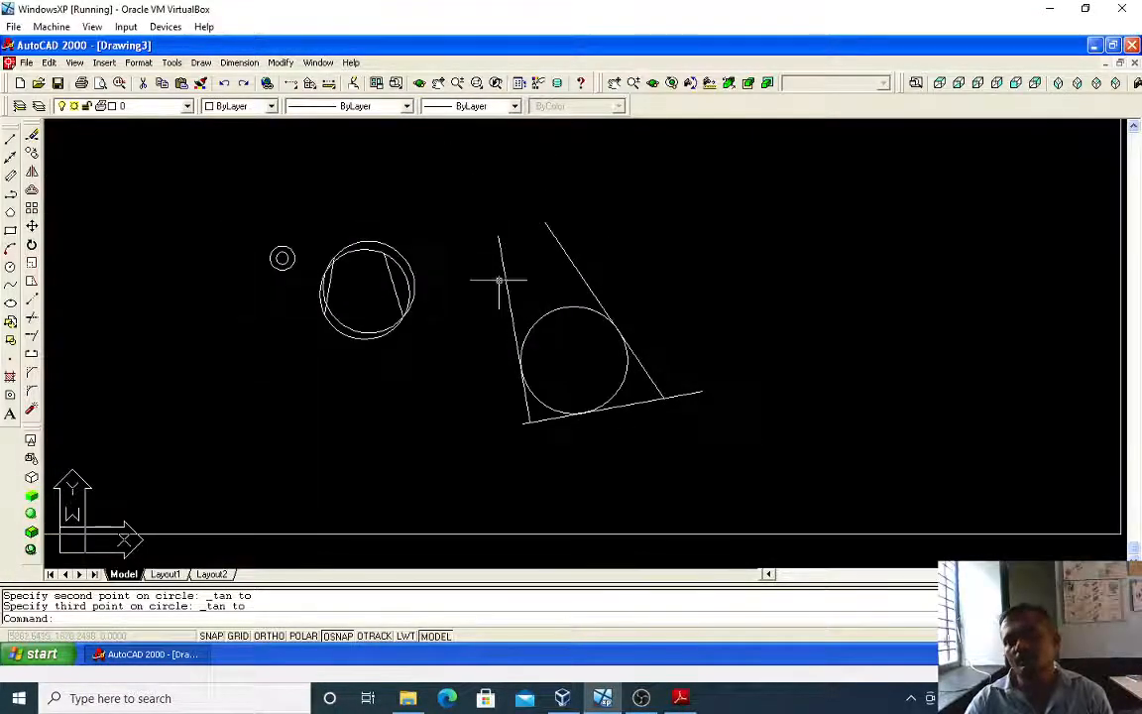
left_click(204, 63)
left_click(218, 81)
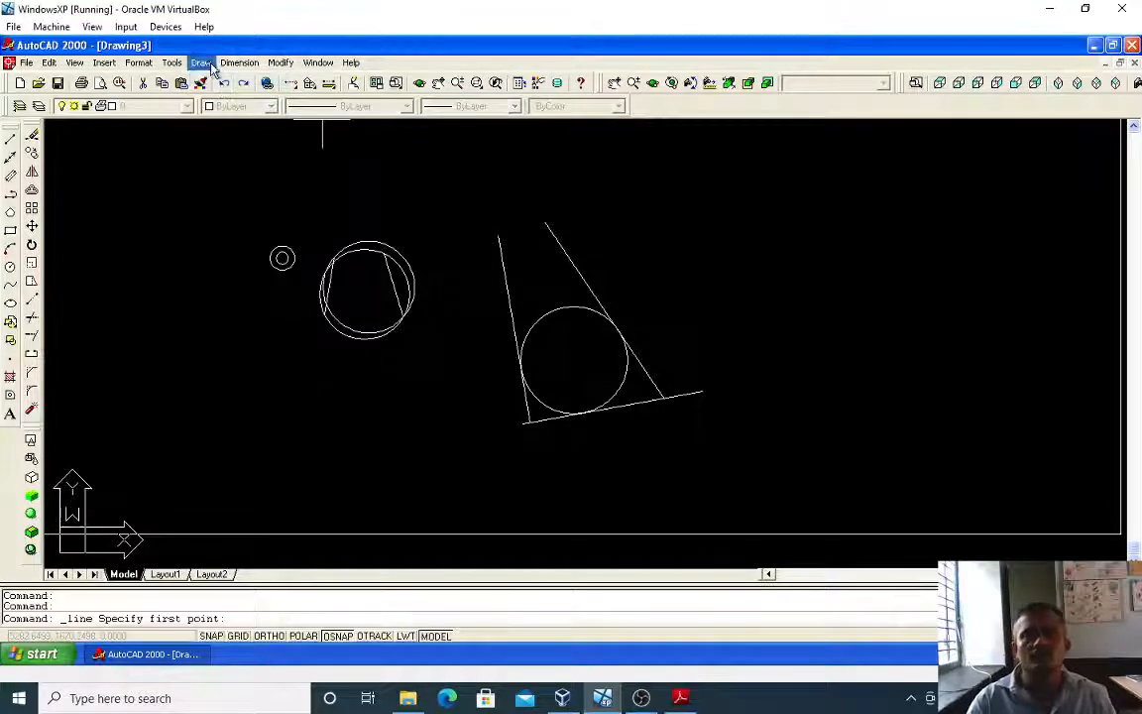
left_click(201, 62)
mouse_move(227, 216)
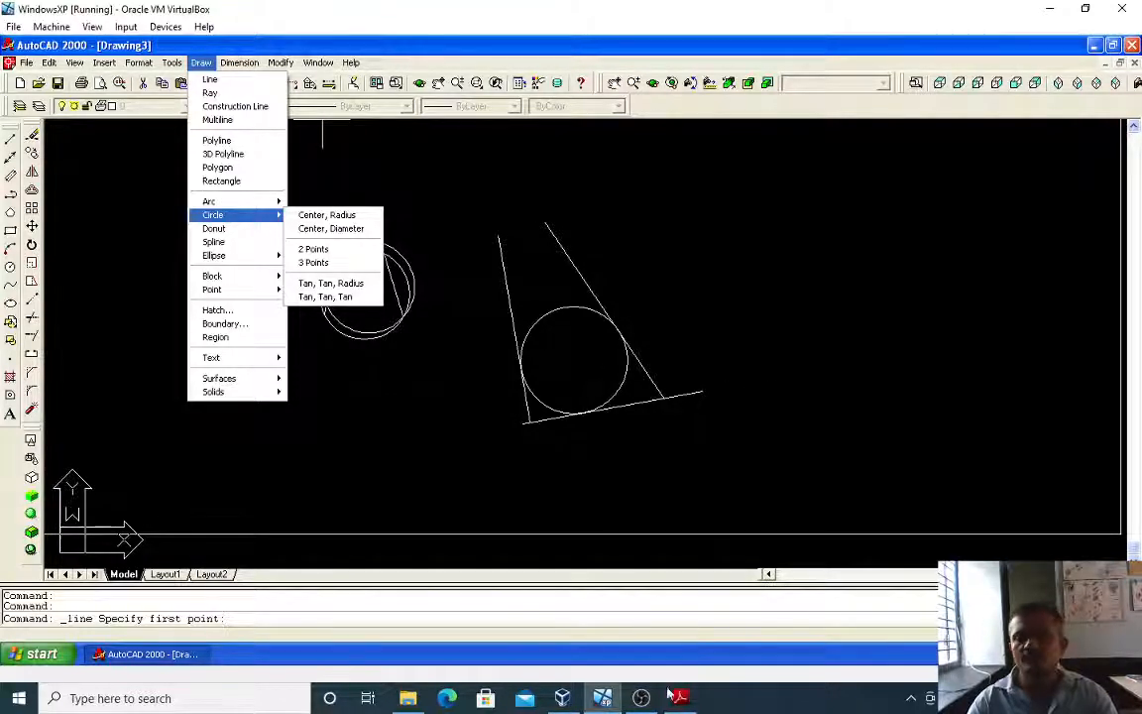
mouse_move(642, 699)
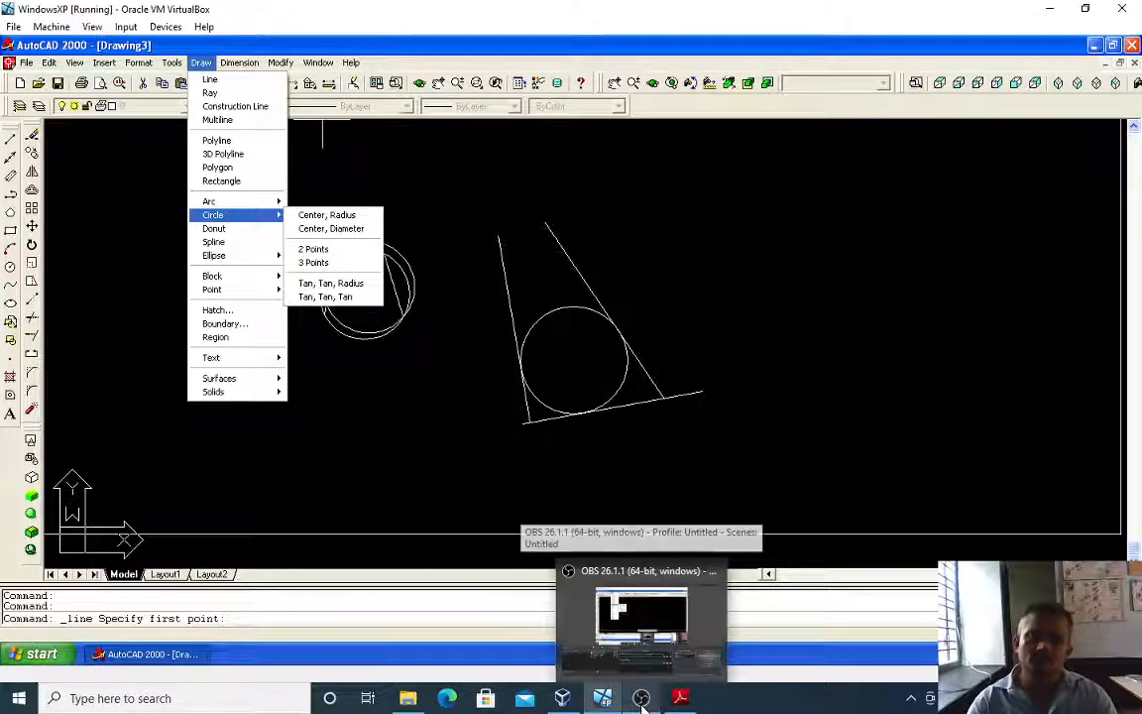
left_click(641, 699)
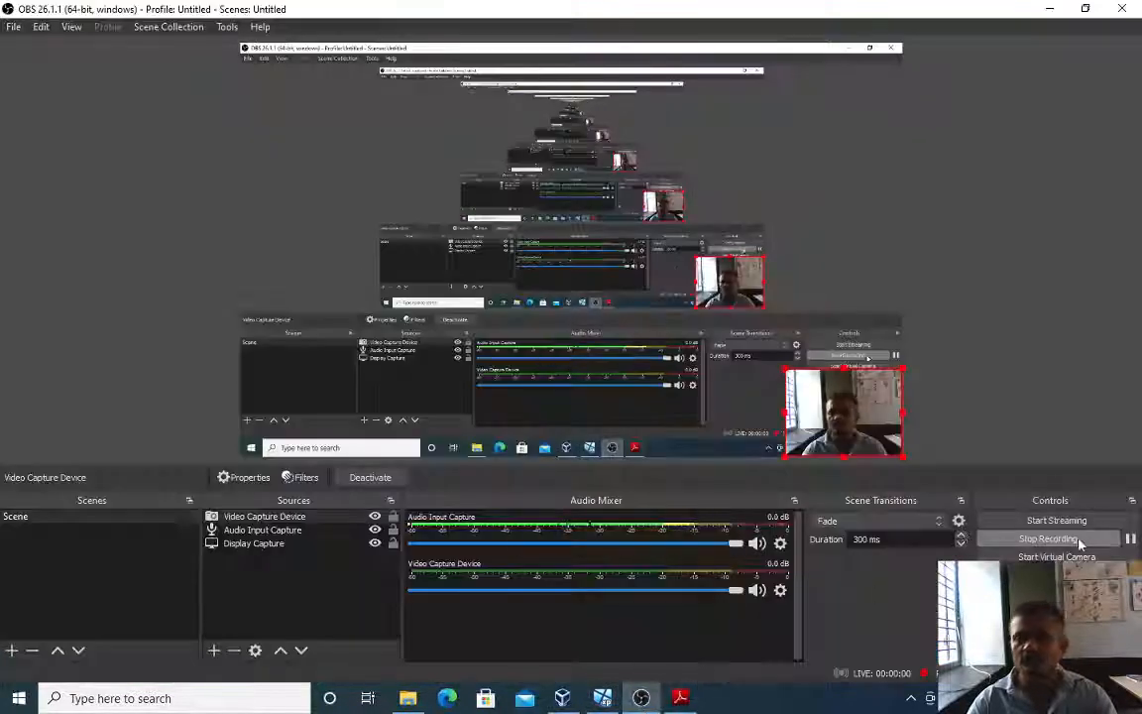